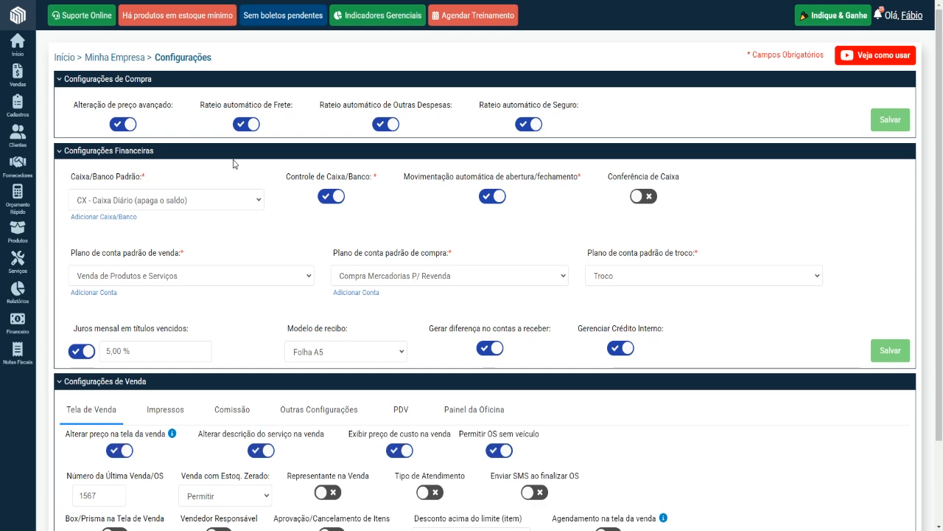
- Collapse the Configurações de Compra and Configurações Financeiras sections of the company settings
click(106, 83)
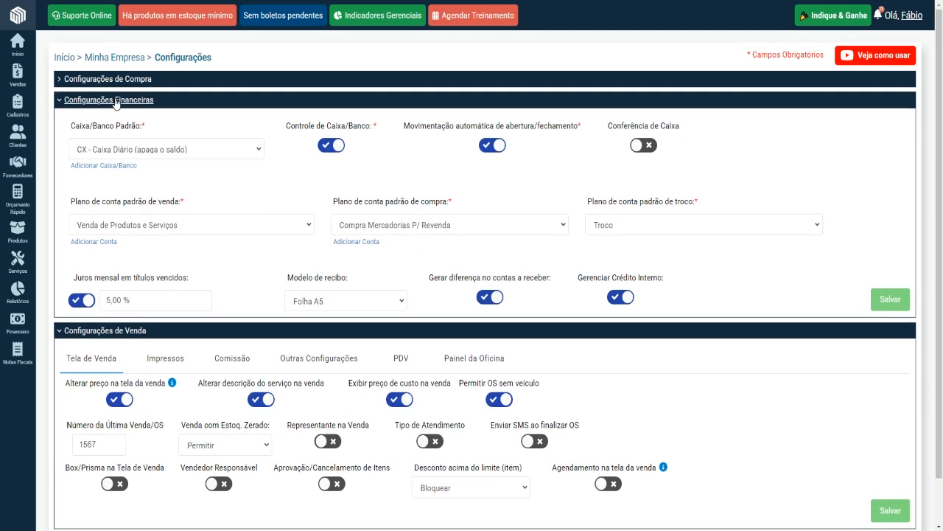
click(116, 101)
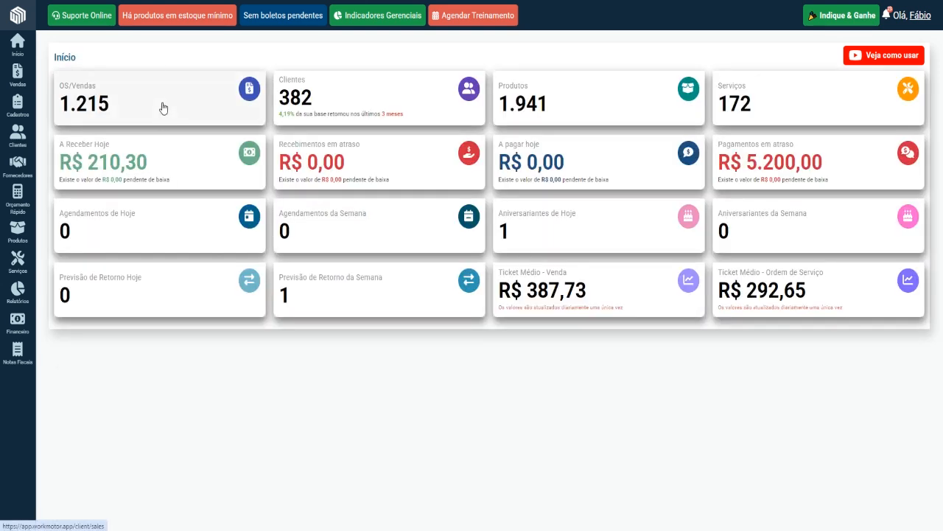
- Start a new sale for the default consumer client and select the product FILTRO DE ÓLEO WO340 as an item
click(163, 108)
click(101, 89)
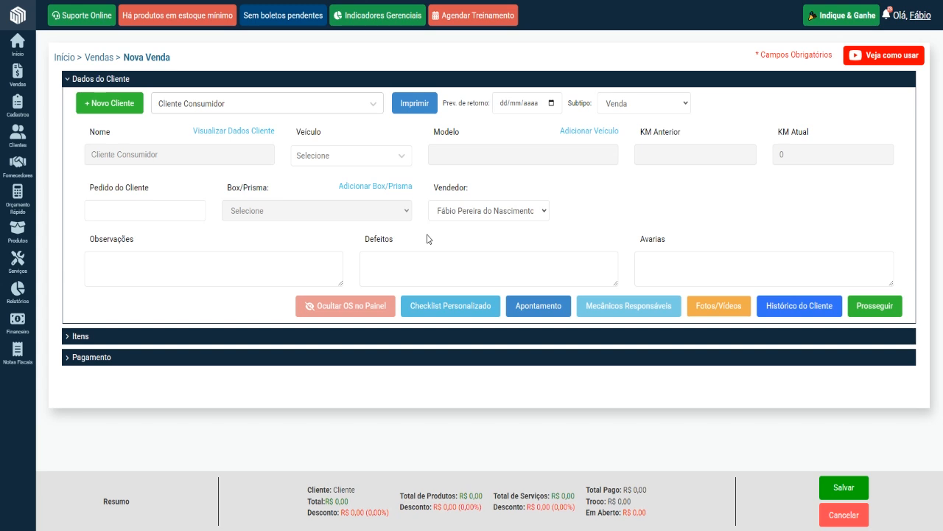
click(109, 79)
click(83, 103)
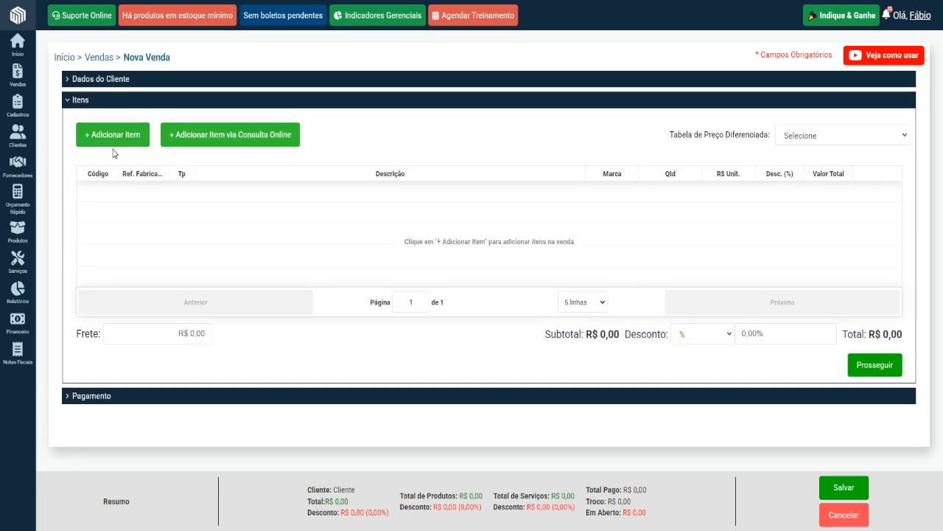
click(116, 135)
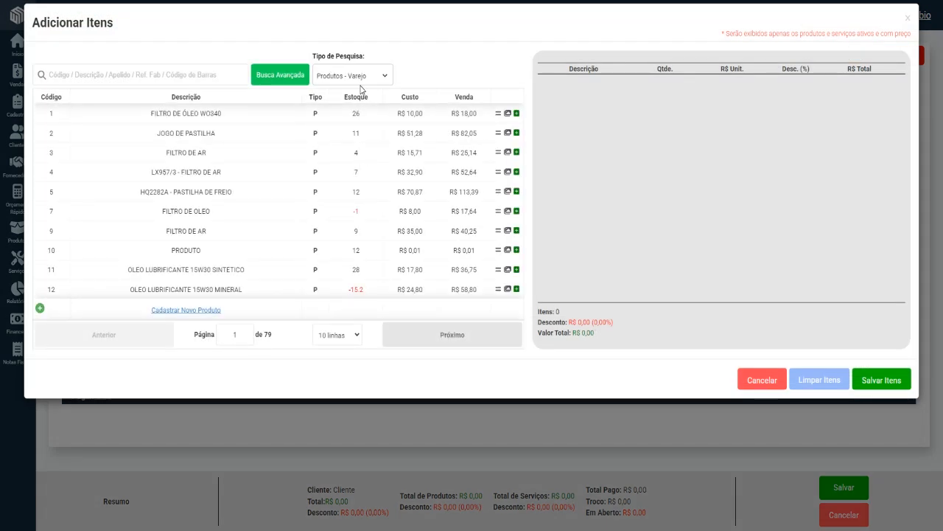
click(516, 113)
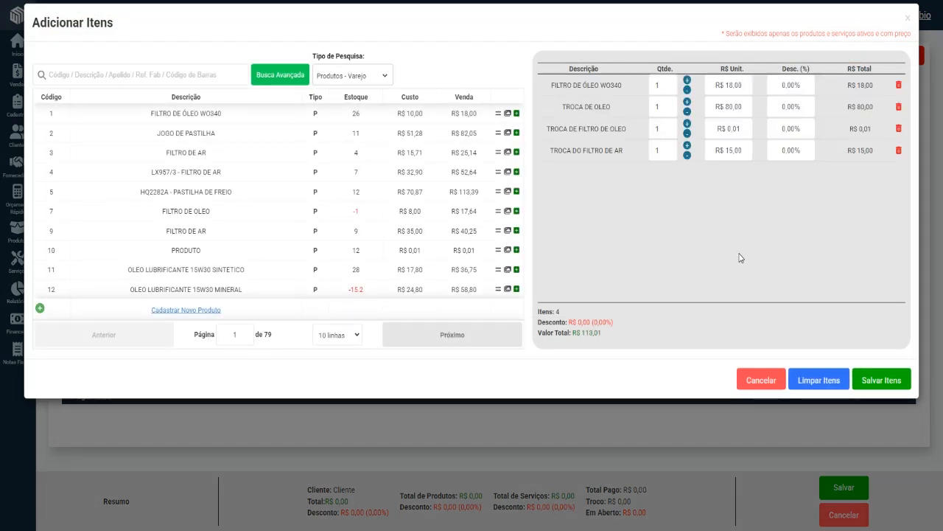
- Remove TROCA DE OLEO, TROCA DE FILTRO DE OLEO and TROCA DO FILTRO DE AR from the selection and save the items
click(899, 106)
click(609, 105)
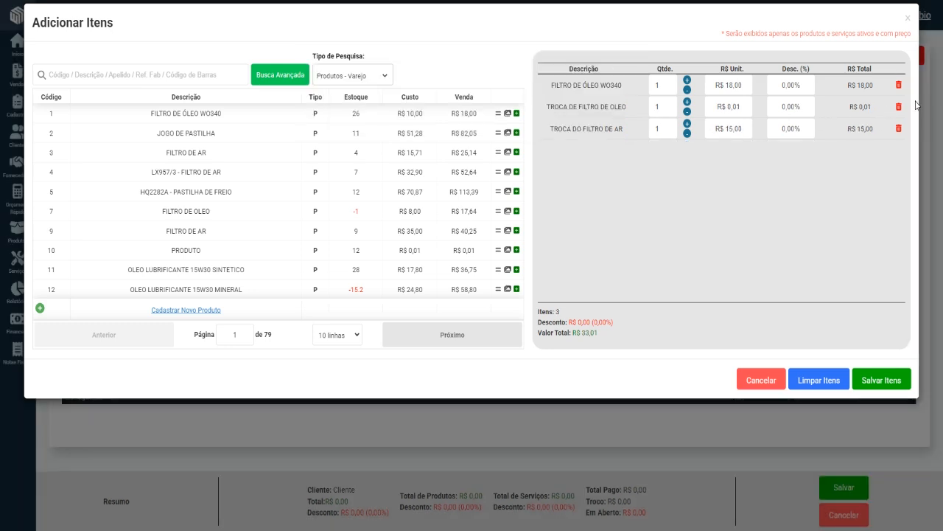
click(898, 106)
click(608, 105)
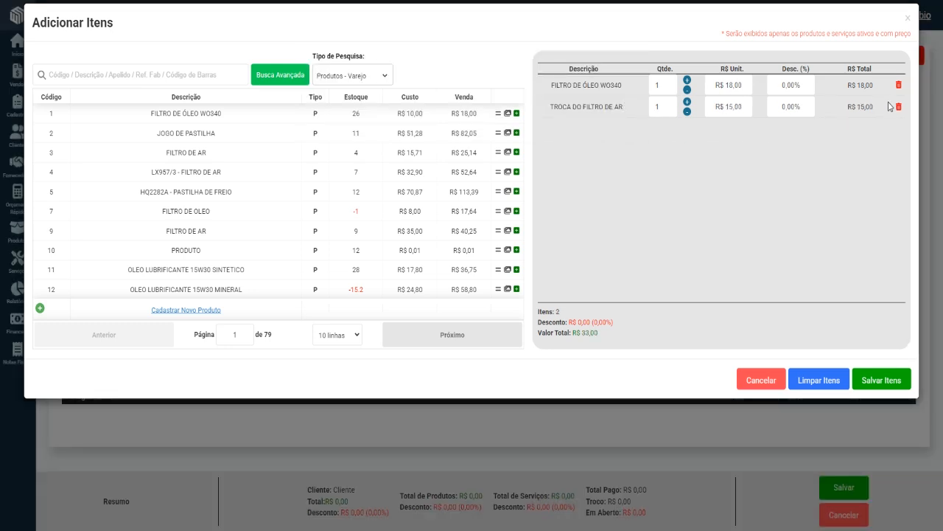
click(898, 106)
click(609, 107)
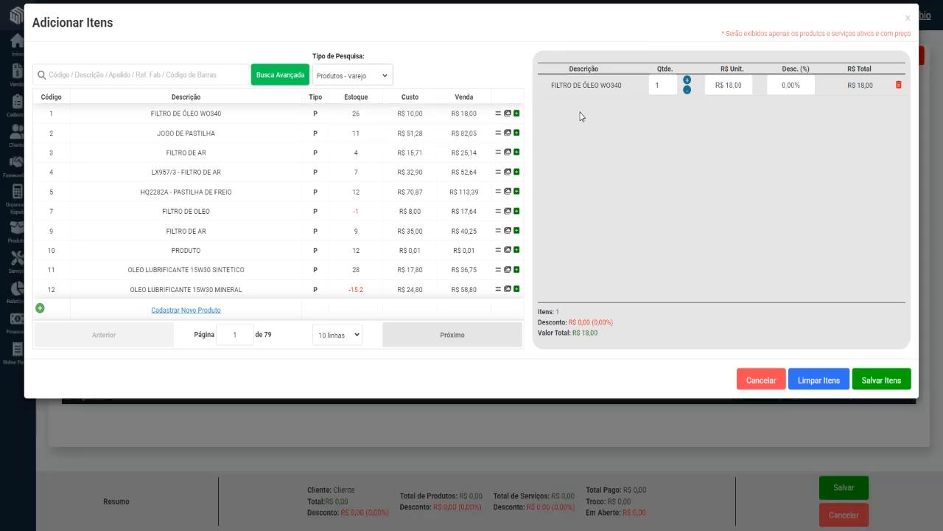
click(877, 385)
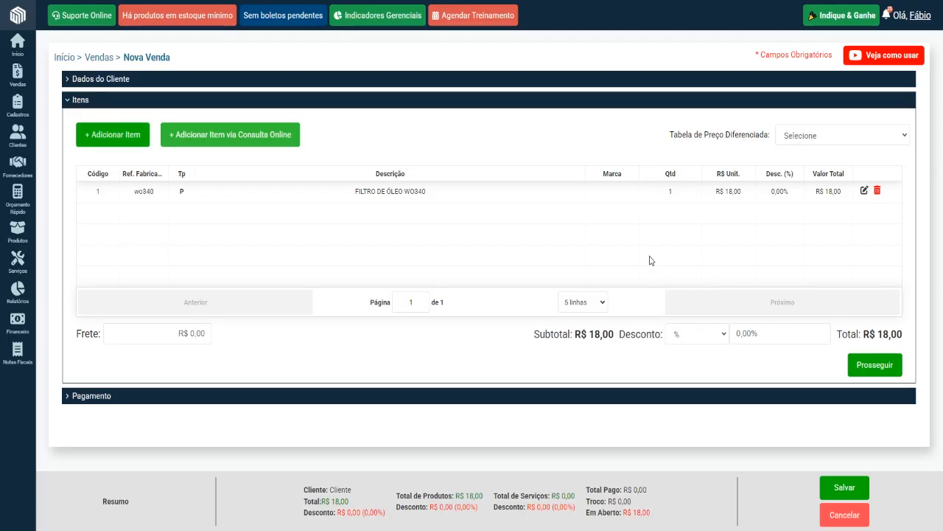
- View the save options for the product-only sale and close them without saving
click(845, 488)
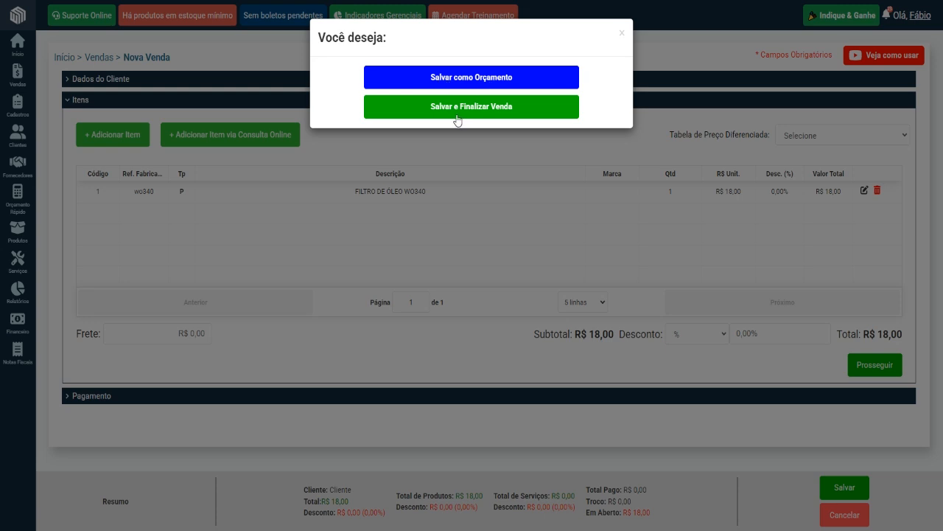
click(622, 33)
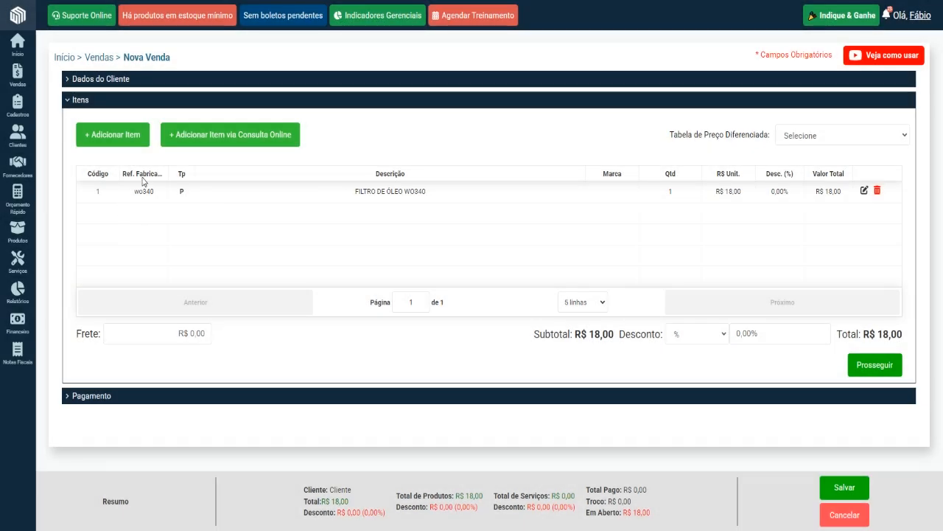
- Add the service CAMBAGEM/REGULAGEM to the sale's items
click(115, 140)
click(377, 75)
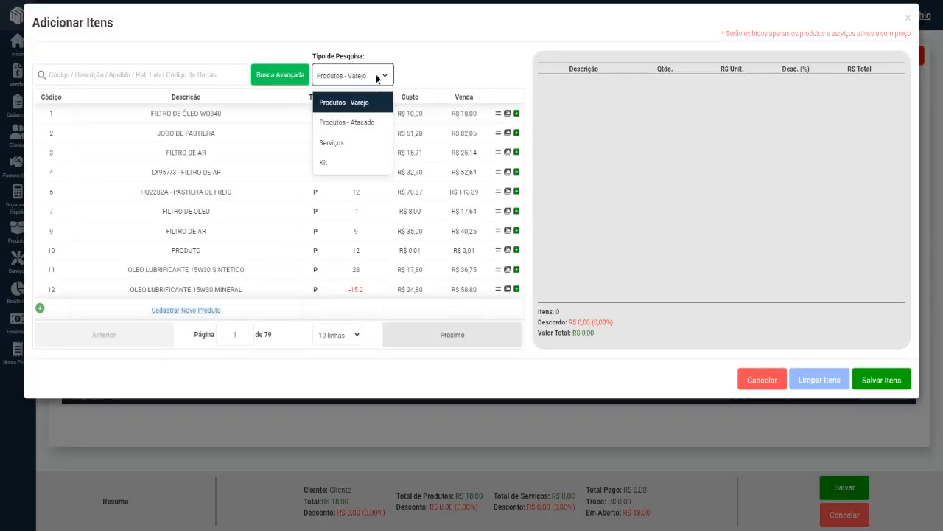
click(356, 142)
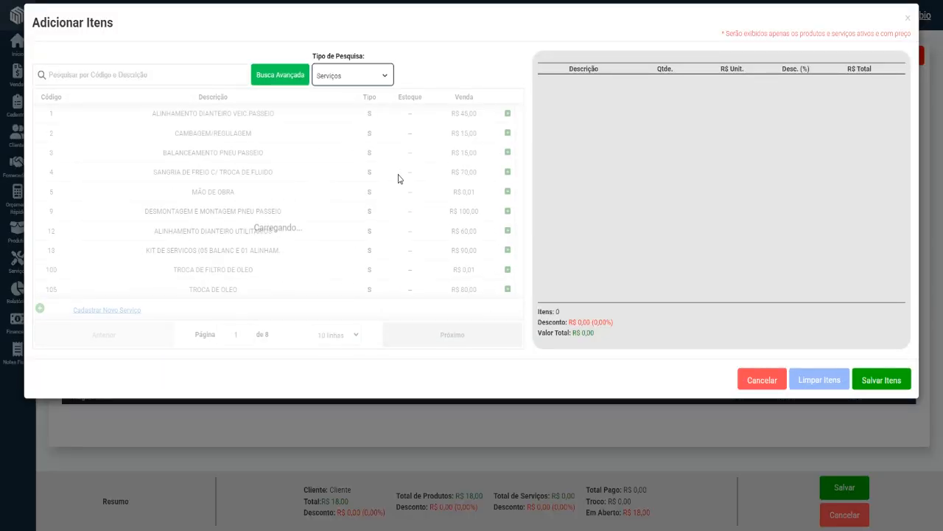
drag(174, 135, 252, 135)
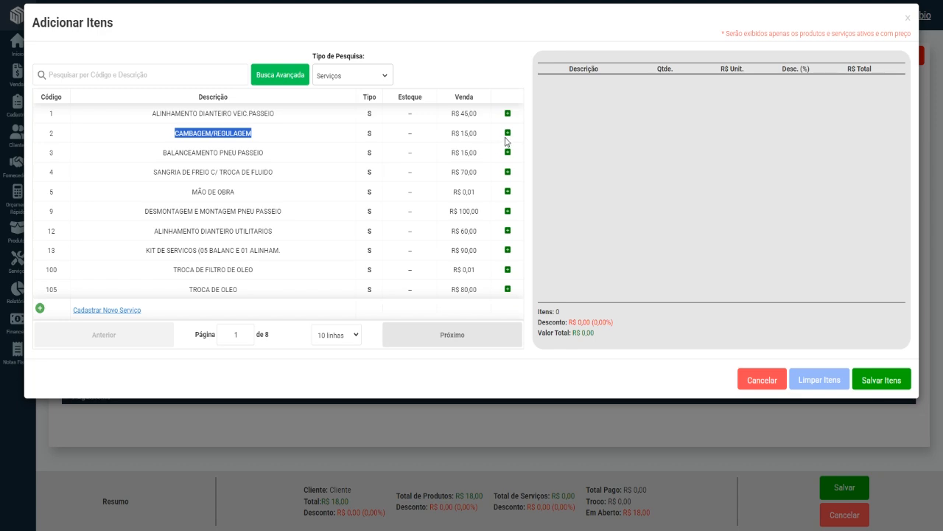
click(507, 135)
click(882, 381)
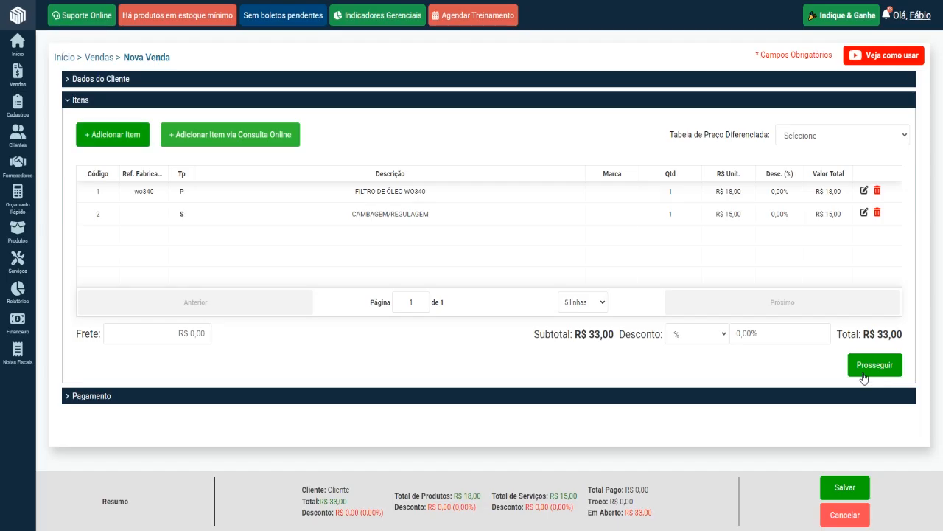
- View the save options for the sale containing a service, dismiss them, and review the client and vehicle data section
click(844, 488)
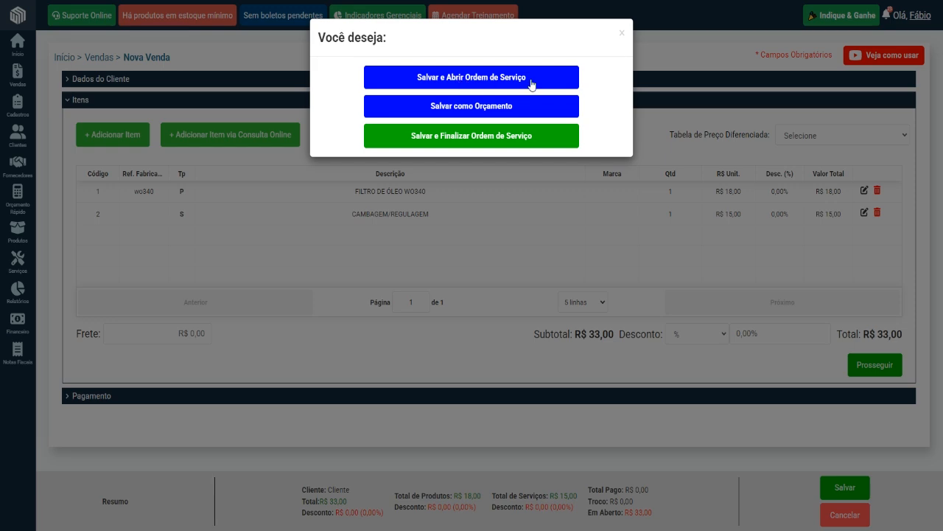
click(623, 39)
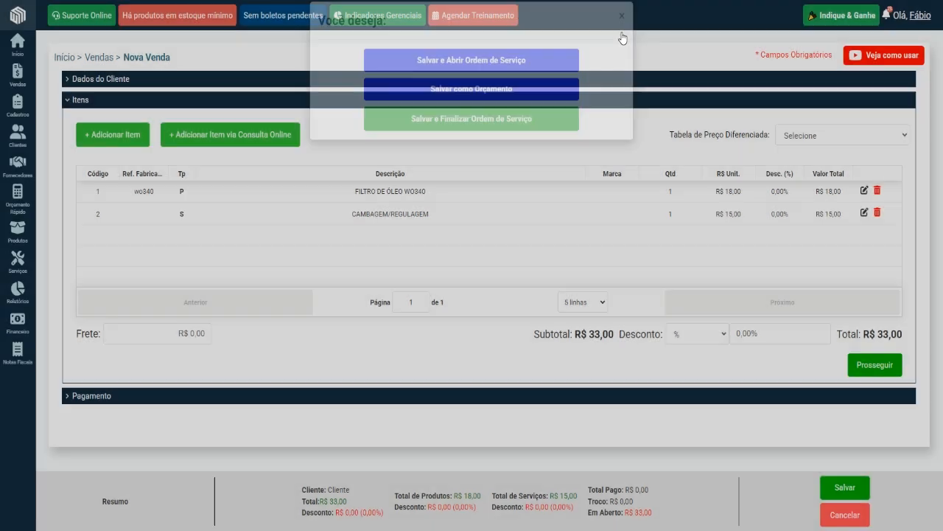
click(121, 80)
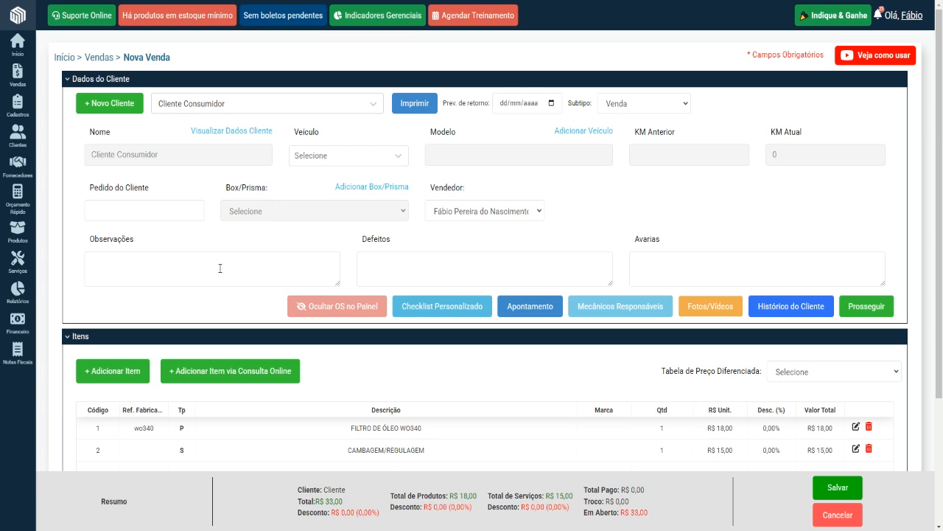
click(78, 342)
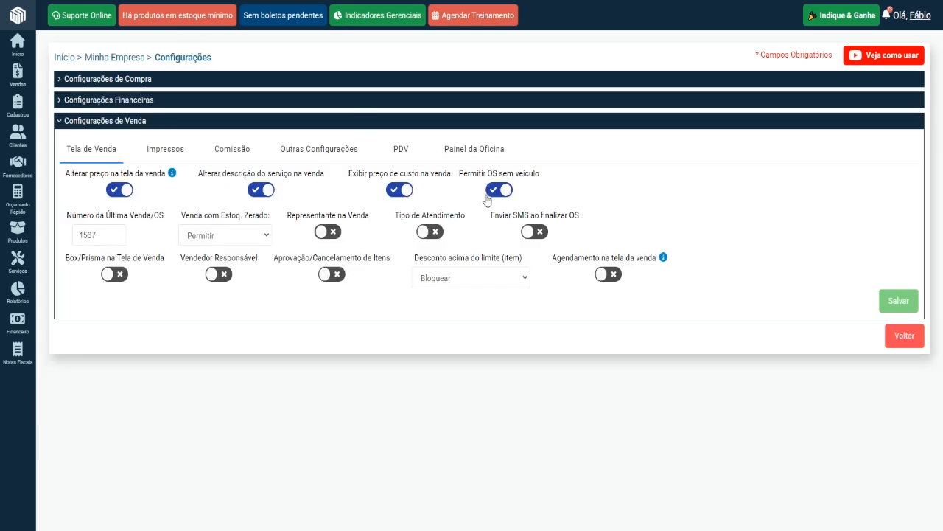
- Switch the Permitir OS sem veículo sales setting off and back on
click(498, 192)
click(496, 190)
click(496, 194)
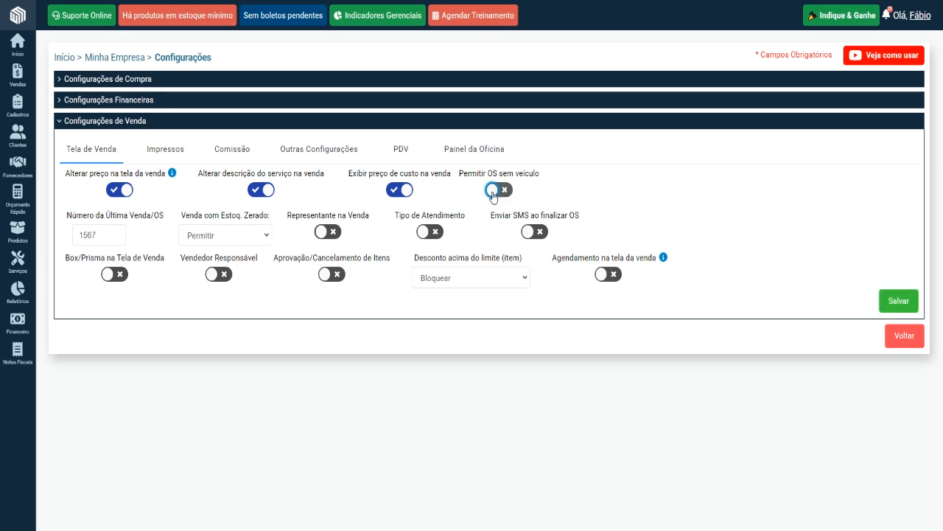
click(496, 195)
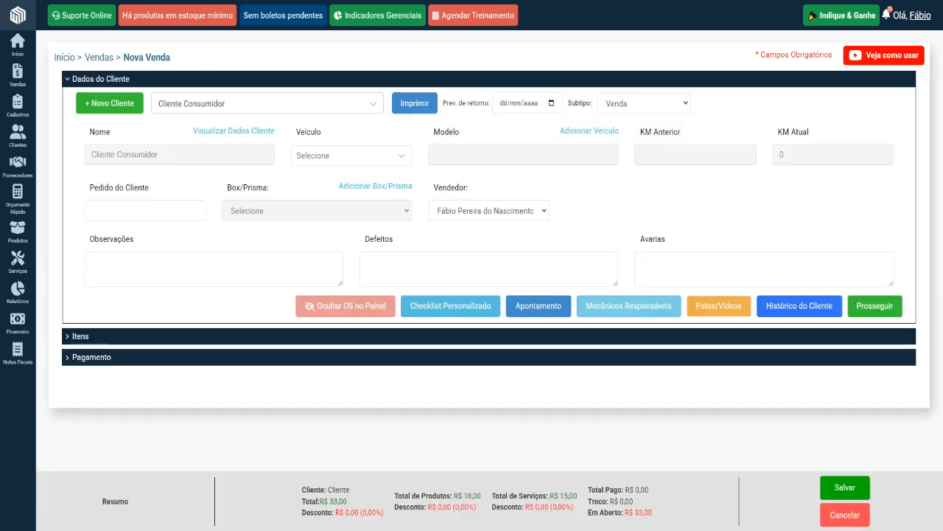
- Examine the product cost and sale prices in the sale's item selection and close it without adding anything
click(98, 84)
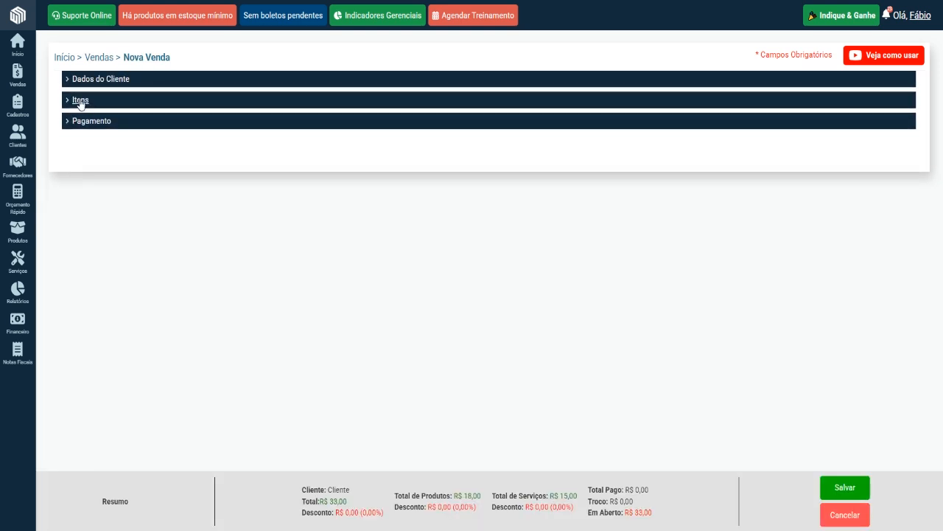
click(81, 100)
click(109, 143)
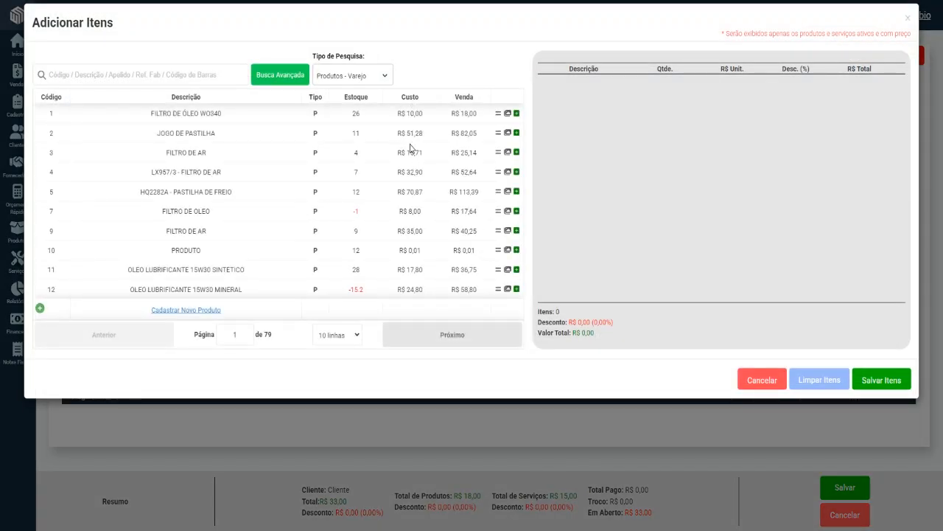
drag(407, 115, 484, 119)
drag(401, 133, 481, 136)
click(763, 380)
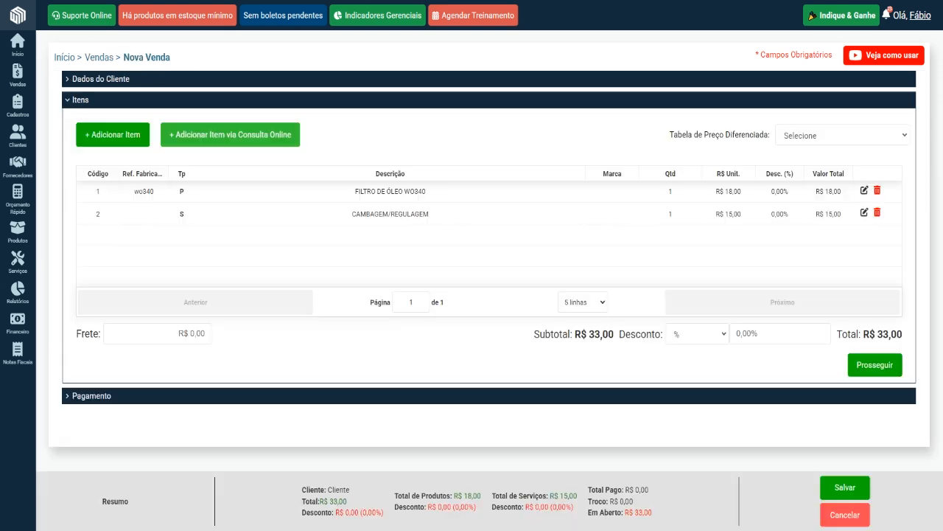
- Open the CAMBAGEM/REGULAGEM item for editing to inspect its description, and confirm the line as it is
drag(353, 216, 431, 215)
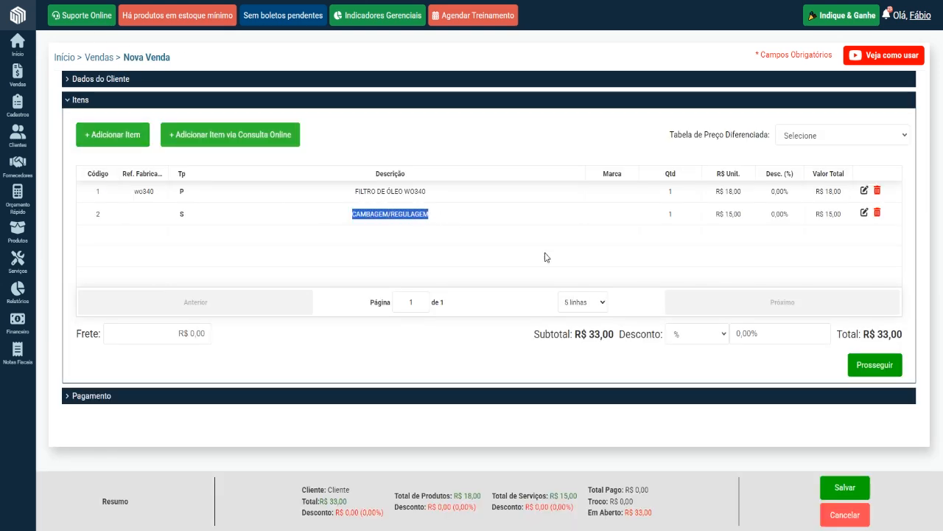
click(547, 254)
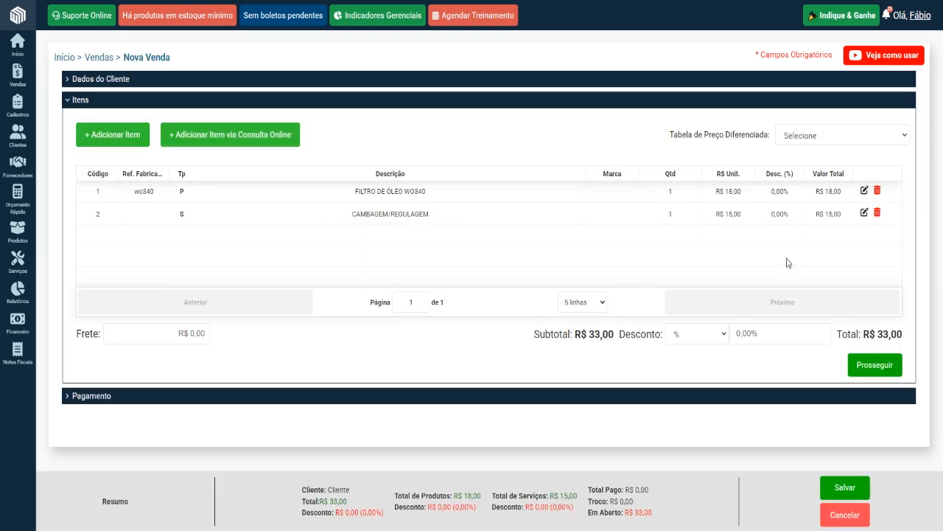
click(865, 214)
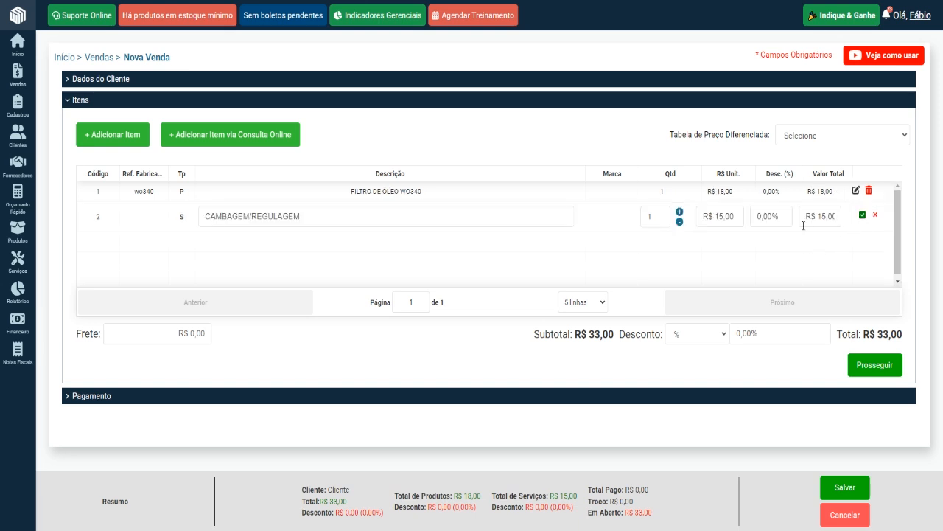
triple_click(304, 214)
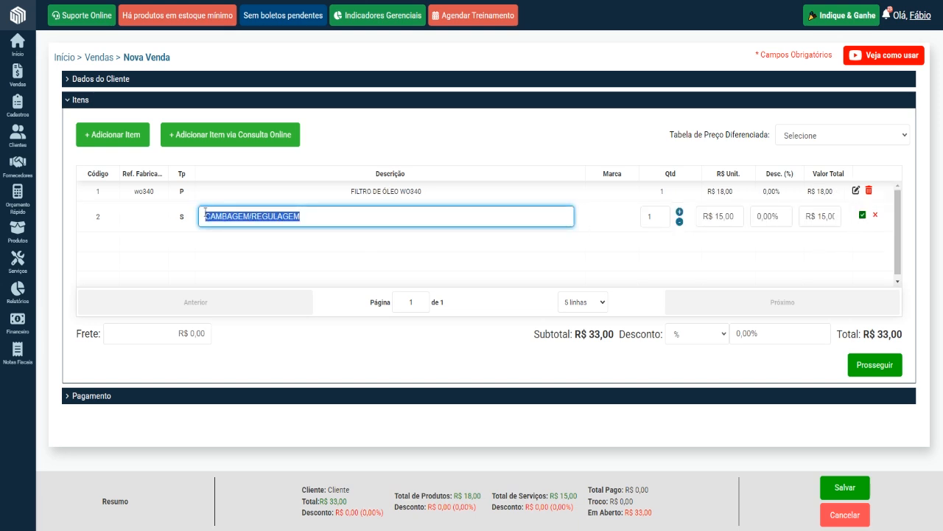
click(863, 215)
- List the services available for the sale and examine the MÃO DE OBRA entry and the services' sale prices
click(127, 140)
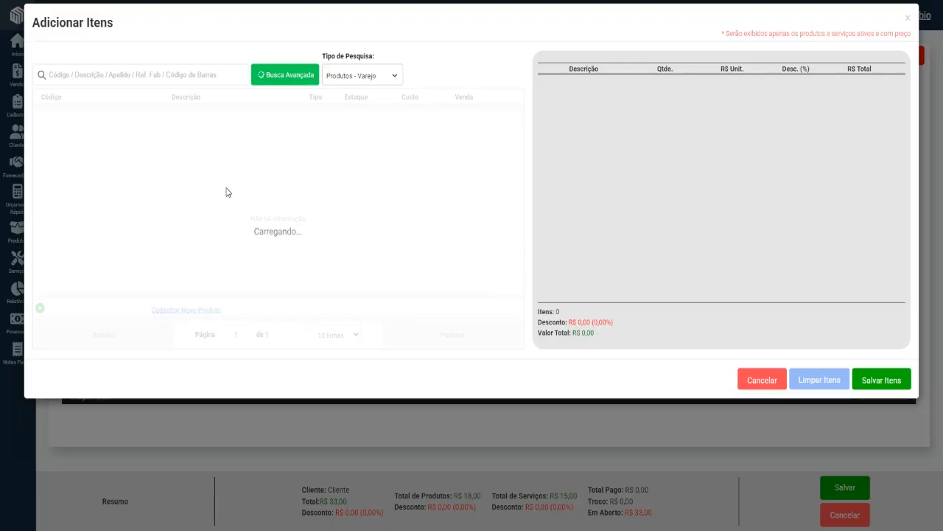
click(358, 78)
click(358, 142)
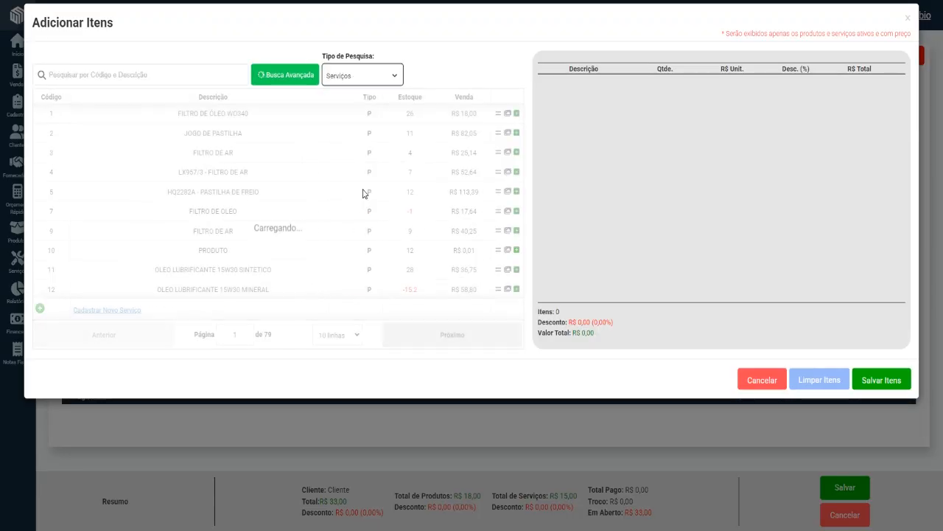
drag(184, 195, 250, 200)
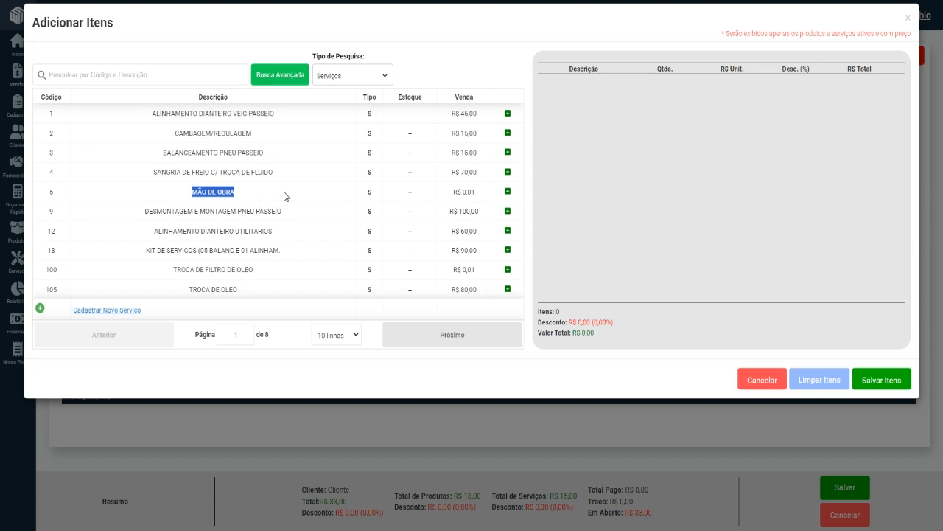
double_click(459, 113)
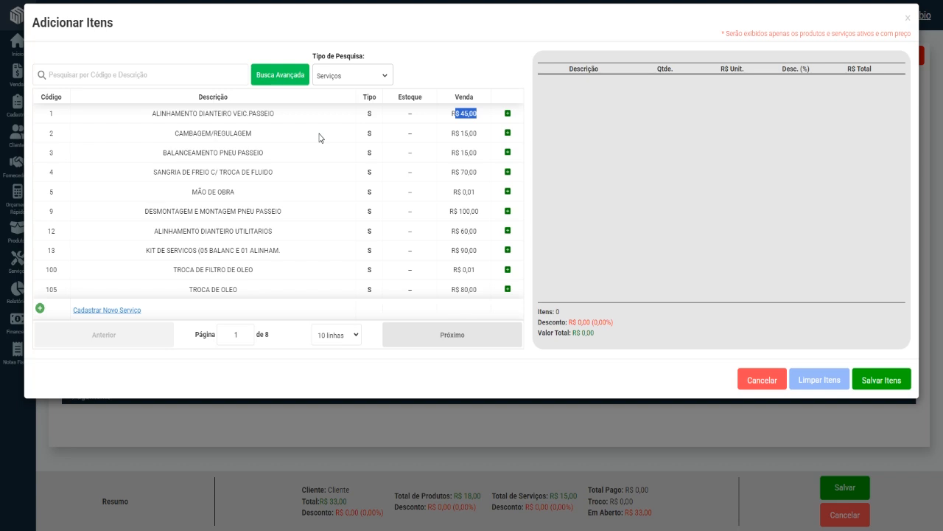
click(403, 140)
drag(455, 113, 485, 119)
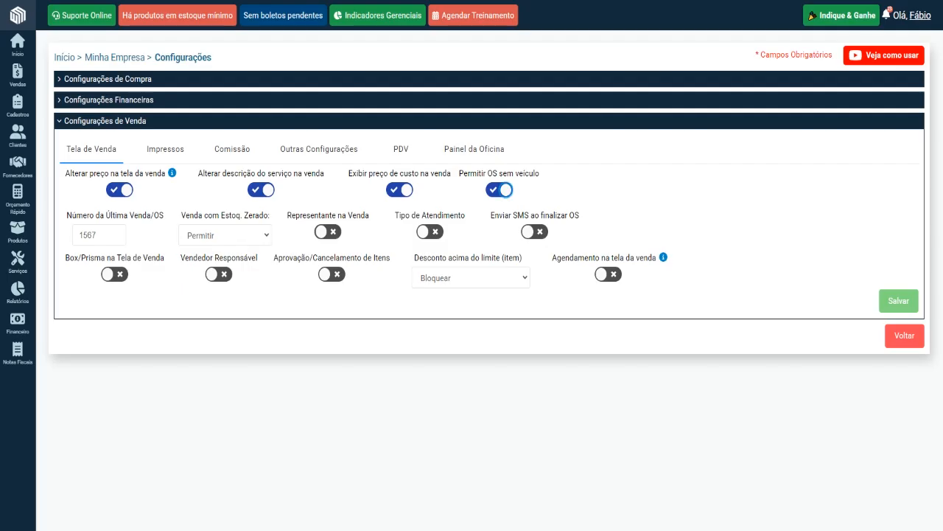
mouse_move(18, 291)
mouse_move(60, 263)
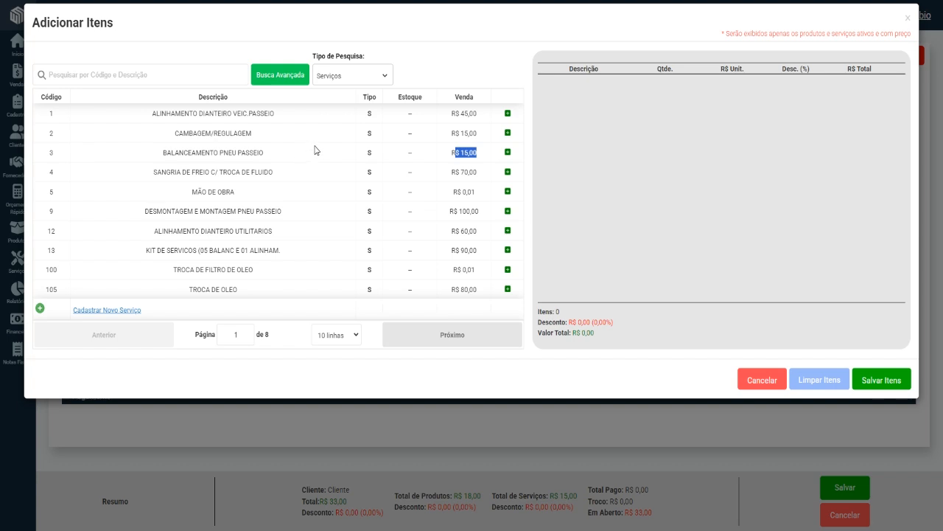
- Review the service descriptions in the item selection and add the MÃO DE OBRA service to the items being selected
drag(150, 116, 284, 120)
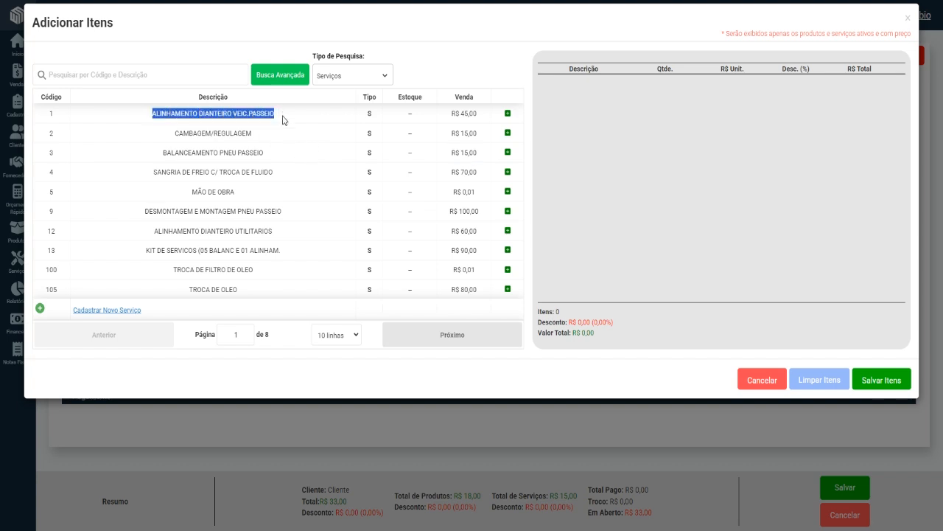
click(298, 131)
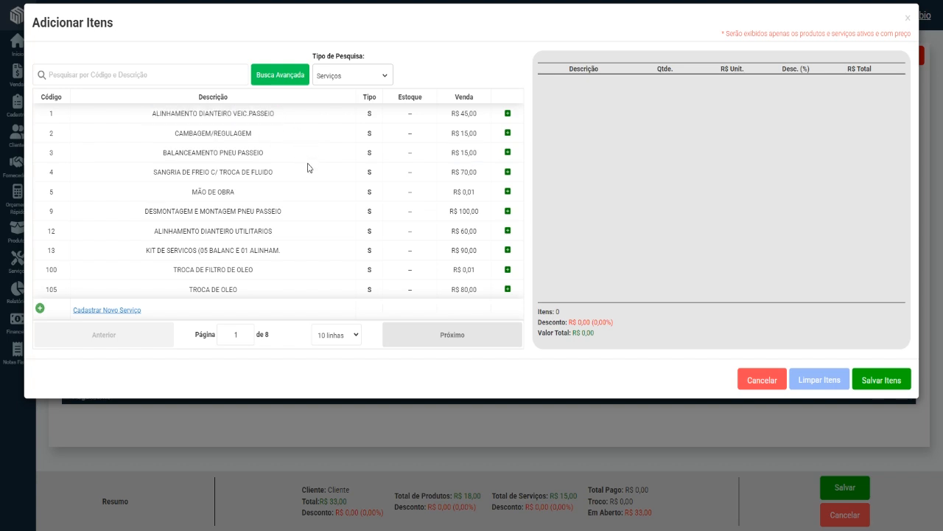
drag(142, 173, 299, 180)
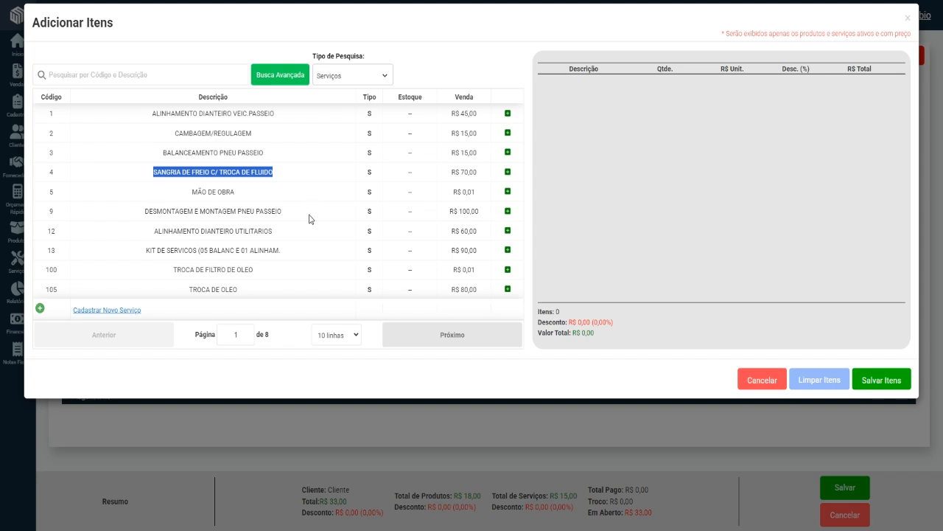
click(507, 192)
- Switch the Alterar preço na tela da venda setting off and back on, and save MÃO DE OBRA with a unit price of R$ 90,00
click(750, 88)
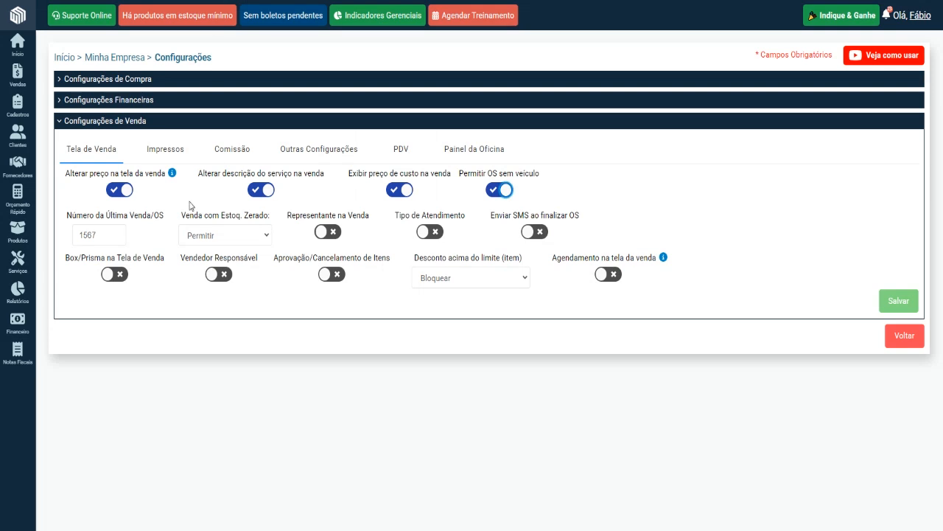
click(123, 193)
click(126, 198)
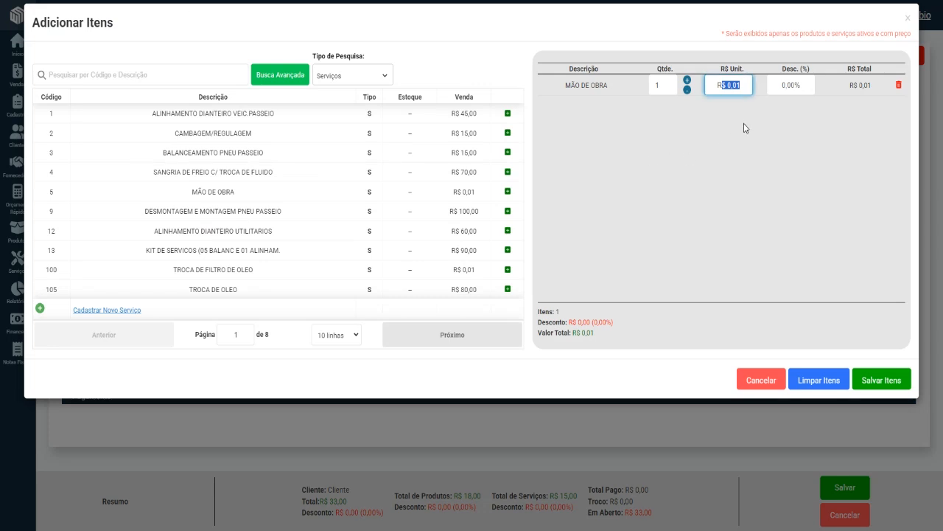
text(9000)
click(884, 382)
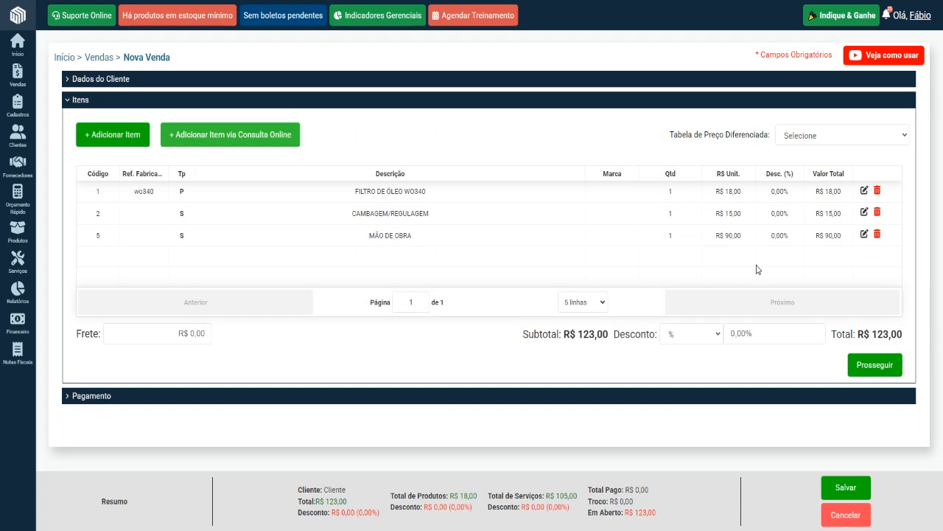
- Change the description of the sale's MÃO DE OBRA item to "TROCA DE FILTROS DE AR, CABINE, COMB" and confirm the line
click(865, 234)
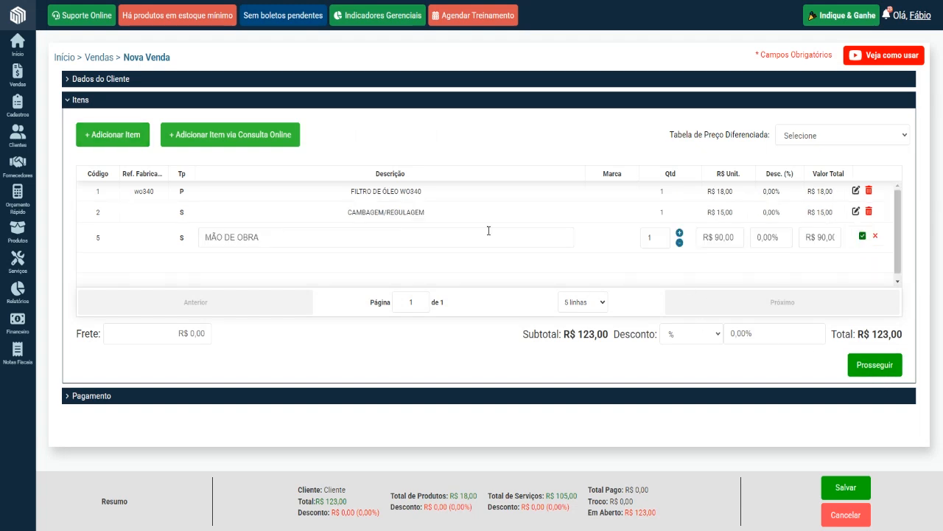
click(274, 241)
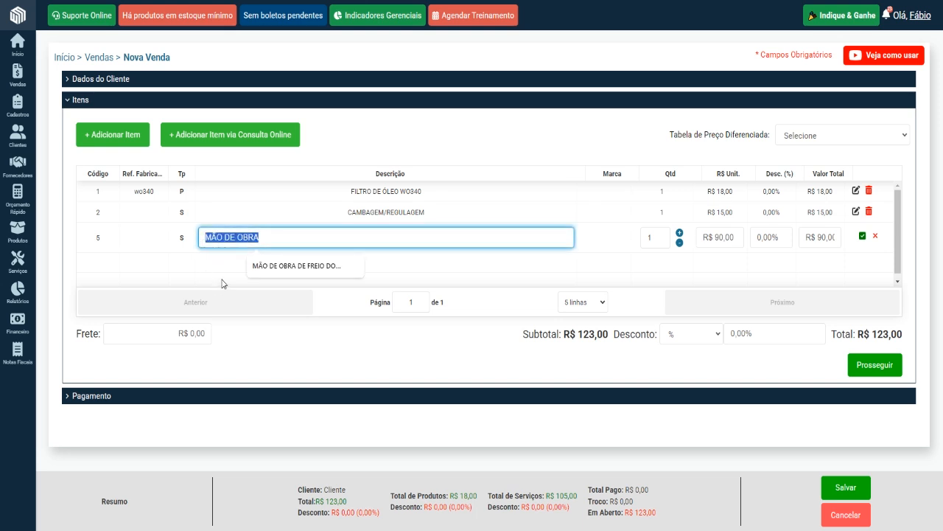
text(TROCA )
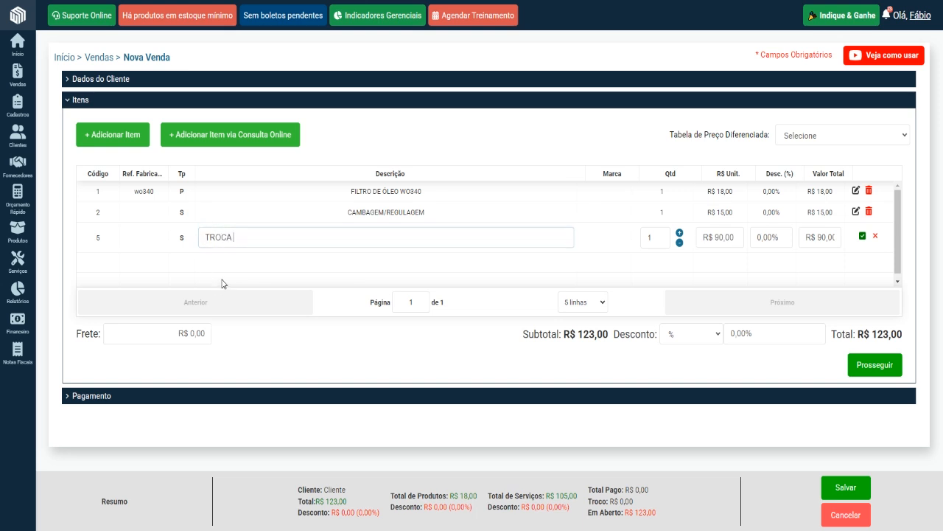
text(DE FILTRO)
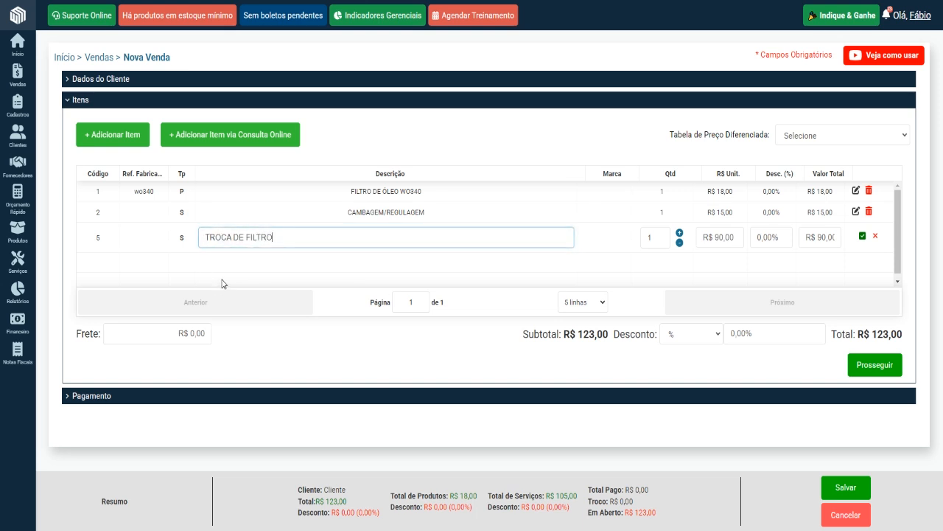
text(S DE AR, )
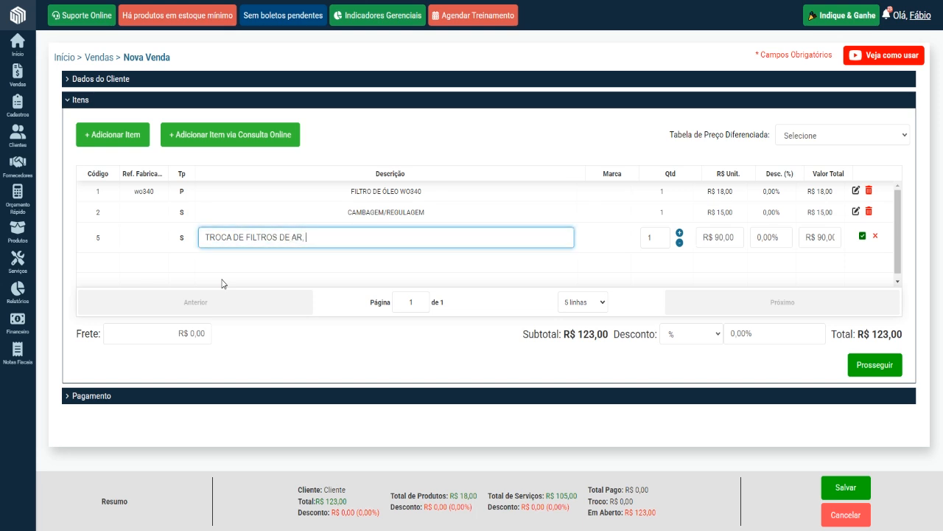
text(CABINE, COMB)
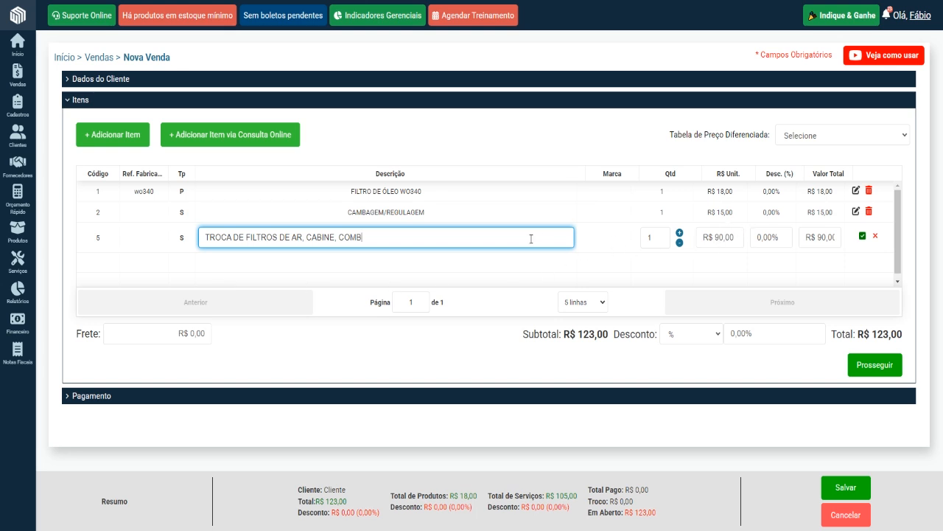
click(862, 236)
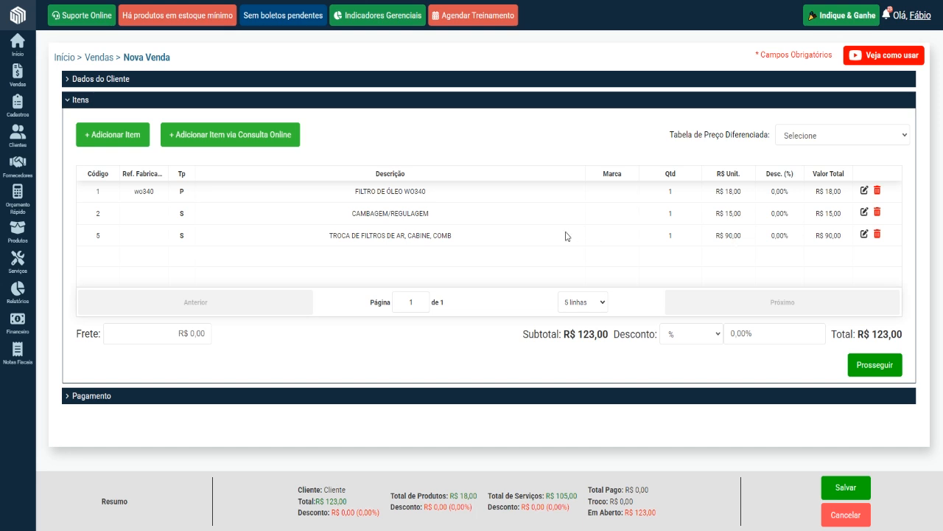
- Check the description and total of the code 5 service line, and open and close the item selection without adding anything
drag(328, 236, 439, 242)
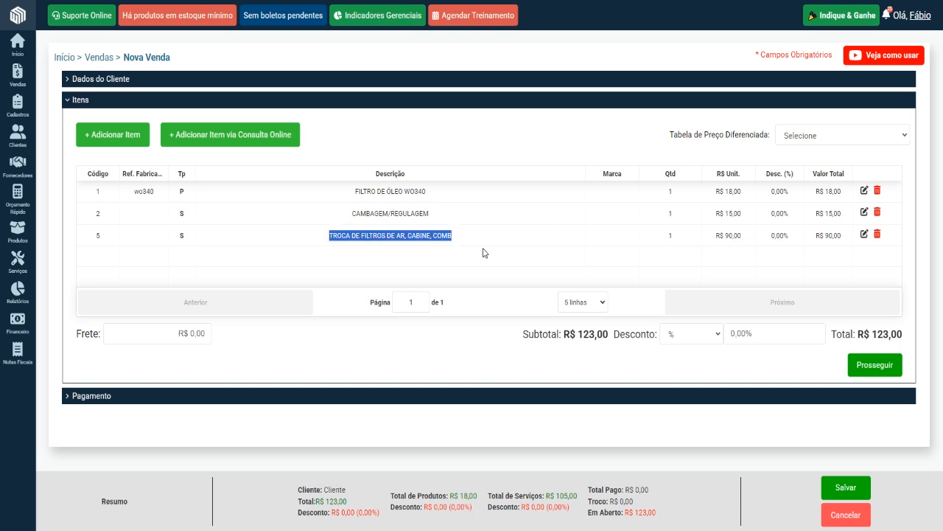
drag(823, 236, 841, 236)
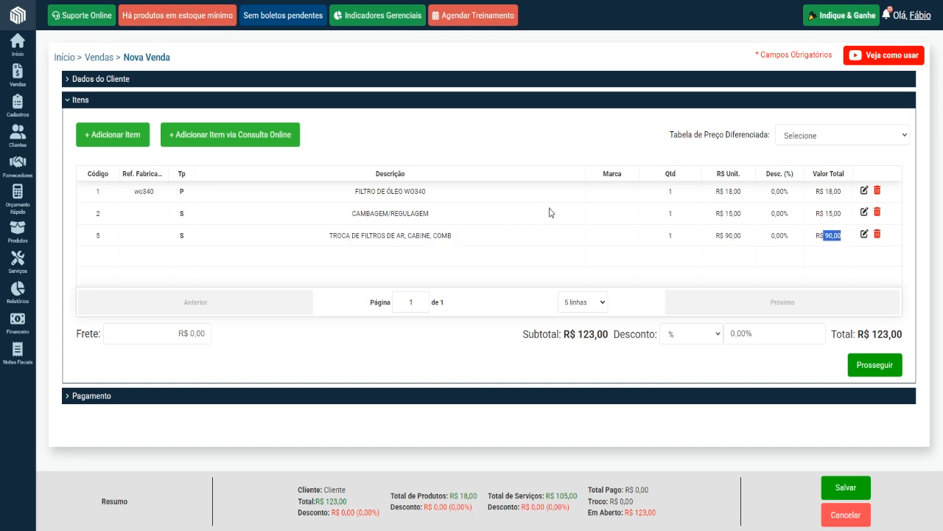
click(124, 143)
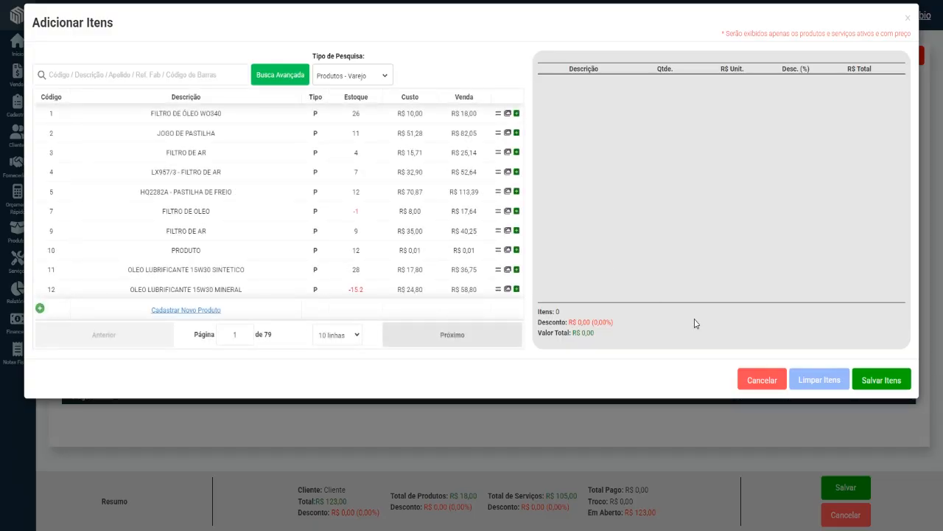
click(759, 379)
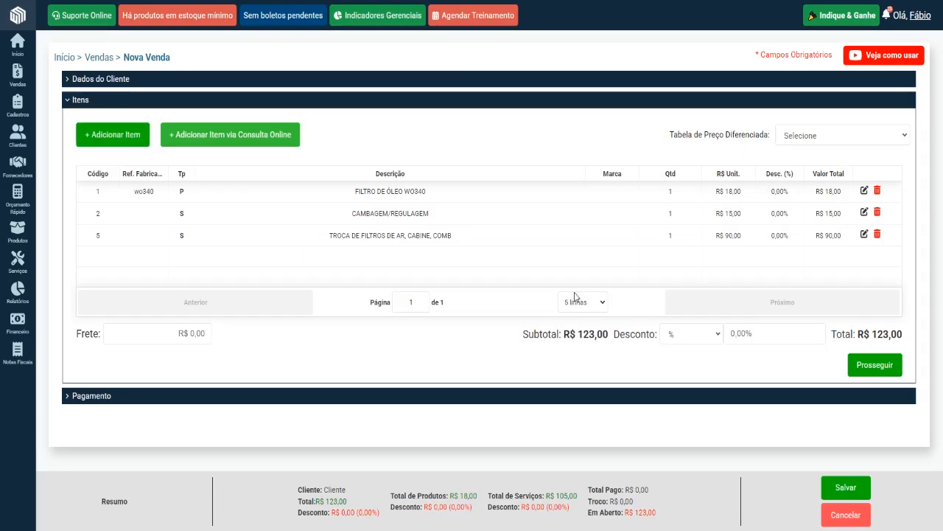
click(127, 85)
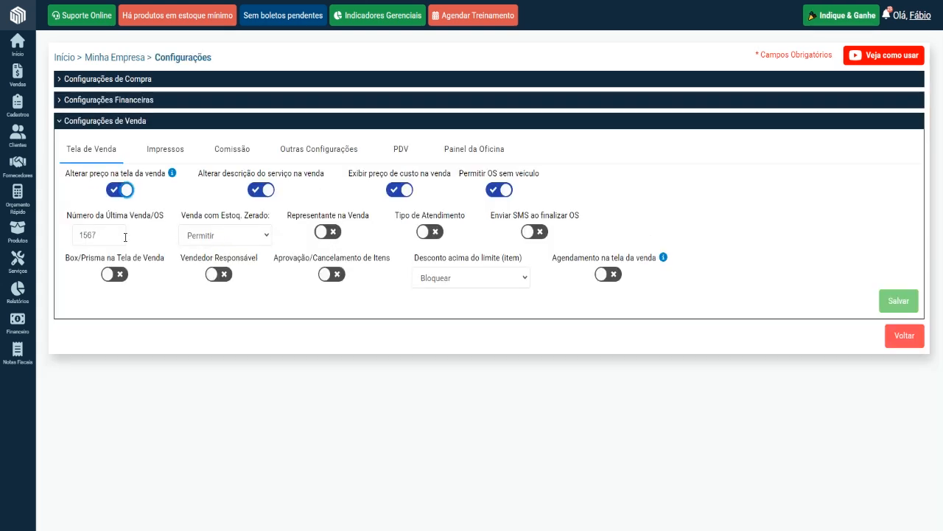
- In the sales settings, inspect the Número da Última Venda/OS value and set Venda com Estoq. Zerado to Bloquear
double_click(112, 234)
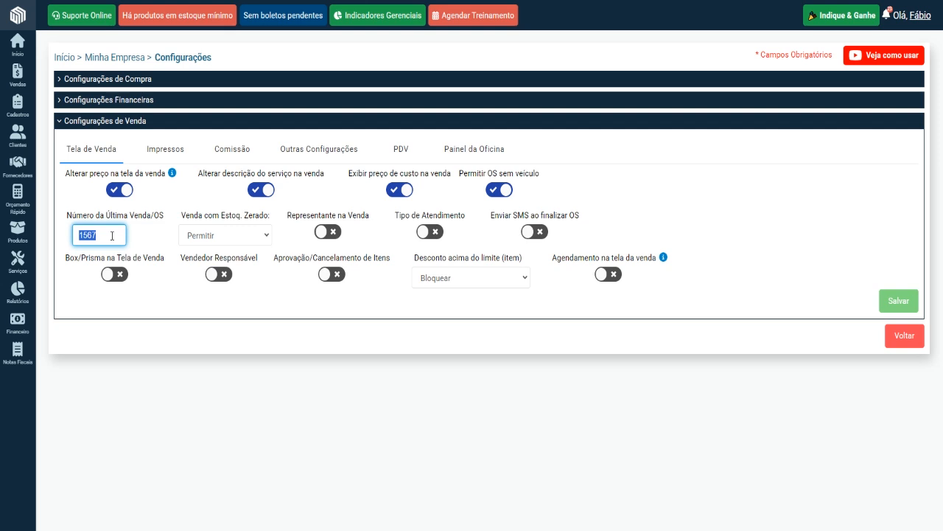
click(104, 236)
click(240, 241)
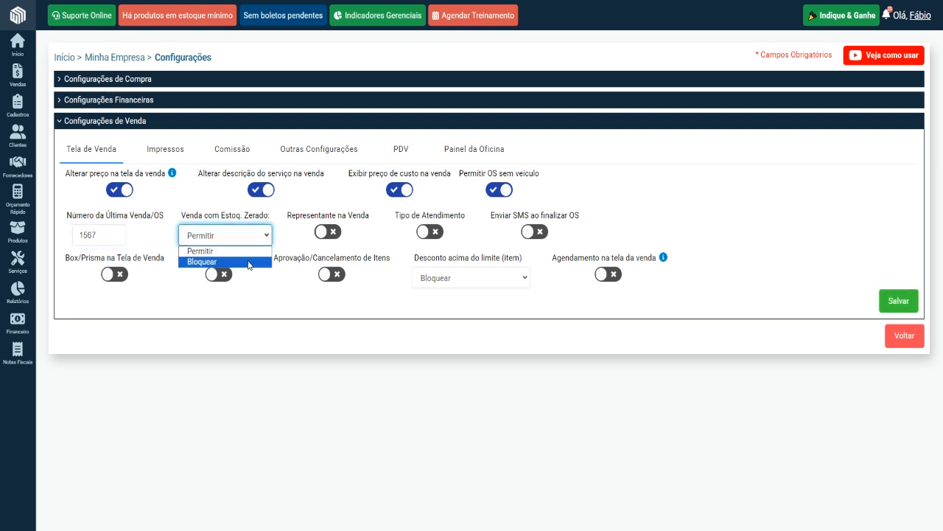
click(249, 263)
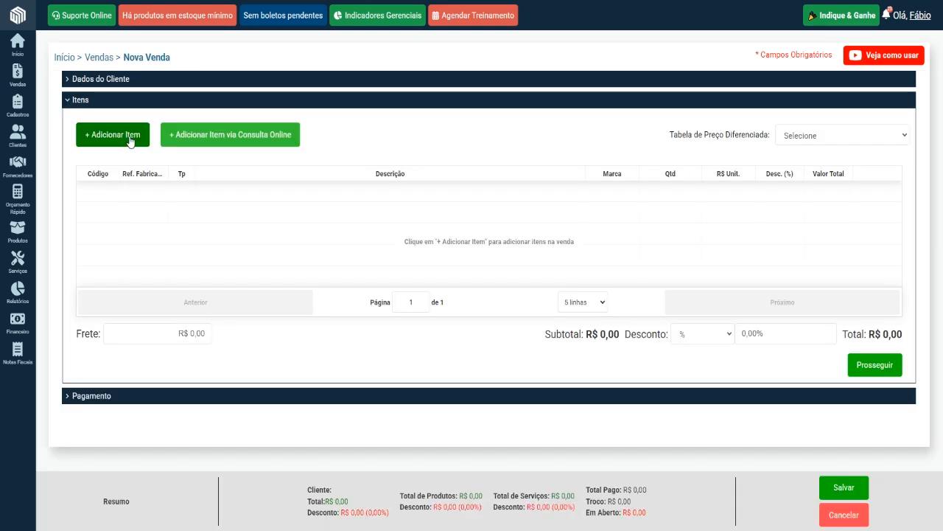
- Look through the new sale's product list up to page 4 for products with zero or negative stock
click(130, 139)
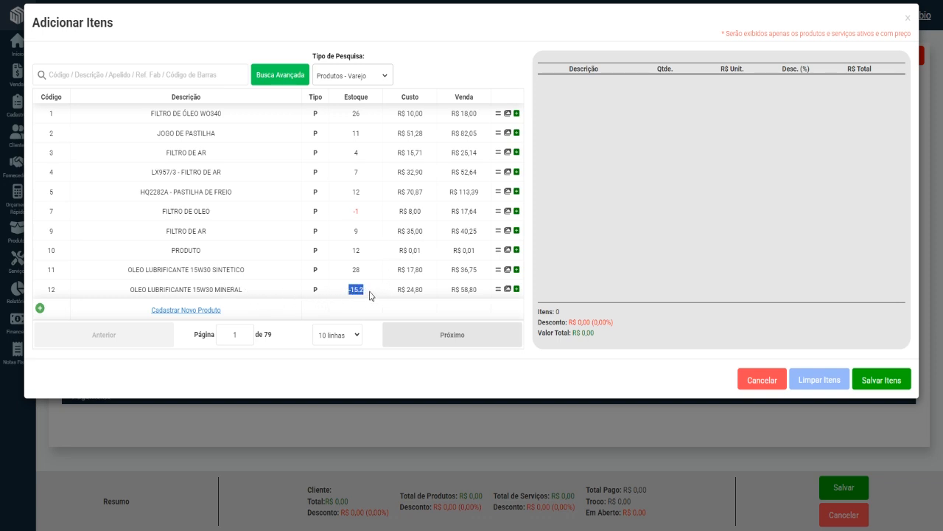
drag(368, 213, 347, 219)
click(421, 337)
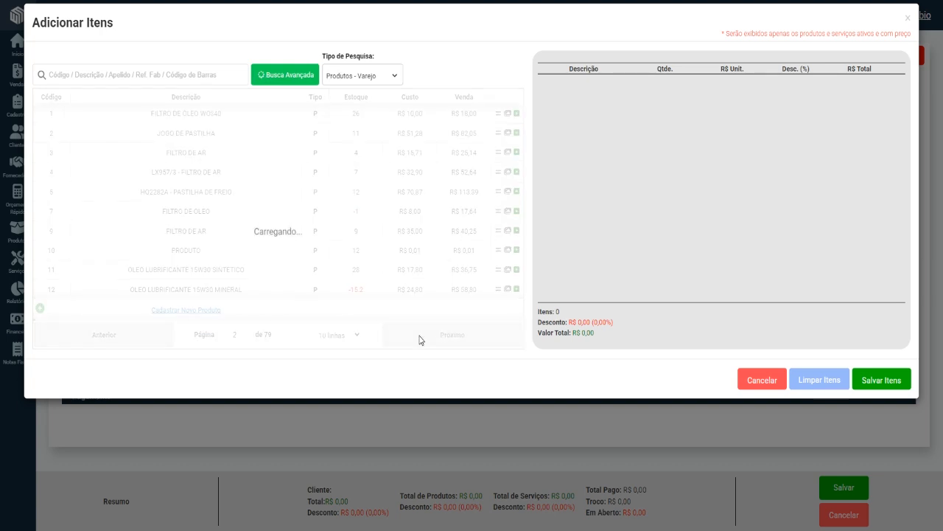
click(421, 337)
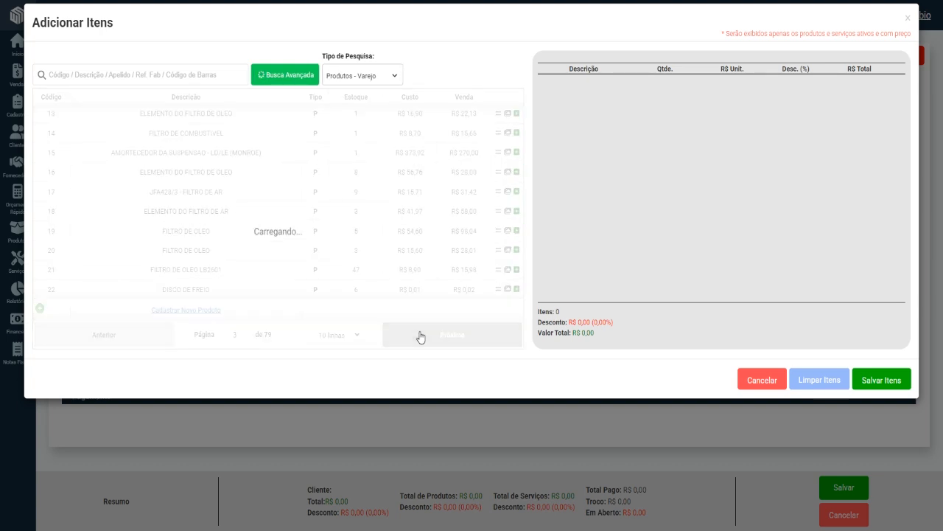
click(421, 338)
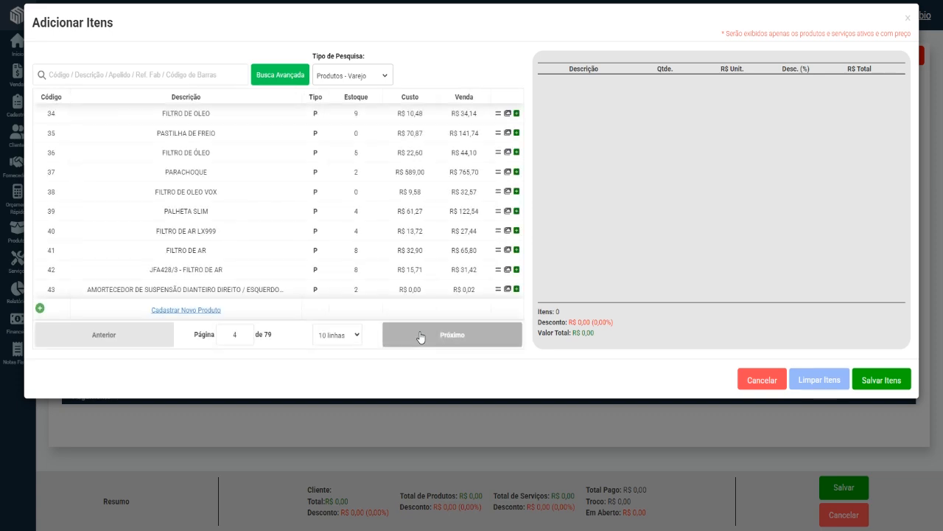
double_click(356, 133)
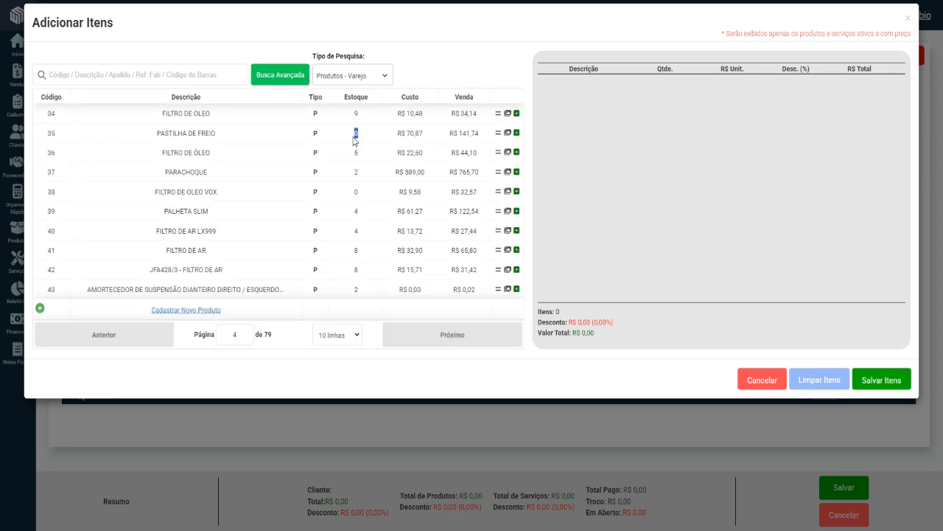
- Try to add the PASTILHA DE FREIO product with code 35 to the sale, and check the stock of FILTRO DE OLEO VOX
click(517, 132)
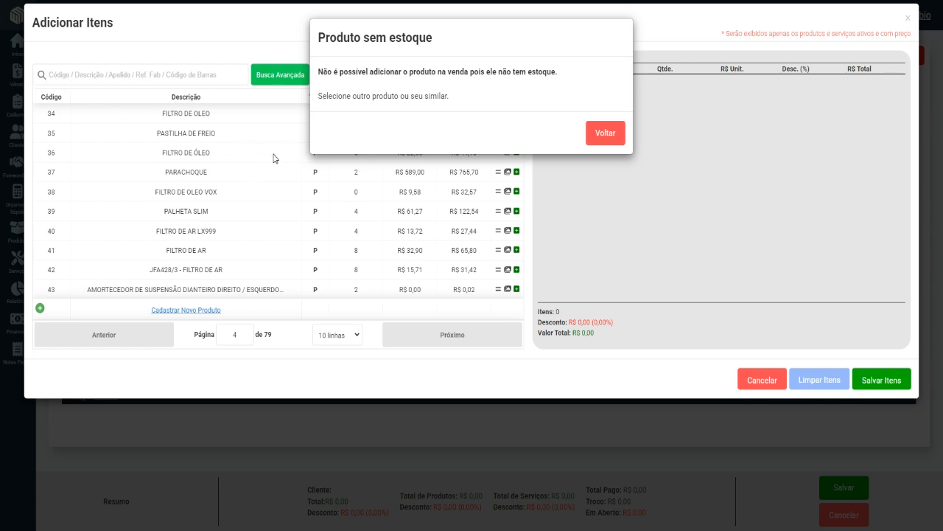
click(598, 135)
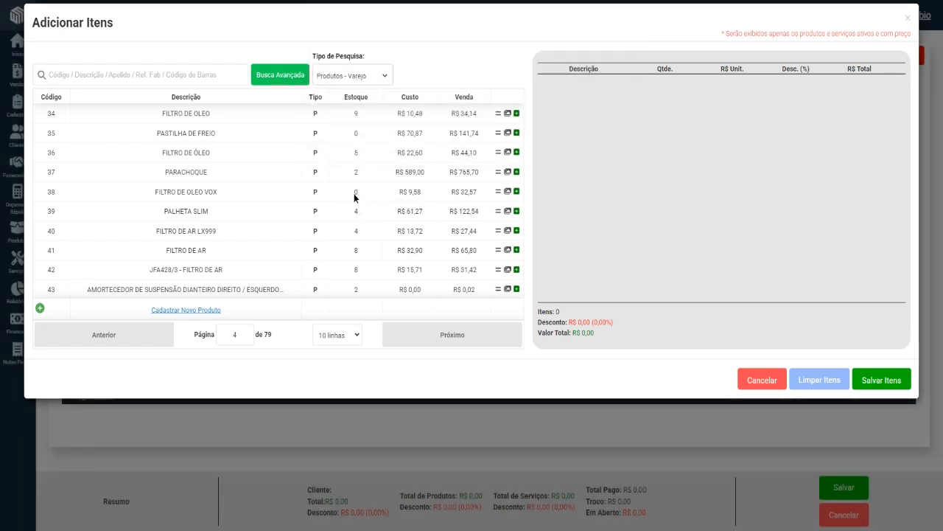
double_click(356, 193)
- Enable Representante na Venda, Tipo de Atendimento and Enviar SMS ao finalizar OS in the sales settings and save them
click(185, 1)
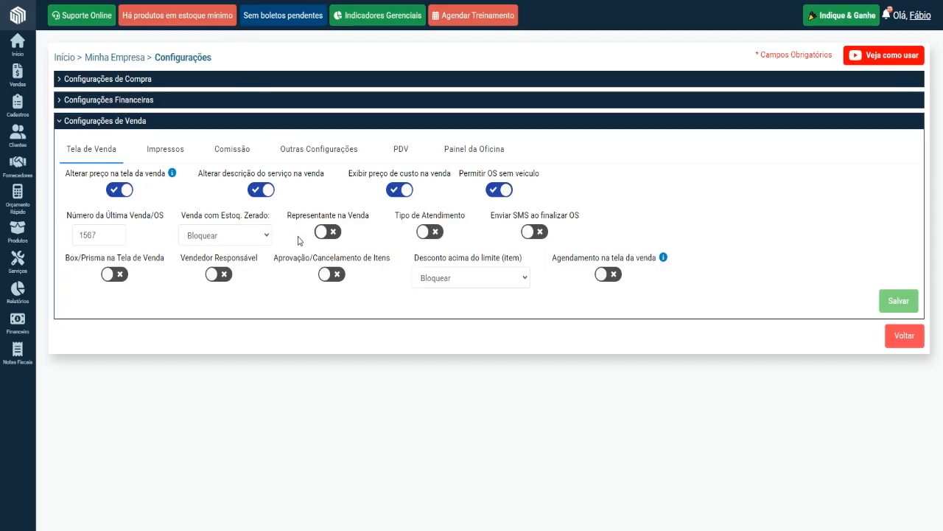
click(328, 235)
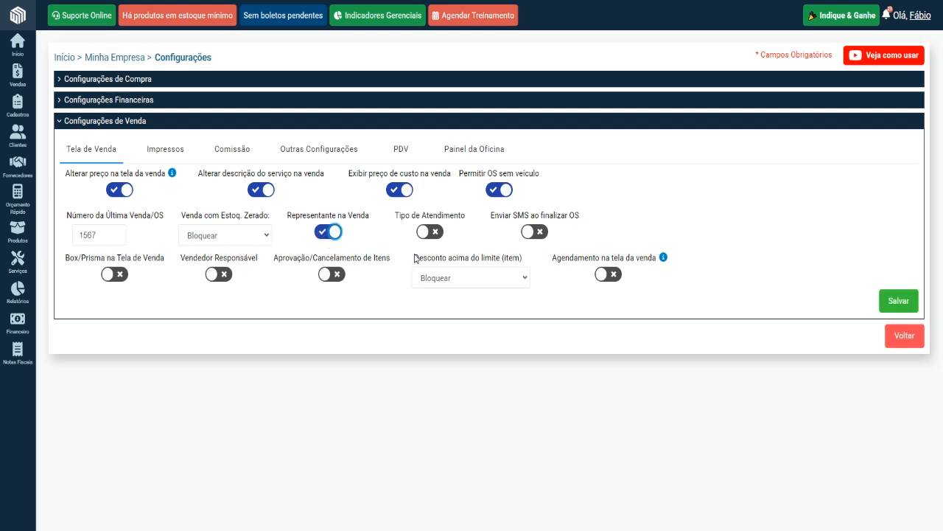
click(430, 234)
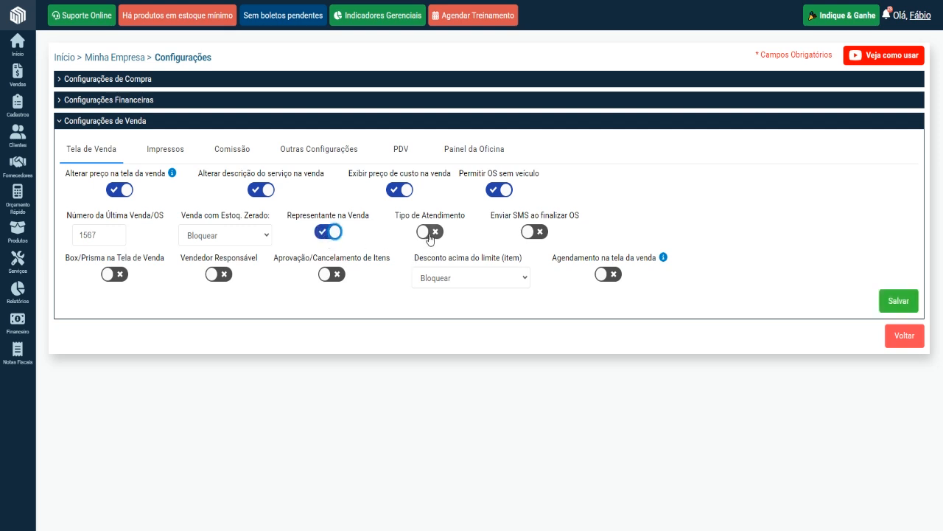
click(534, 234)
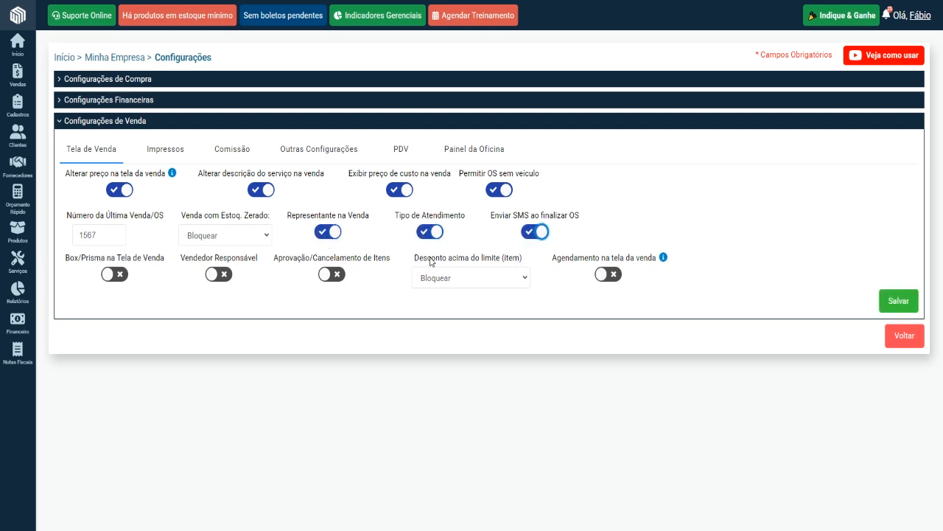
click(897, 301)
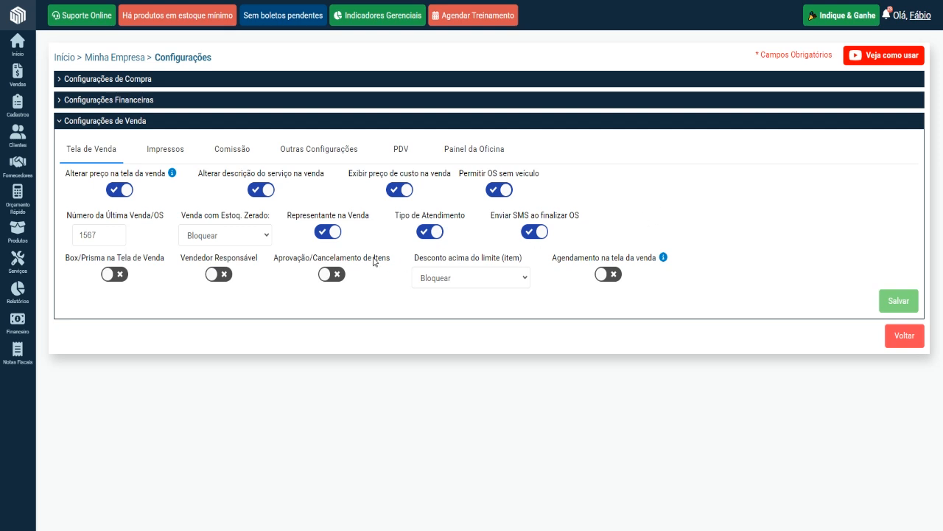
- Close the sale's item selection without adding anything and open Dados do Cliente to examine the Representante and Tipo de Atendimento fields
click(328, 233)
click(328, 233)
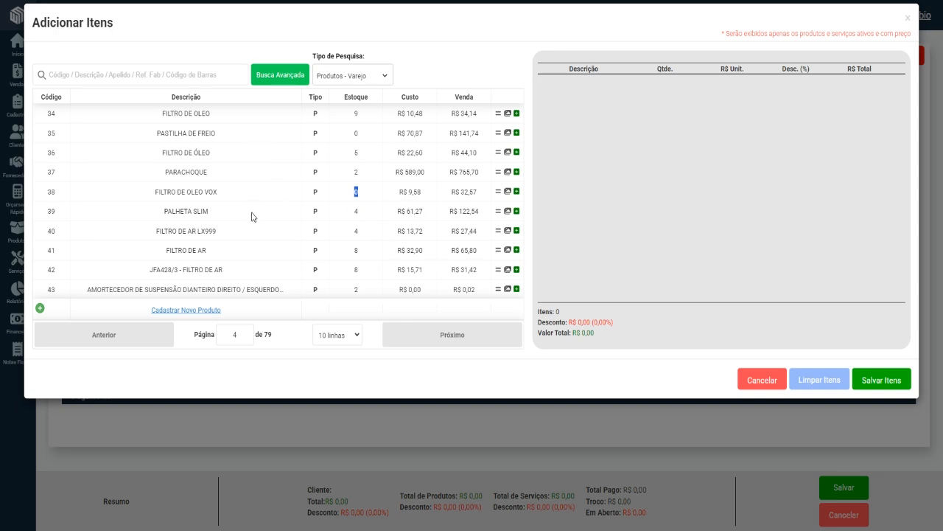
click(753, 381)
click(101, 79)
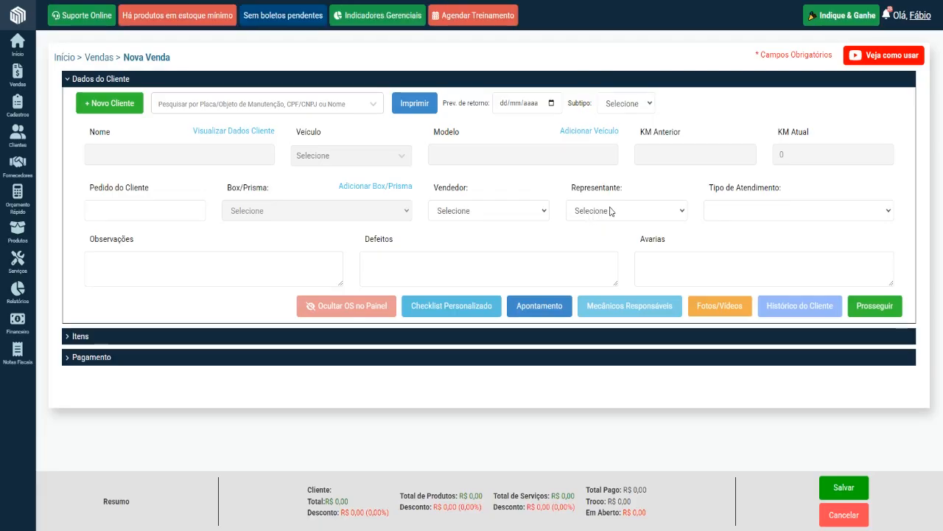
- Compare the sale's Representante and Tipo de Atendimento fields with the Representante na Venda setting
click(624, 211)
click(740, 212)
click(740, 212)
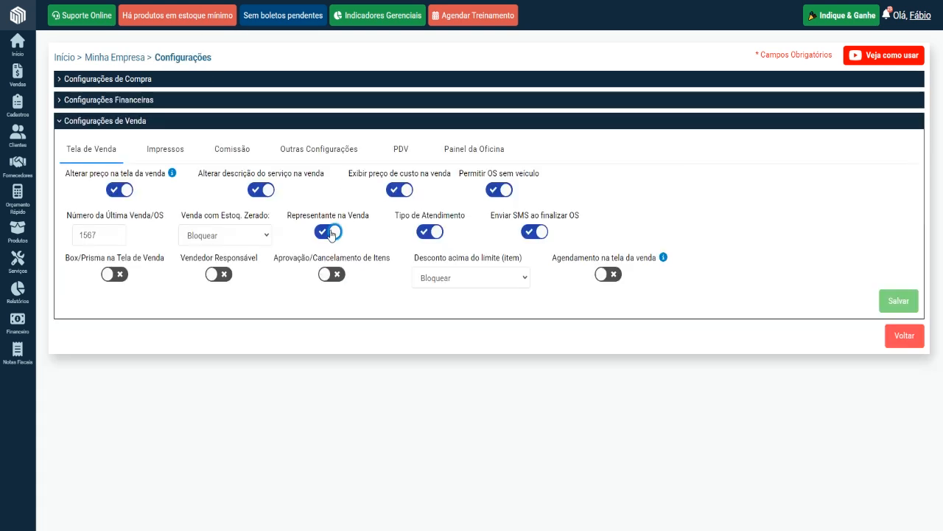
click(329, 231)
click(329, 231)
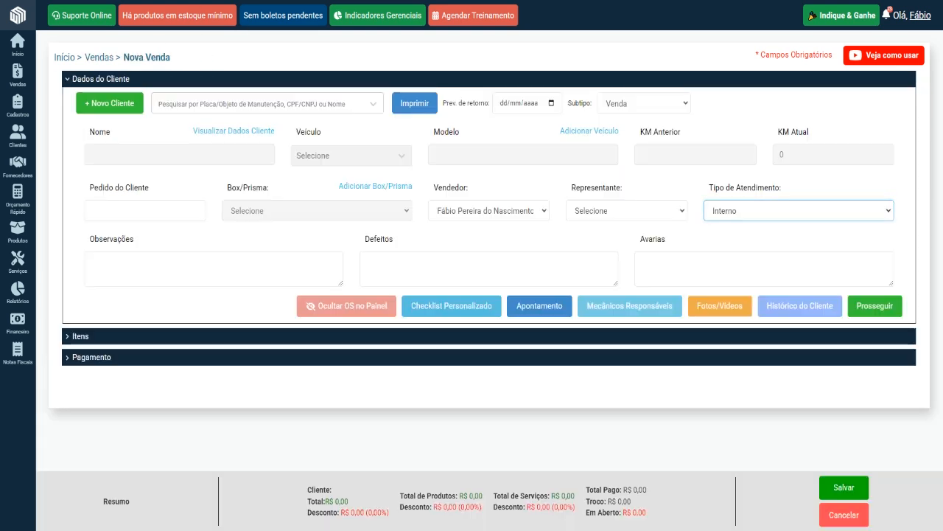
- Clear the sale's Vendedor and choose Auto Elétrica Da Rapha as its Representante
click(534, 214)
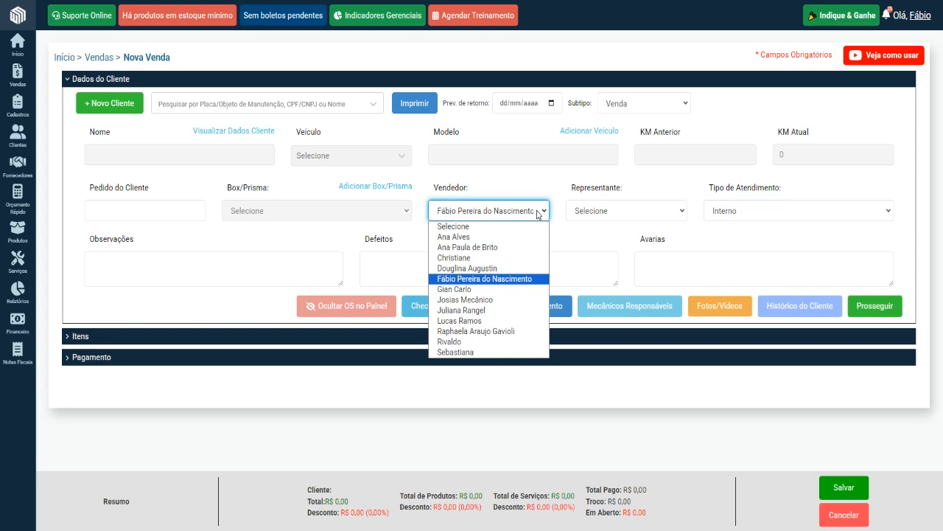
click(457, 225)
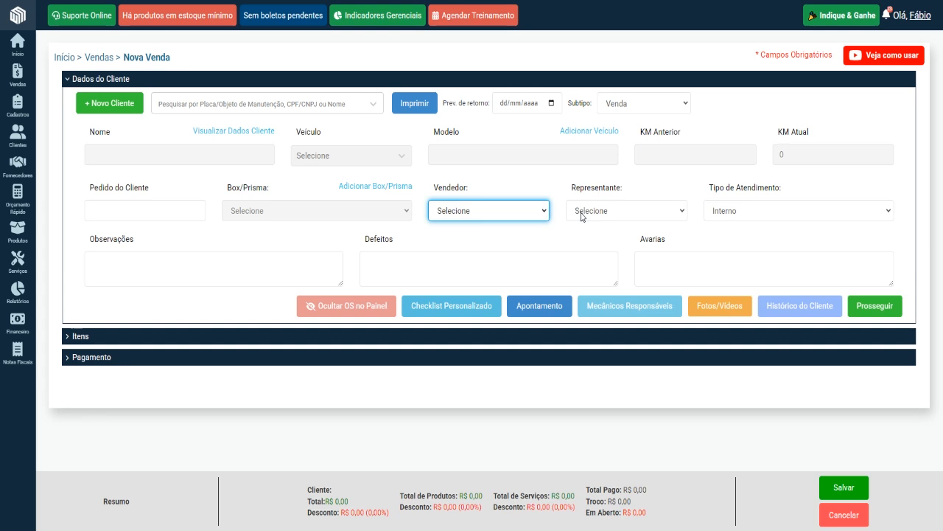
click(581, 215)
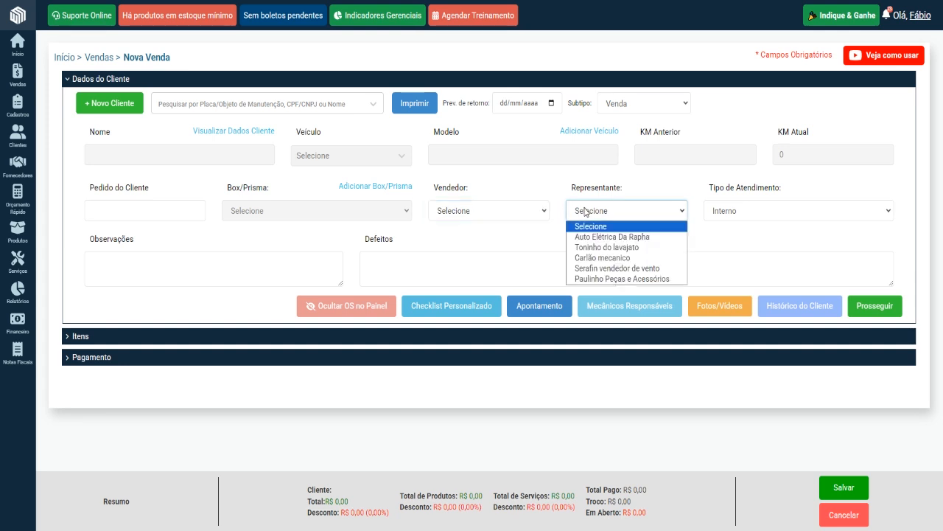
click(595, 240)
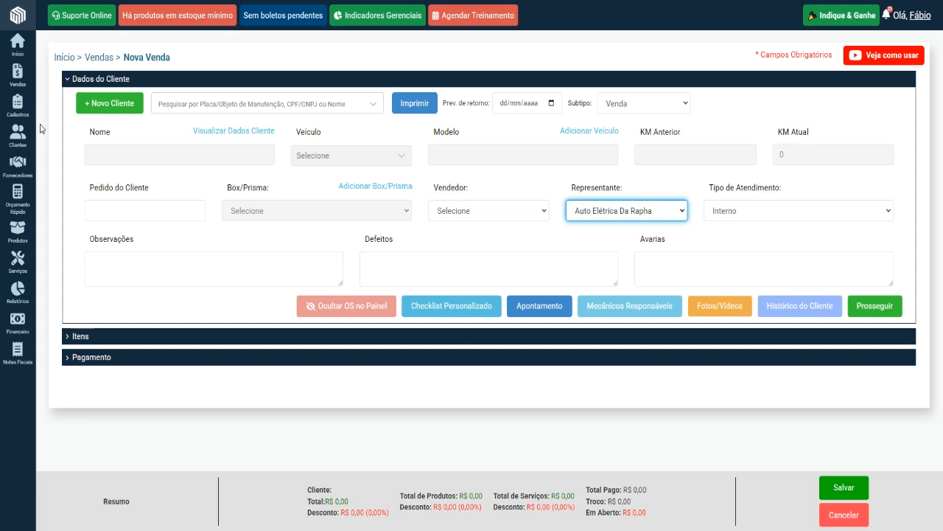
- Reset the sale's Representante to Selecione
mouse_move(9, 111)
mouse_move(81, 140)
click(671, 214)
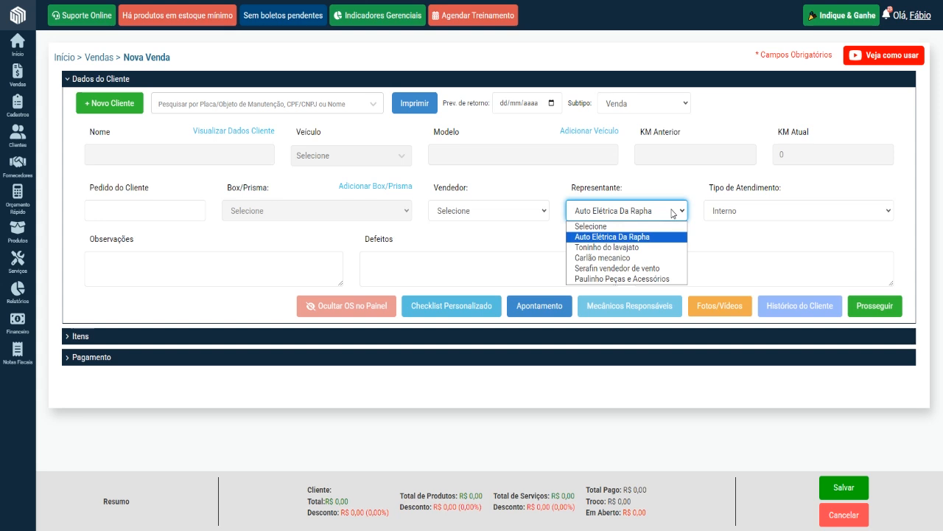
click(668, 224)
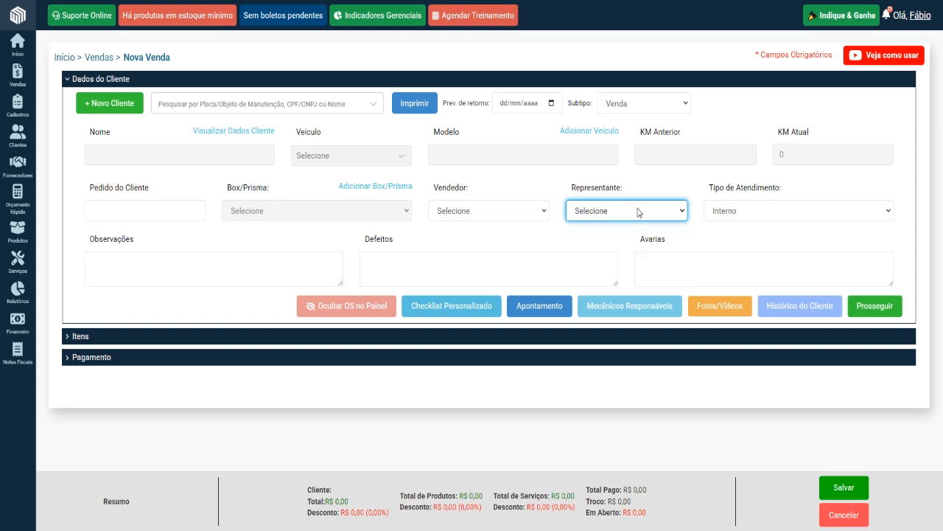
- Examine the choices offered for Tipo de Atendimento and Representante in the sale's customer data
click(728, 211)
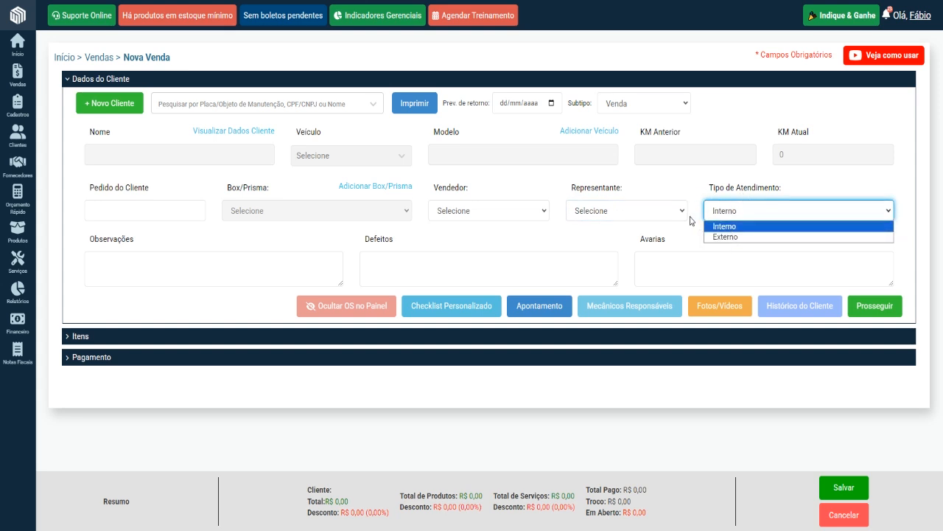
click(678, 213)
click(721, 214)
click(684, 211)
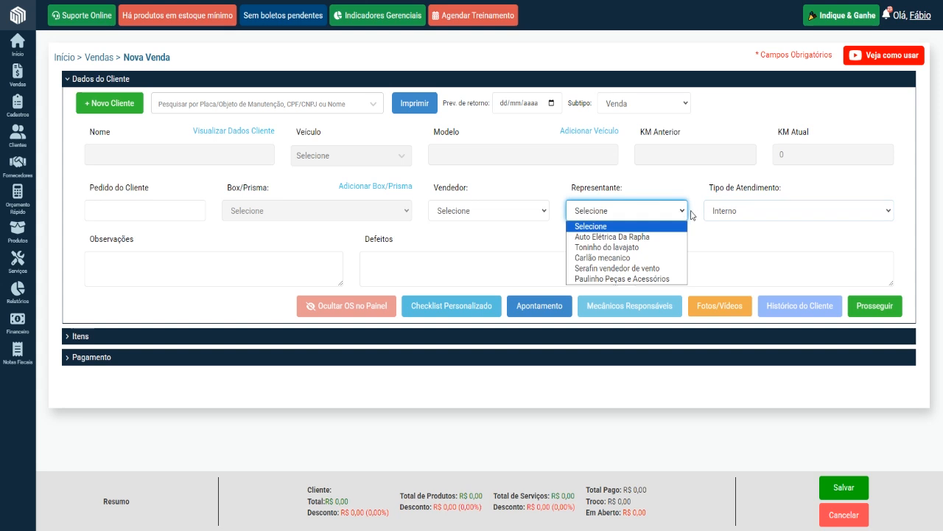
click(714, 213)
click(676, 212)
click(715, 213)
click(655, 213)
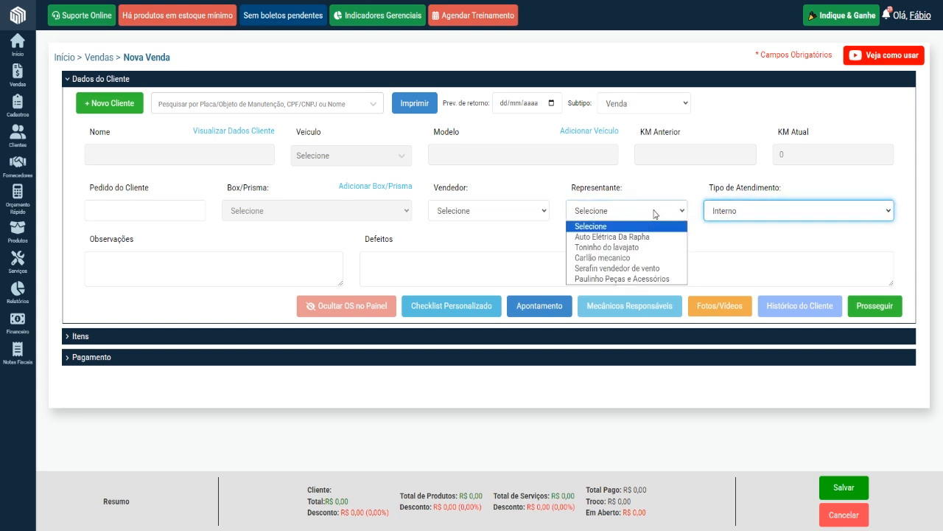
click(654, 213)
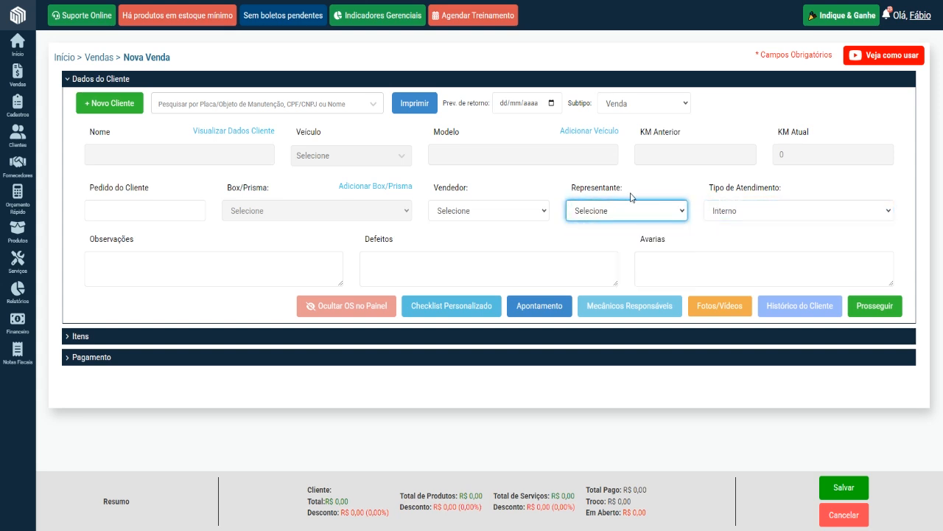
- Open the sales report Comissões de Representantes and keep it set to Todos for the representatives
mouse_move(18, 293)
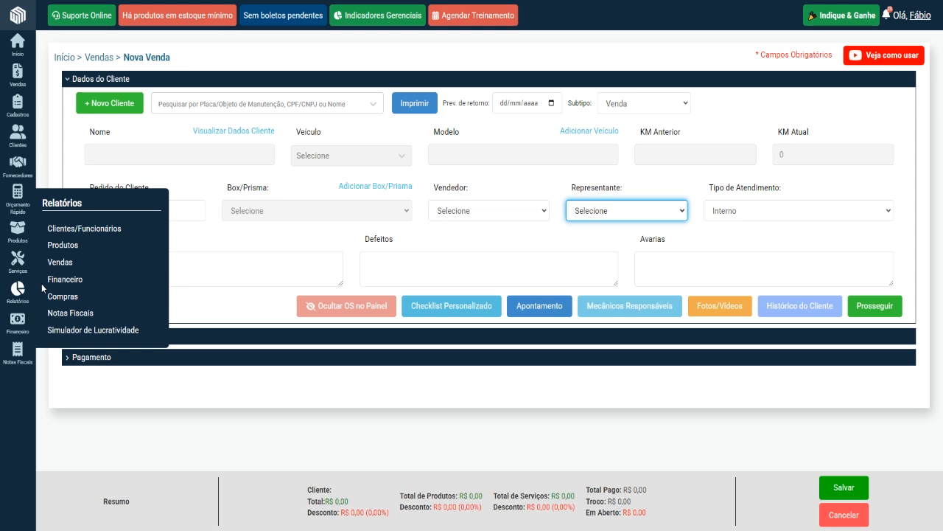
mouse_move(110, 265)
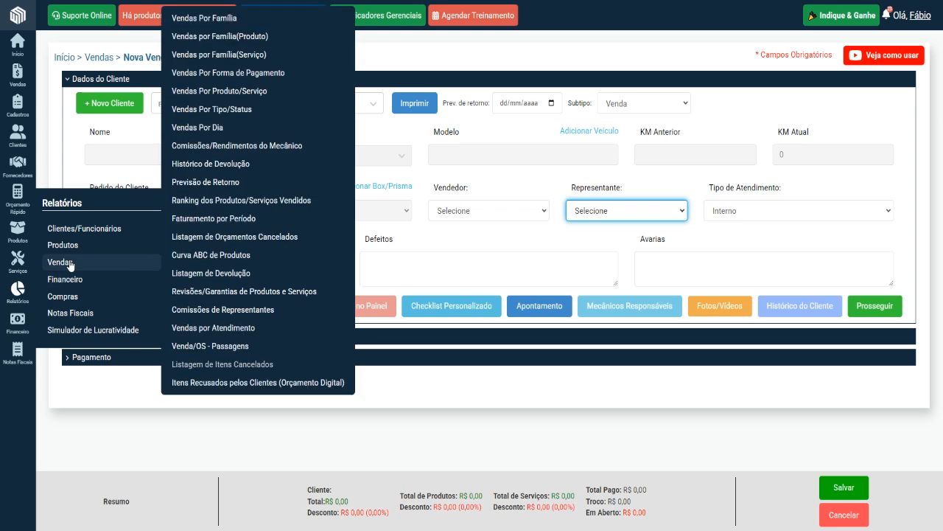
click(241, 310)
click(171, 98)
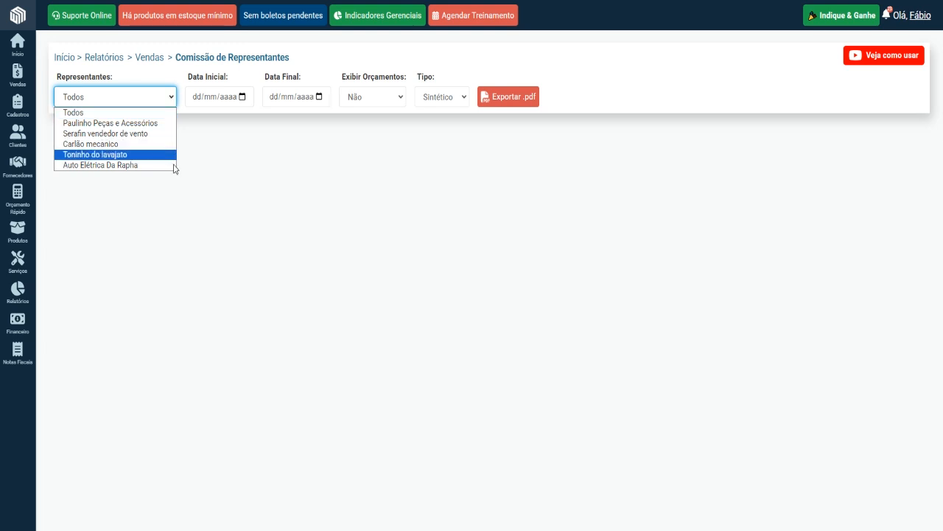
click(166, 113)
- Set the commission report's Data Inicial to 02/12/2024 and its Data Final to 23/02/2025
click(242, 97)
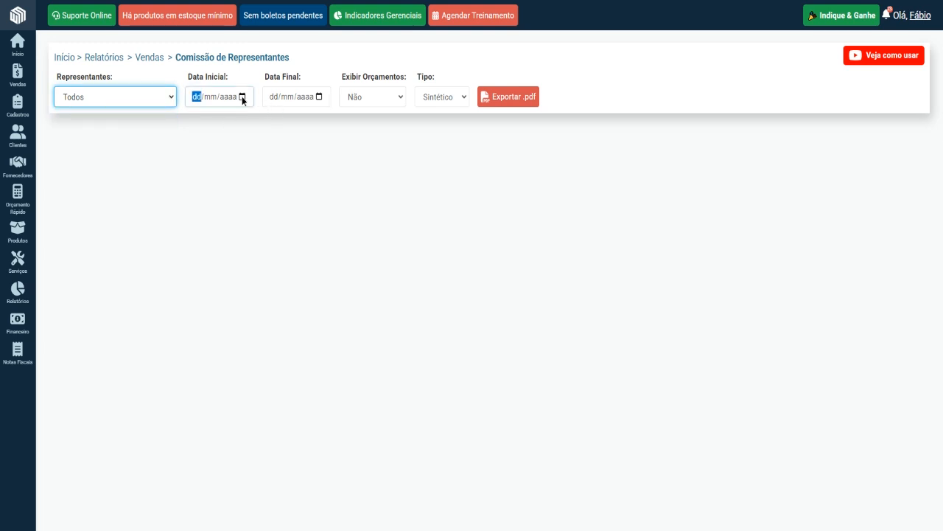
click(271, 120)
click(271, 121)
click(271, 121)
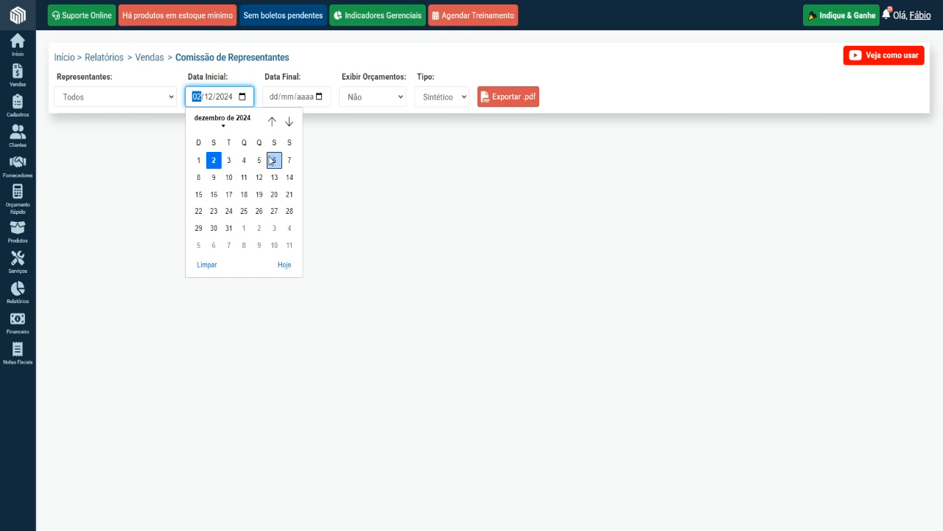
click(214, 161)
click(322, 97)
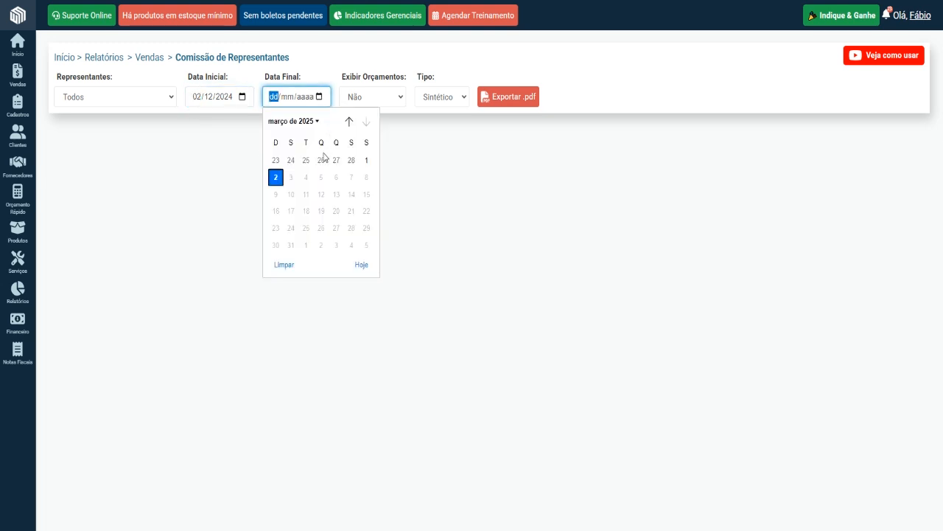
click(275, 160)
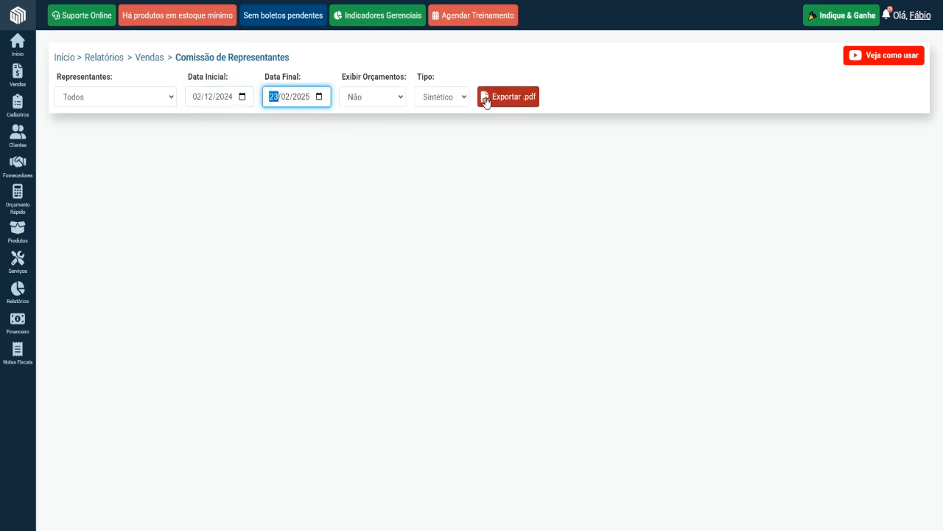
- Examine the commission report's Exibir Orçamentos, Tipo and Representantes options
click(382, 104)
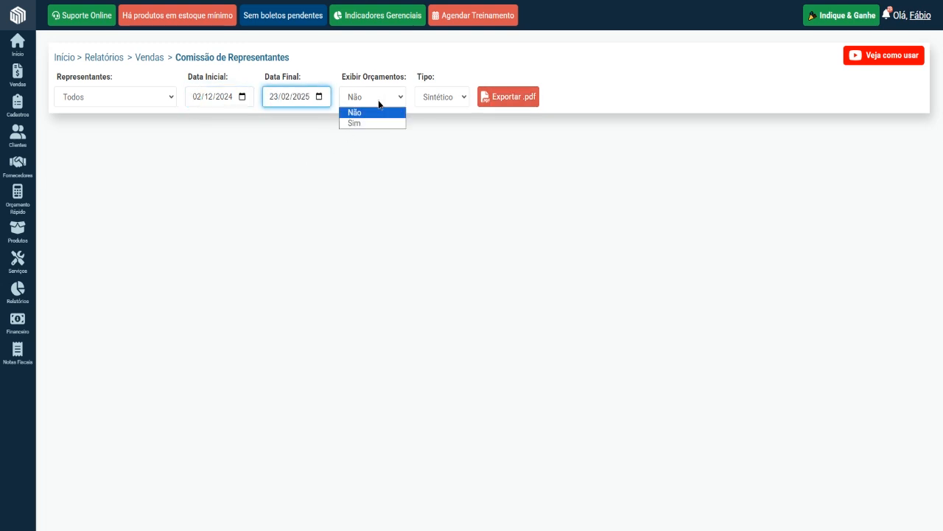
click(432, 141)
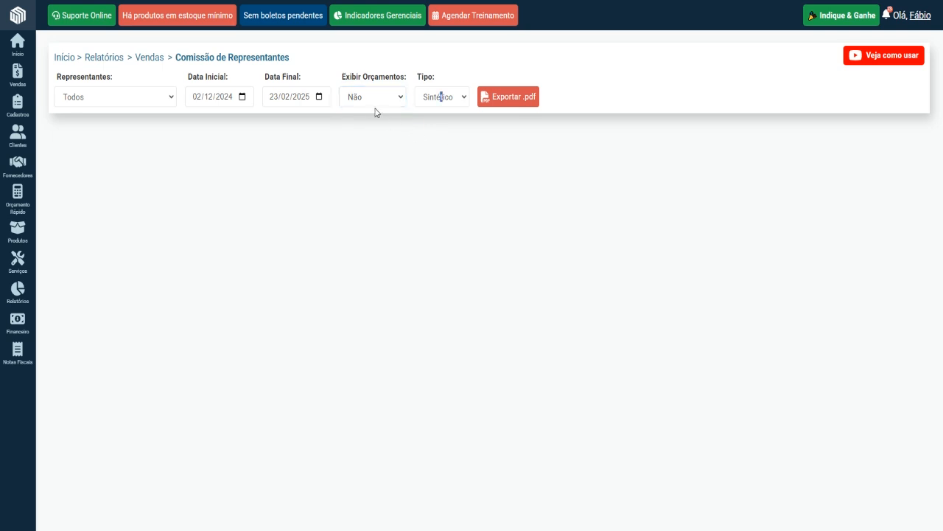
click(377, 105)
click(464, 143)
click(452, 99)
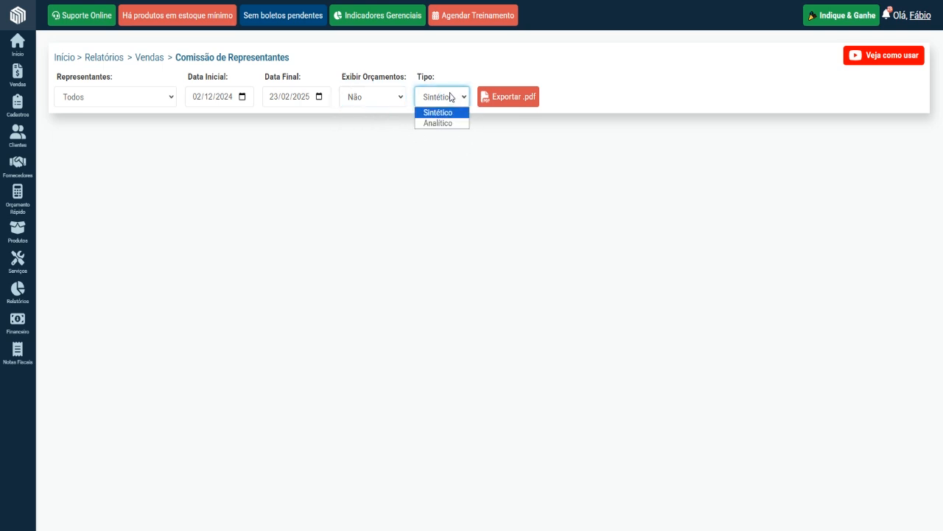
click(493, 72)
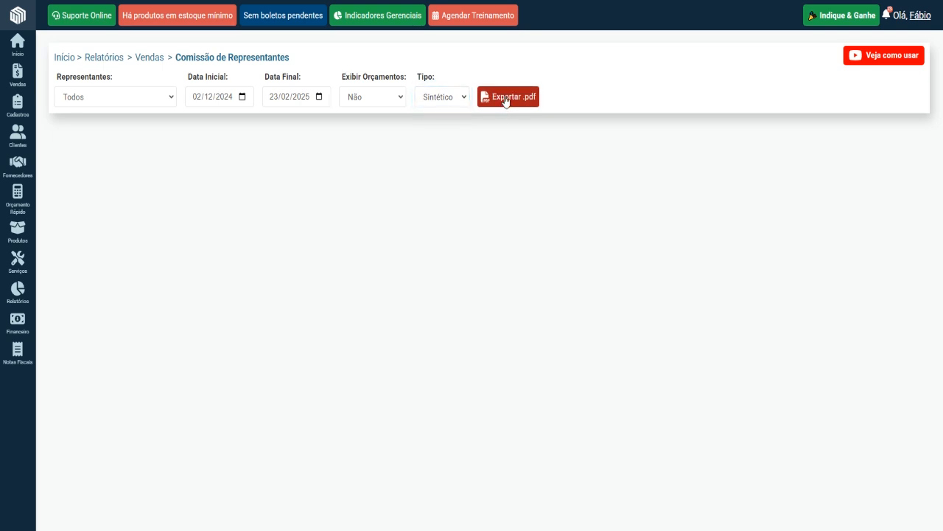
click(155, 101)
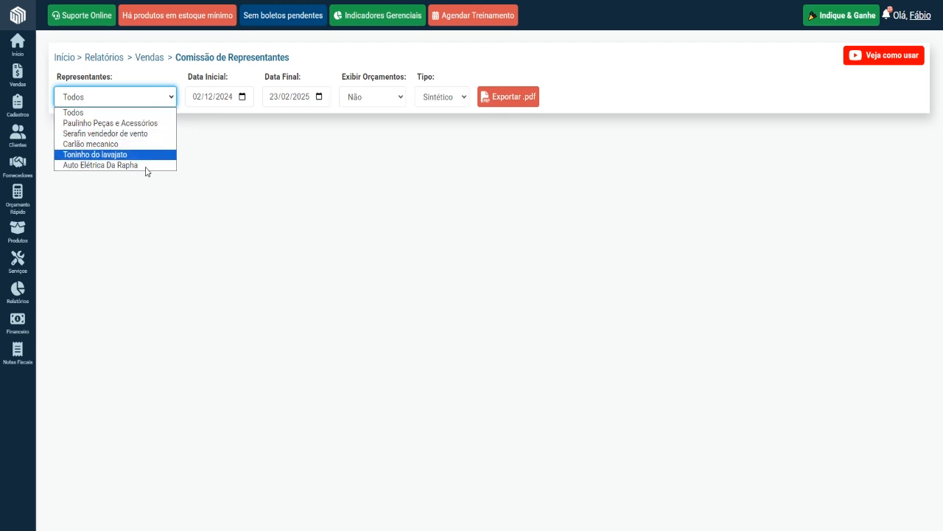
click(198, 239)
click(198, 240)
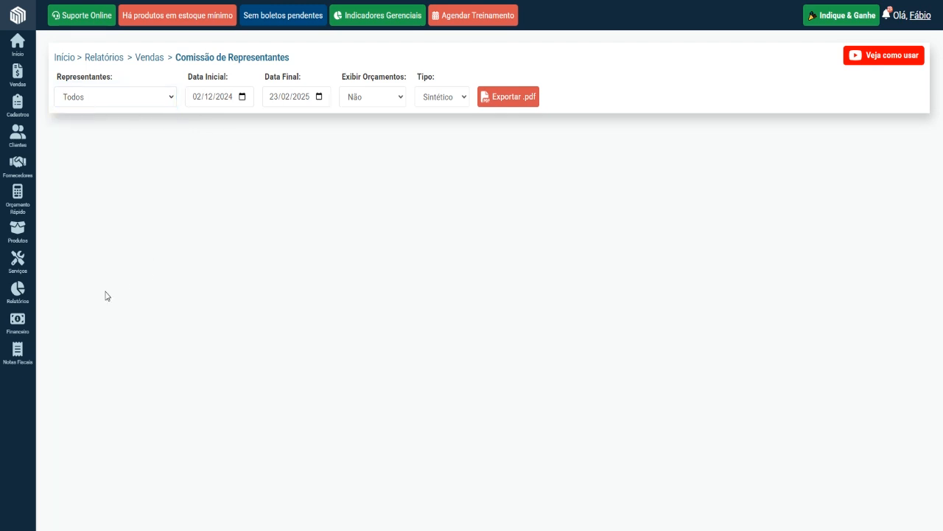
- Open the sales report Vendas por Atendimento and view its Tipo de Data options
mouse_move(8, 297)
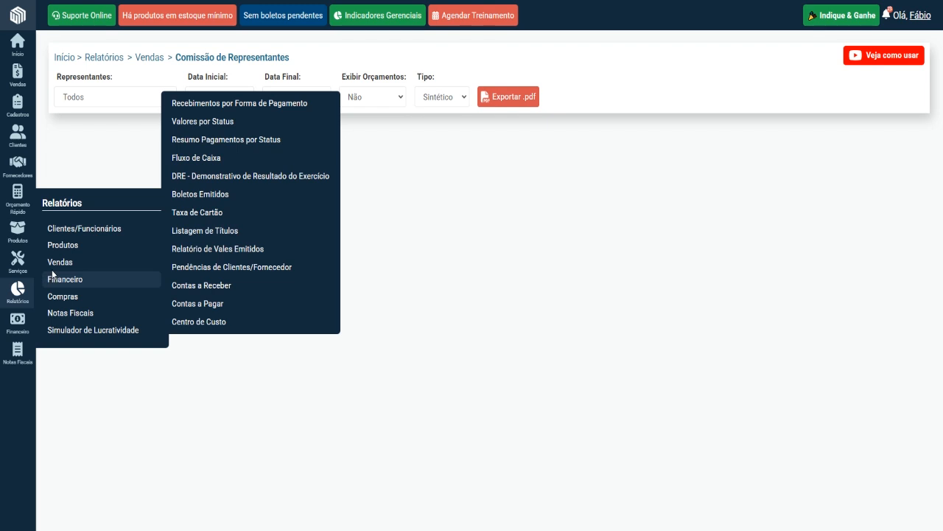
mouse_move(87, 267)
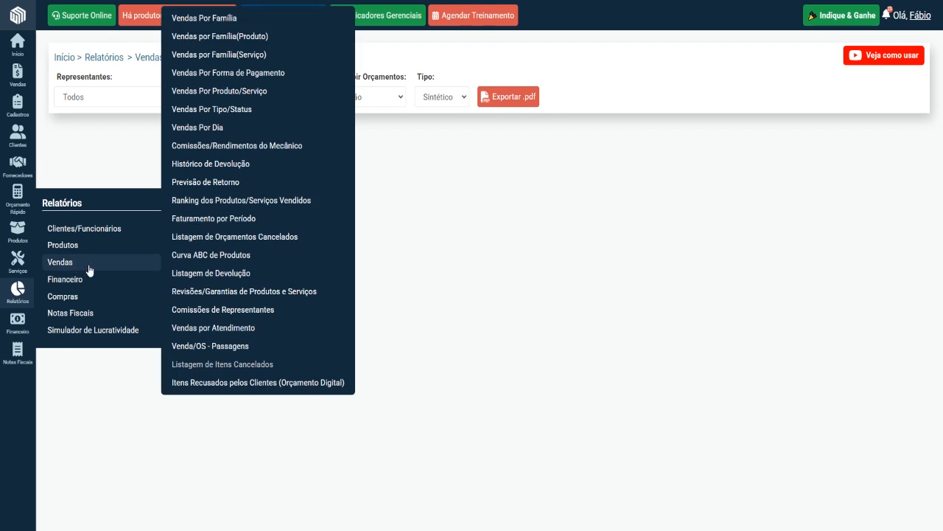
click(262, 331)
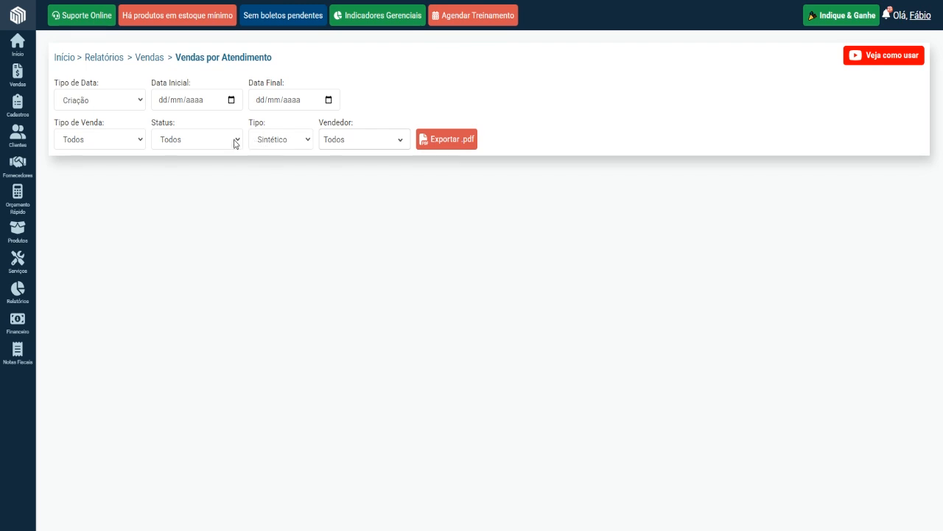
click(133, 107)
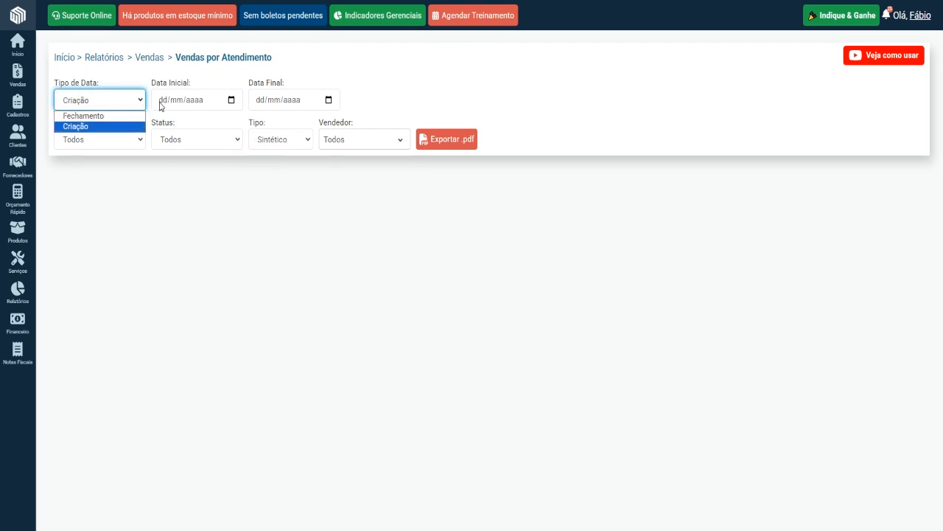
- Set the Vendas por Atendimento period from 01/02/2025 to 28/02/2025 and export the Sintético report as PDF
click(198, 104)
click(232, 100)
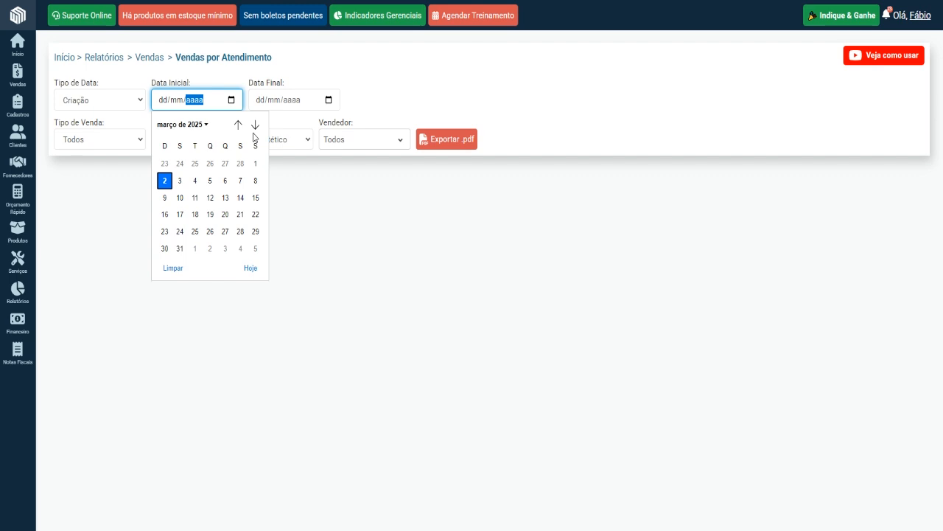
click(237, 124)
click(255, 163)
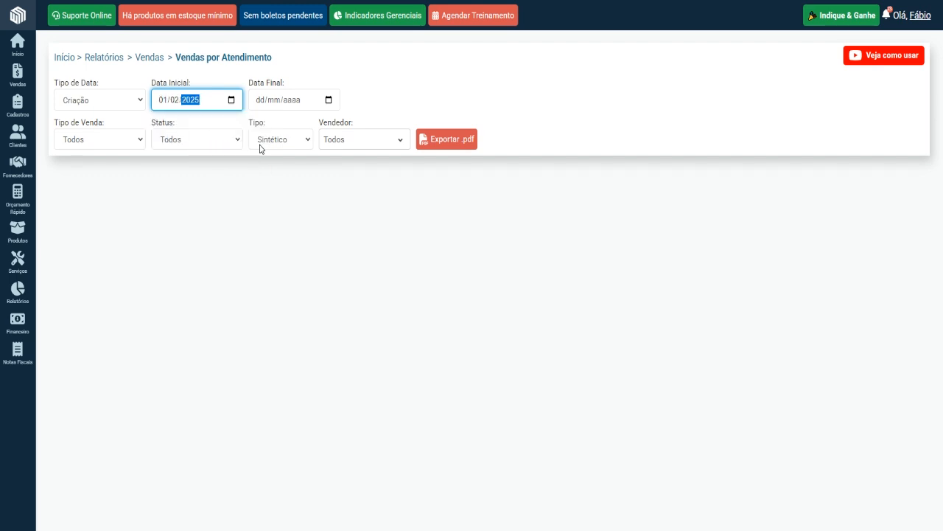
click(329, 100)
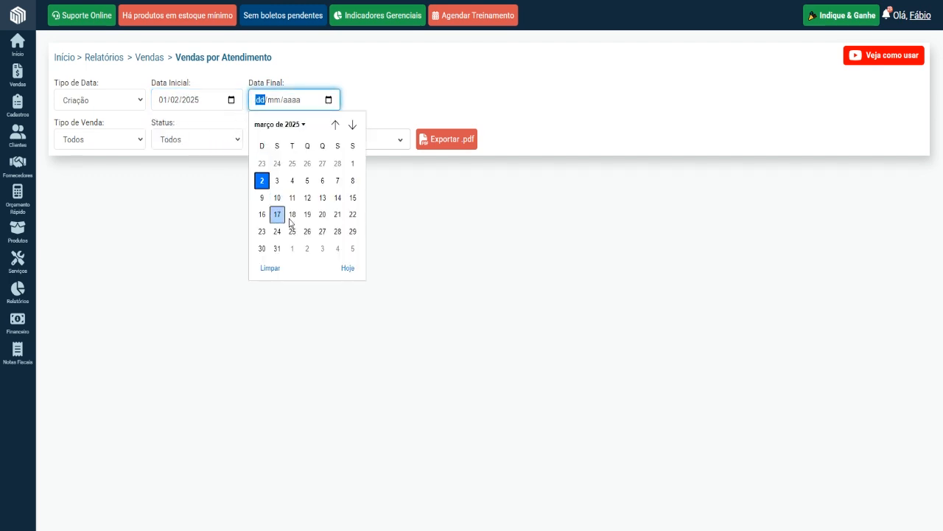
click(337, 163)
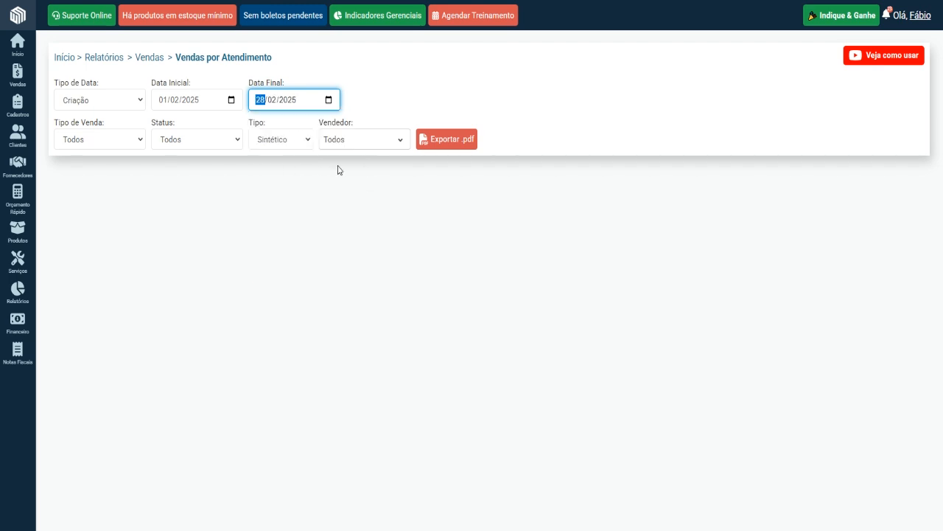
click(436, 143)
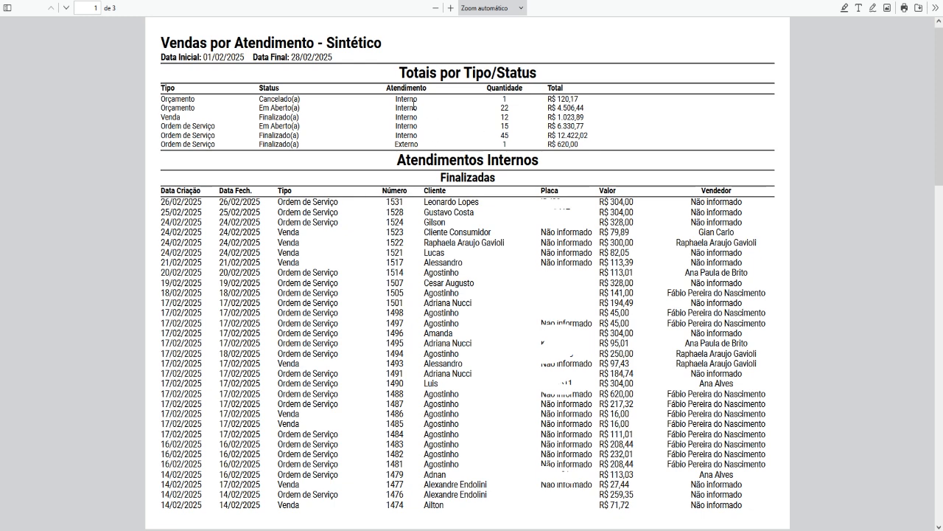
- Examine the Interno and Externo rows and their totals under Totais por Tipo/Status in the exported report
double_click(399, 99)
mouse_move(394, 146)
mouse_down()
mouse_move(424, 146)
mouse_move(394, 146)
mouse_up()
click(423, 146)
click(567, 145)
drag(558, 144, 583, 150)
click(501, 139)
drag(557, 136, 575, 145)
click(564, 145)
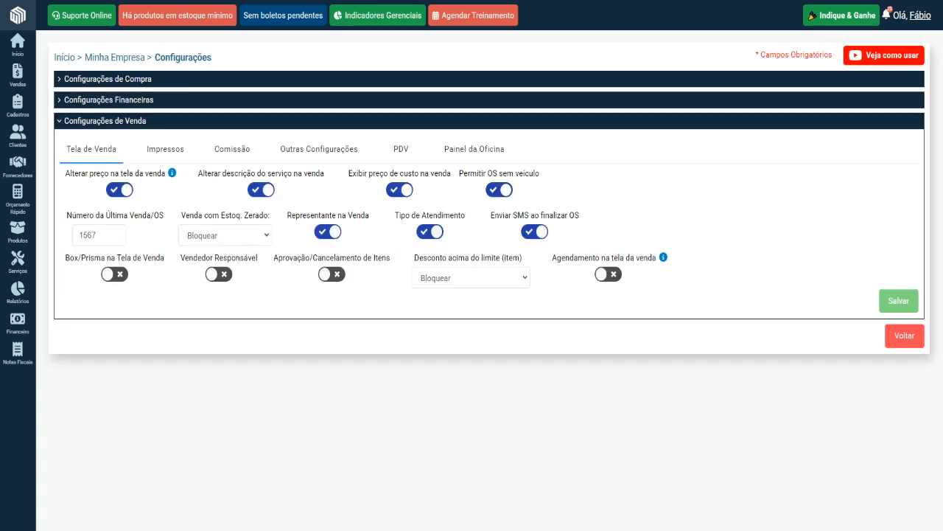
- Switch Representante na Venda, Tipo de Atendimento and Enviar SMS ao finalizar OS off and back on
click(326, 236)
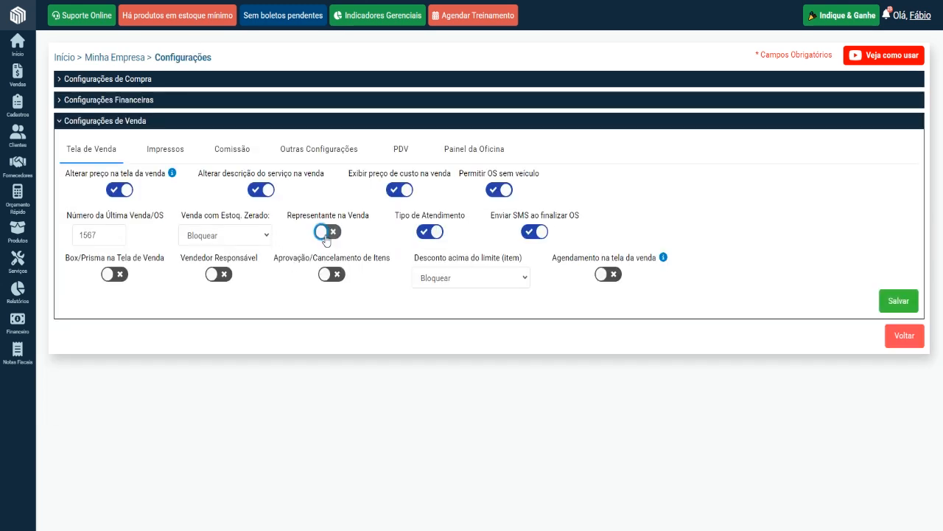
click(326, 236)
click(425, 235)
click(425, 234)
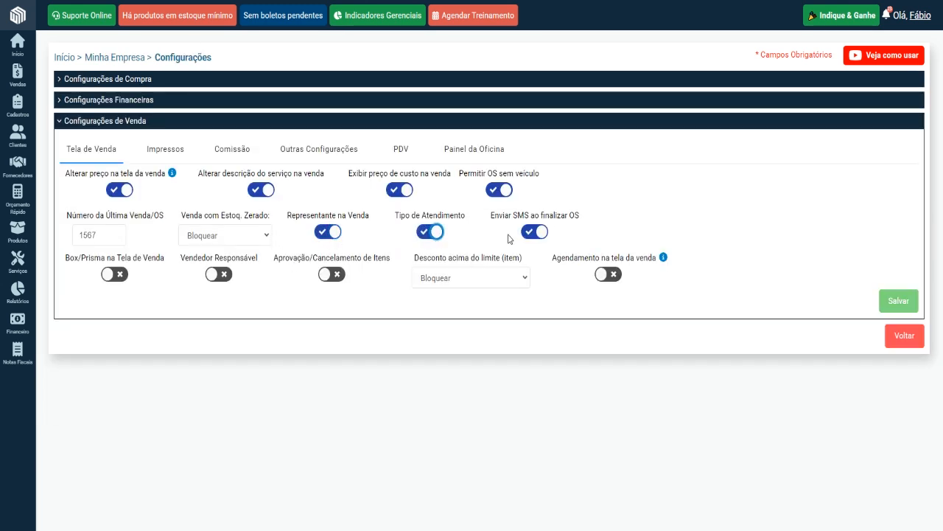
click(527, 236)
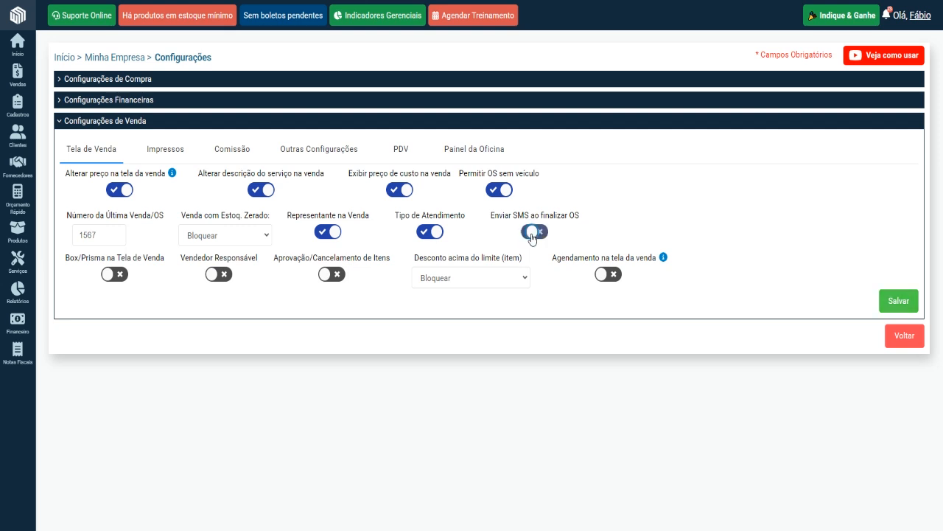
click(525, 234)
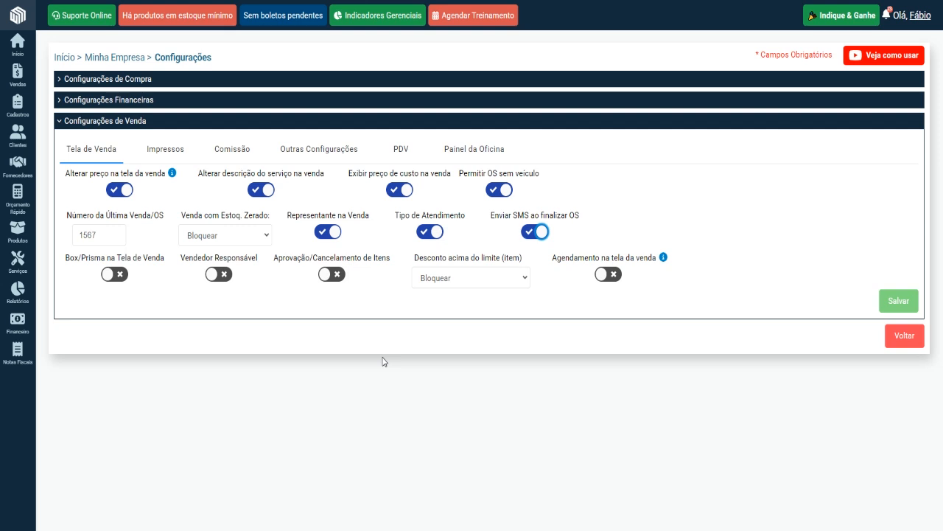
click(532, 233)
click(533, 234)
click(530, 234)
click(530, 235)
- Enable Box/Prisma na Tela de Venda, Vendedor Responsável, Aprovação/Cancelamento de Itens and Agendamento na tela da venda
click(509, 278)
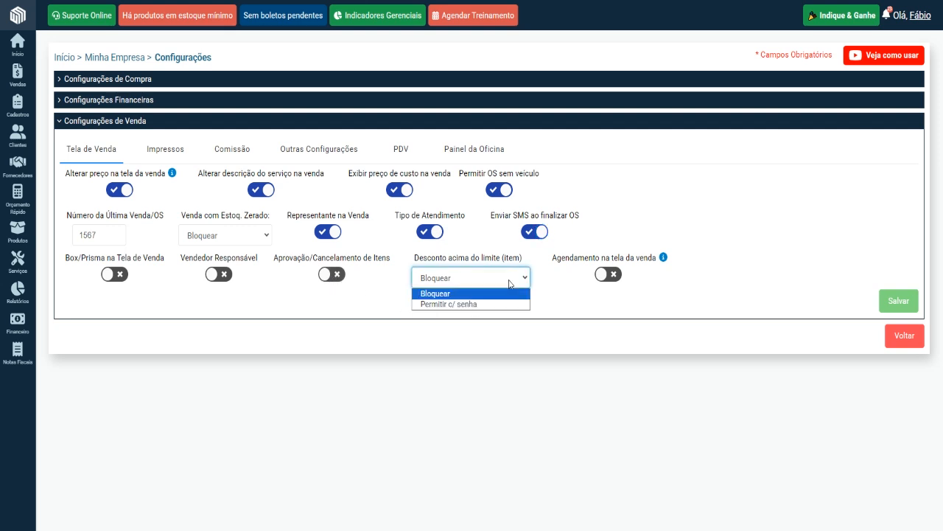
click(571, 286)
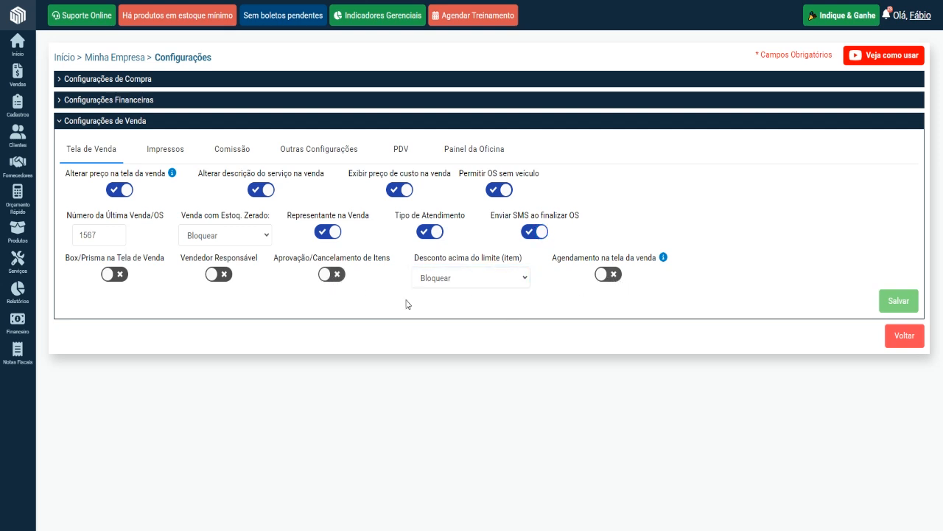
click(116, 274)
click(215, 274)
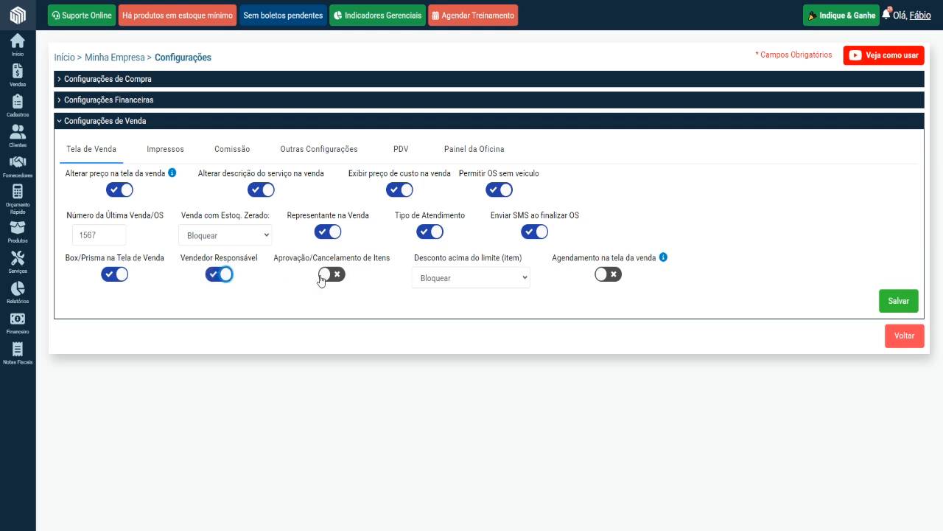
click(327, 275)
click(524, 279)
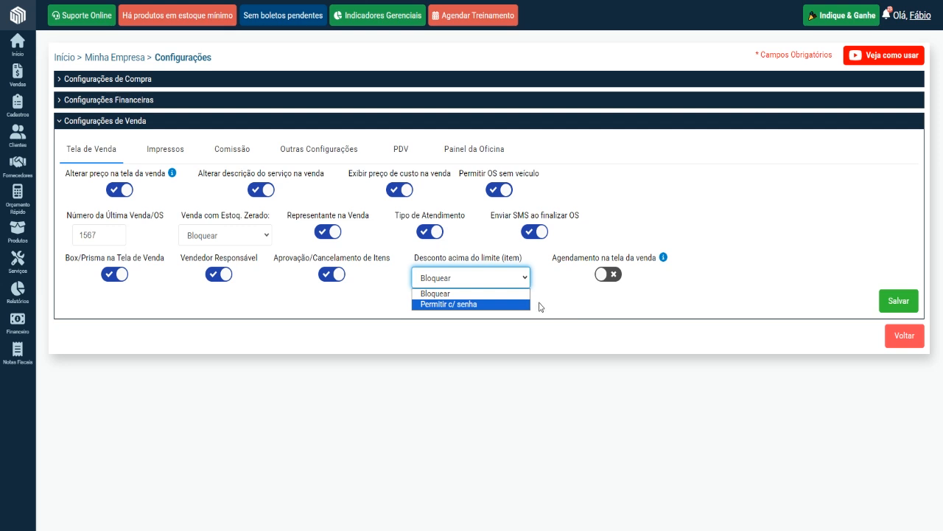
click(599, 295)
click(608, 278)
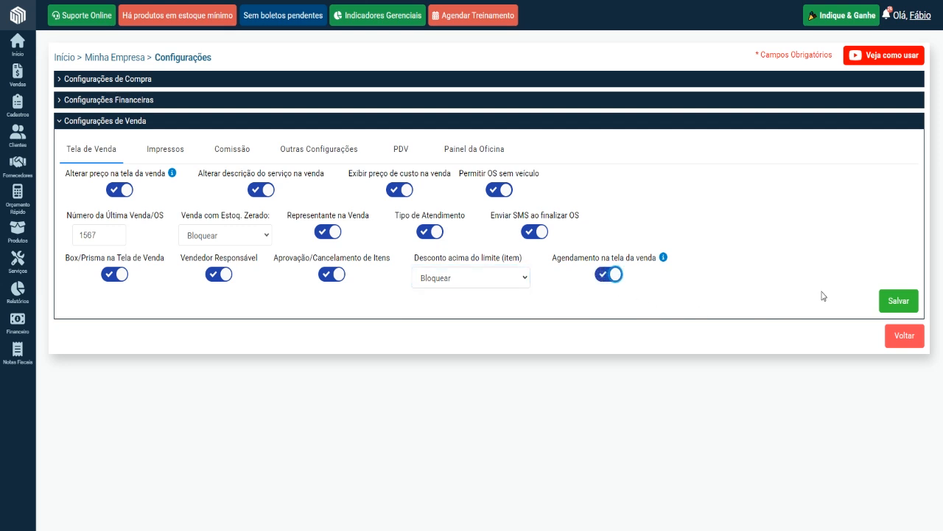
- Review the Desconto acima do limite (item) options, keep Bloquear, and save the Tela de Venda settings
click(518, 282)
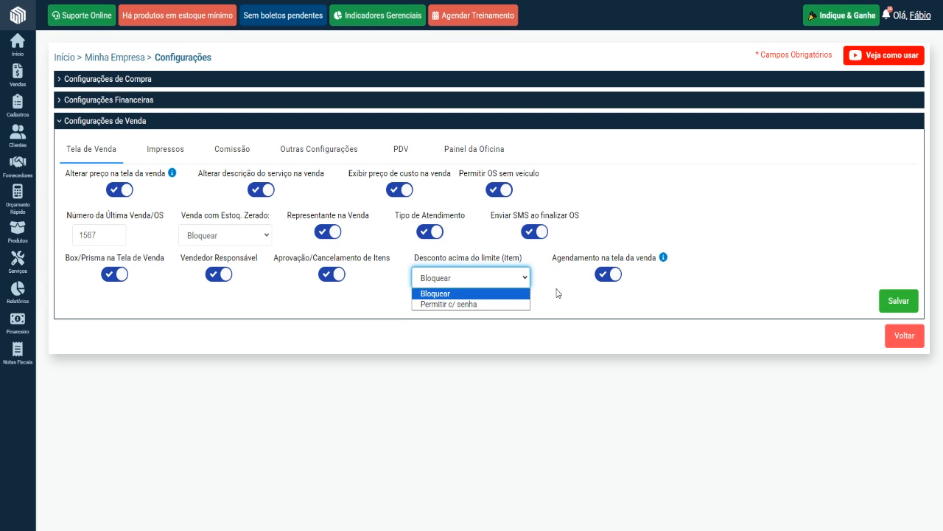
click(558, 295)
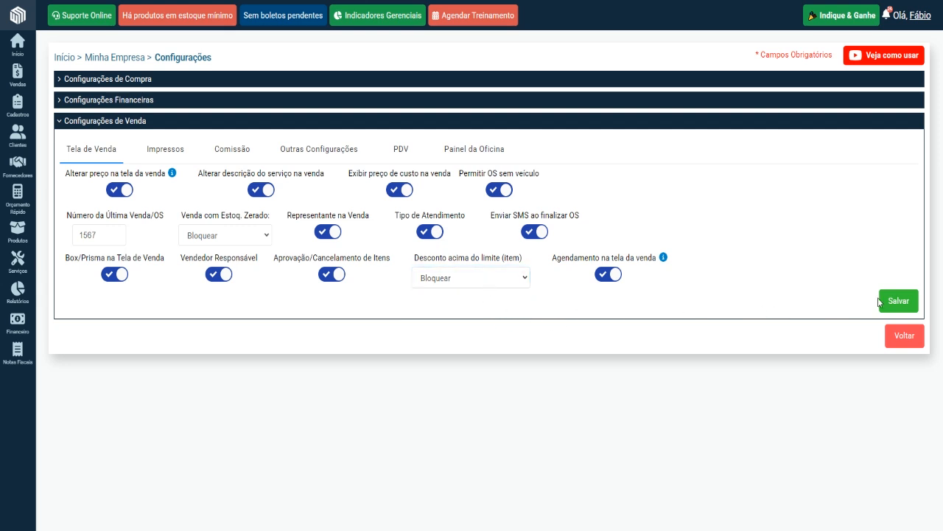
click(902, 301)
click(603, 279)
click(603, 278)
- Go to the new sale and view the choices available for Box/Prisma in the customer data
mouse_move(17, 73)
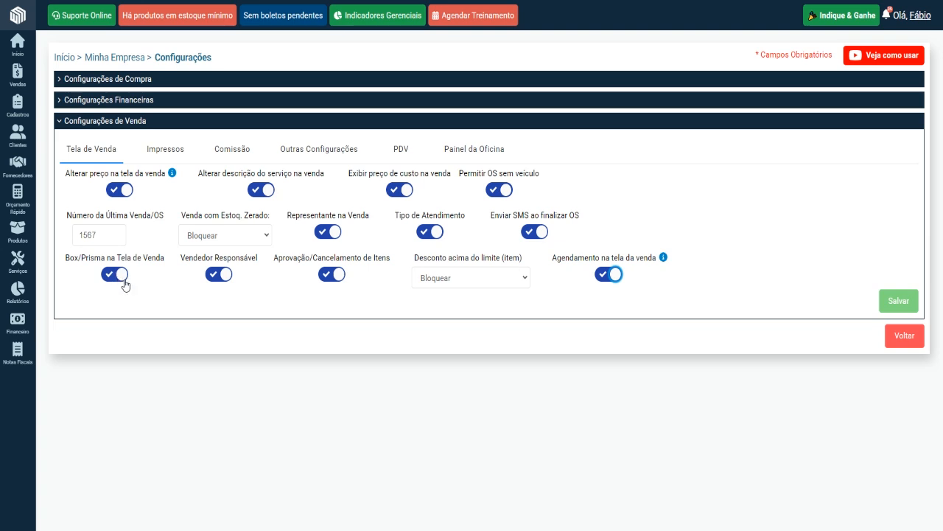
click(99, 1)
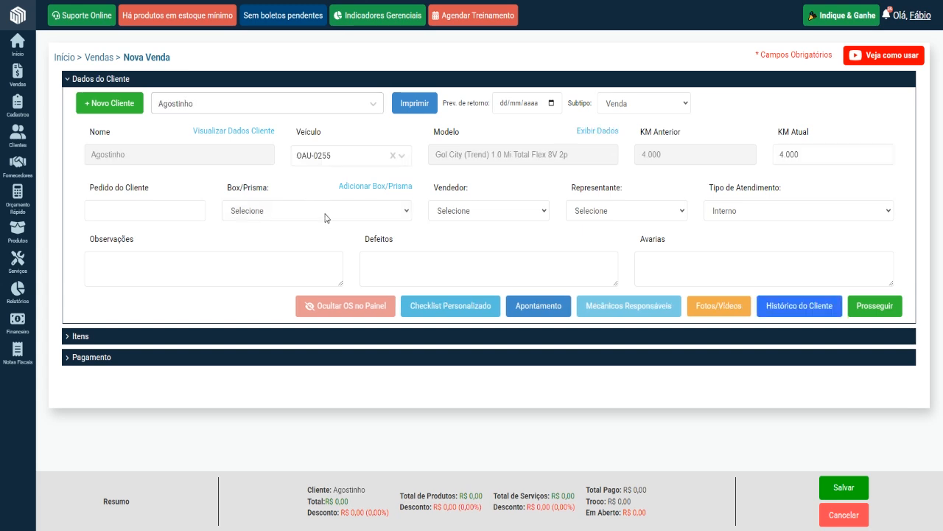
click(326, 213)
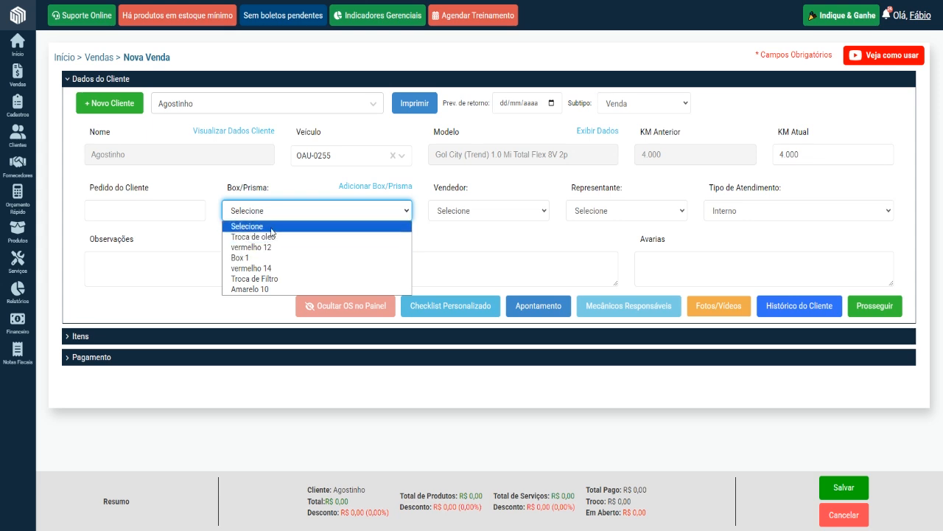
click(288, 195)
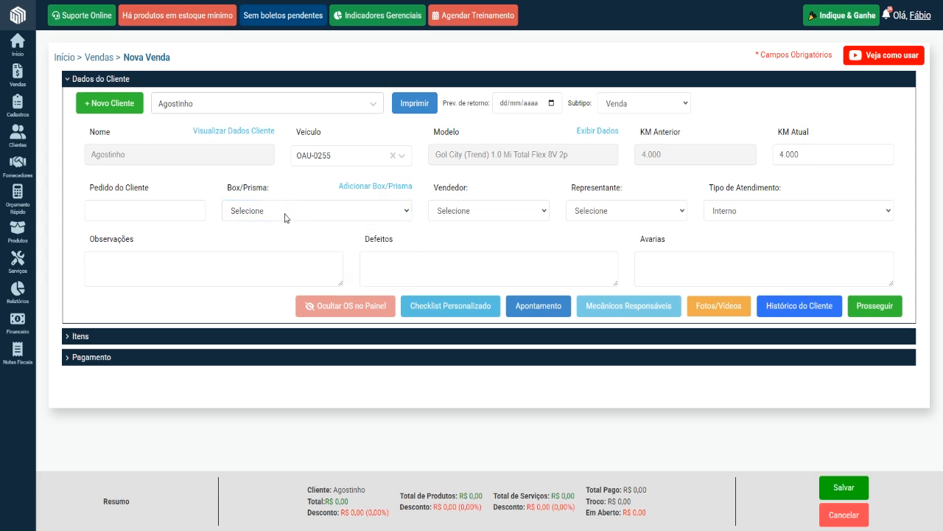
- Start adding items to the sale and set the search type to Serviços
click(103, 79)
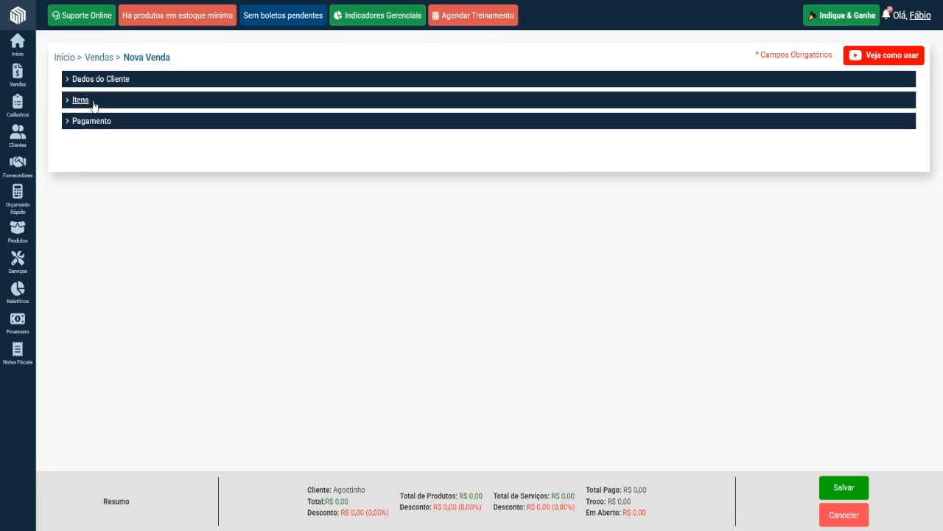
click(93, 101)
click(122, 140)
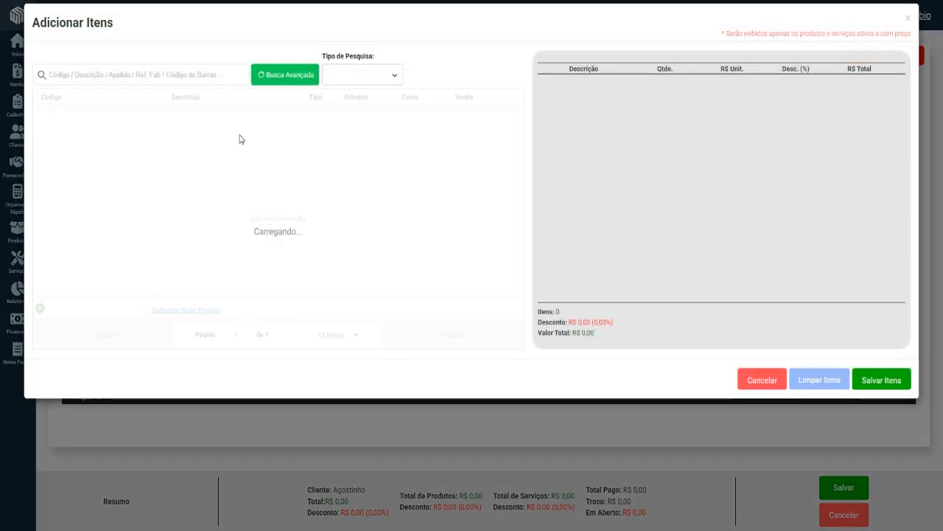
click(324, 81)
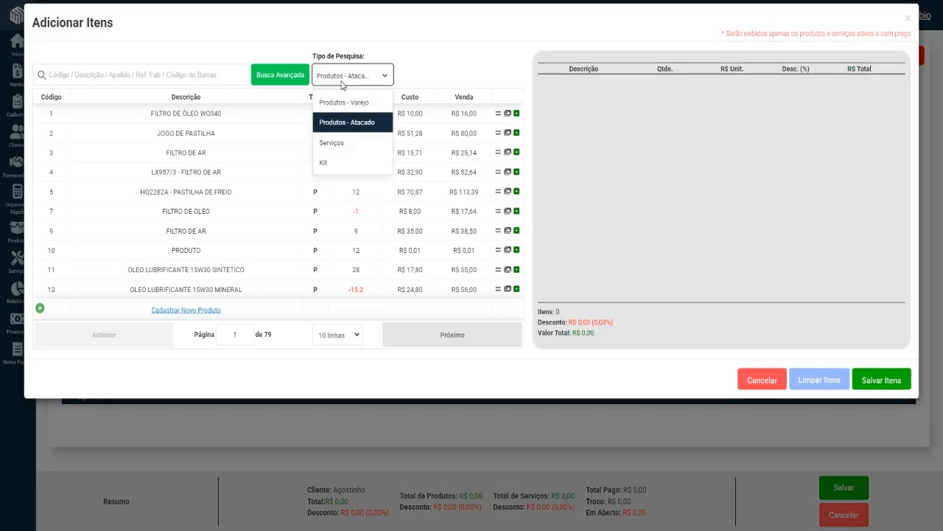
click(355, 140)
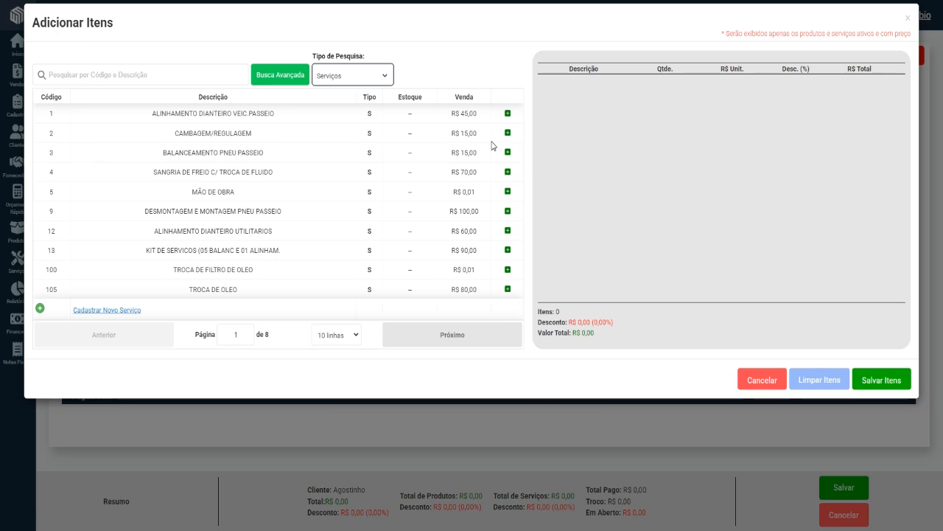
- Add the services with codes 4, 9 and 13 to the sale and save it with Salvar e Abrir Ordem de Serviço
click(508, 114)
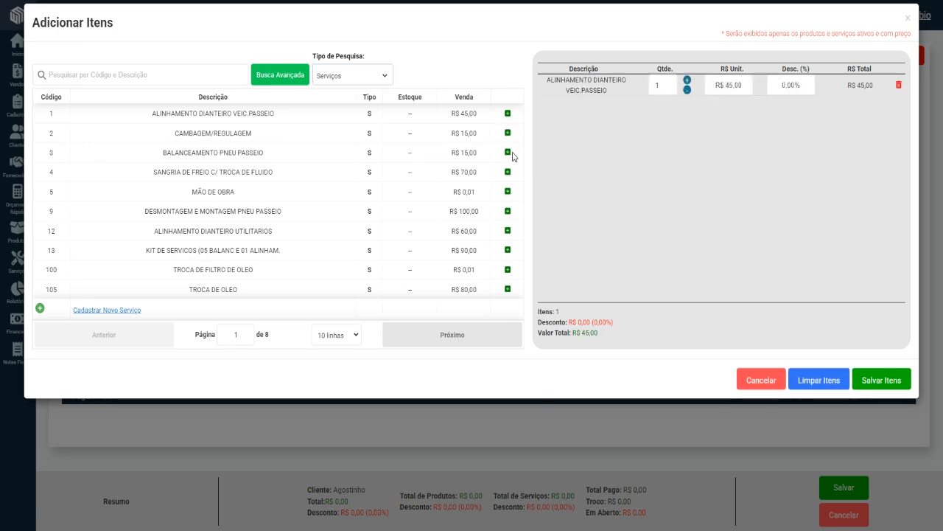
click(508, 172)
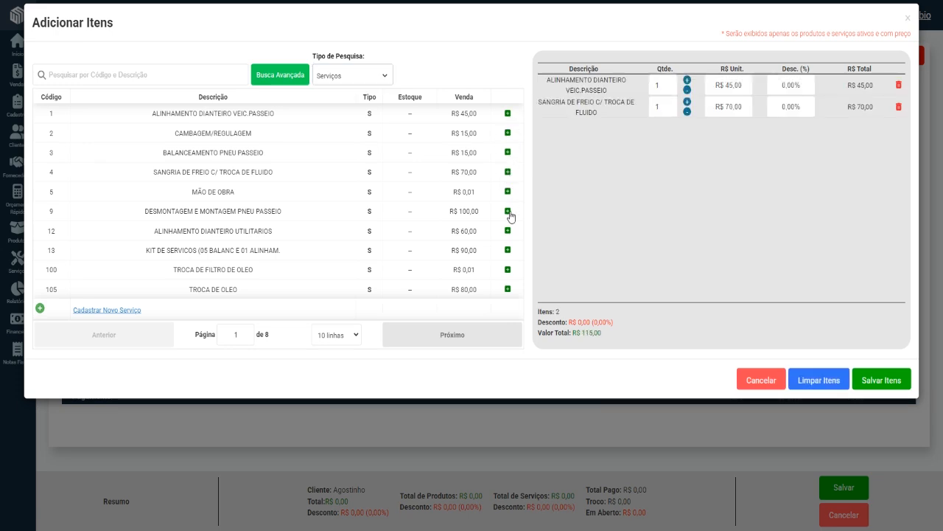
click(507, 212)
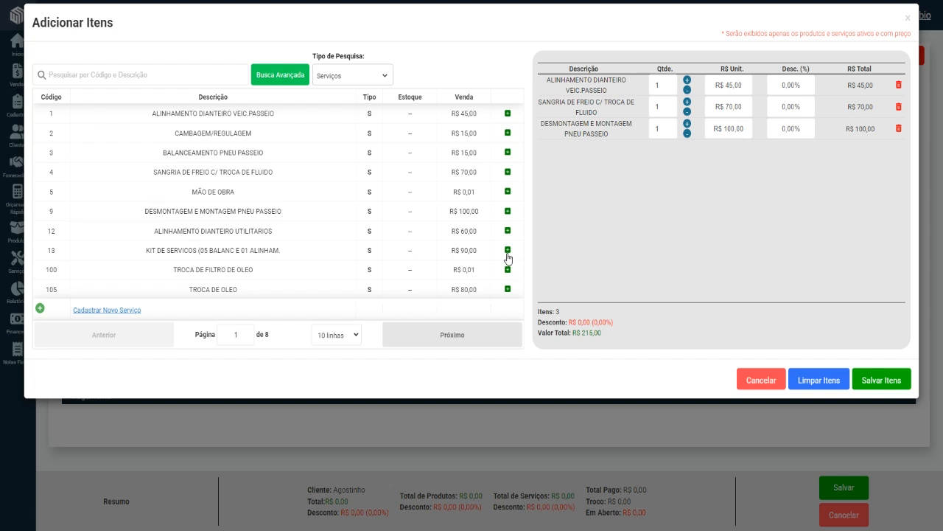
click(507, 250)
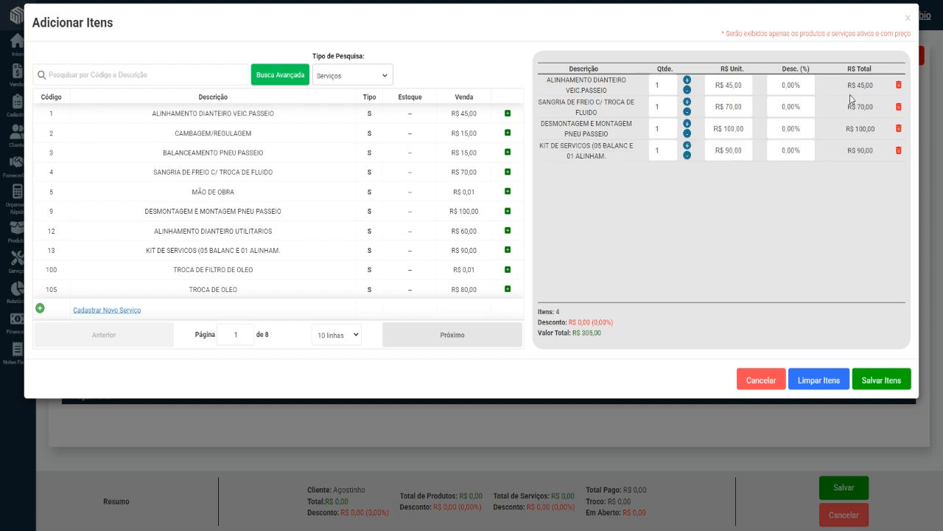
click(899, 86)
click(612, 109)
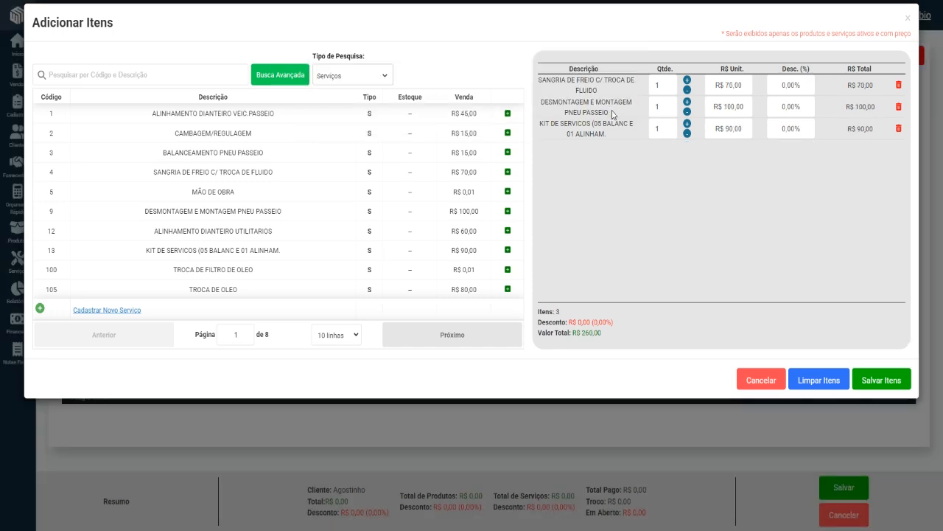
click(879, 381)
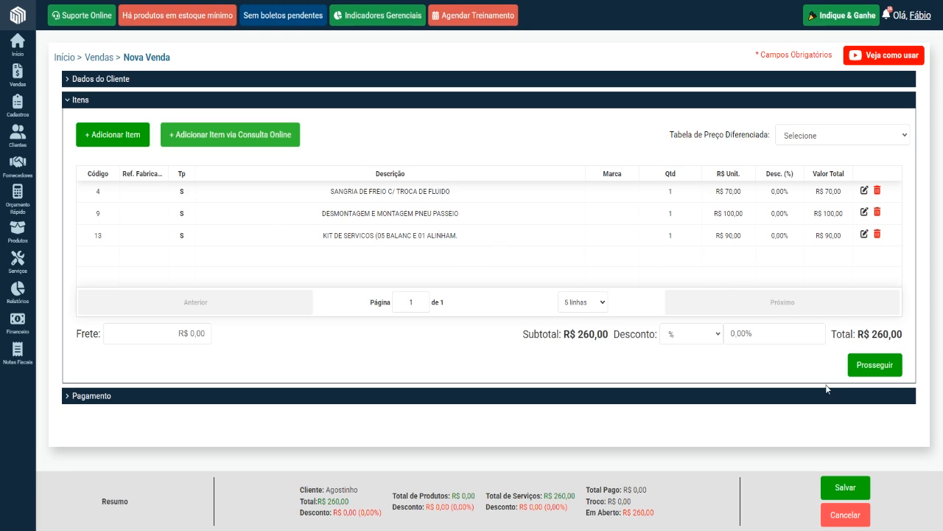
click(847, 488)
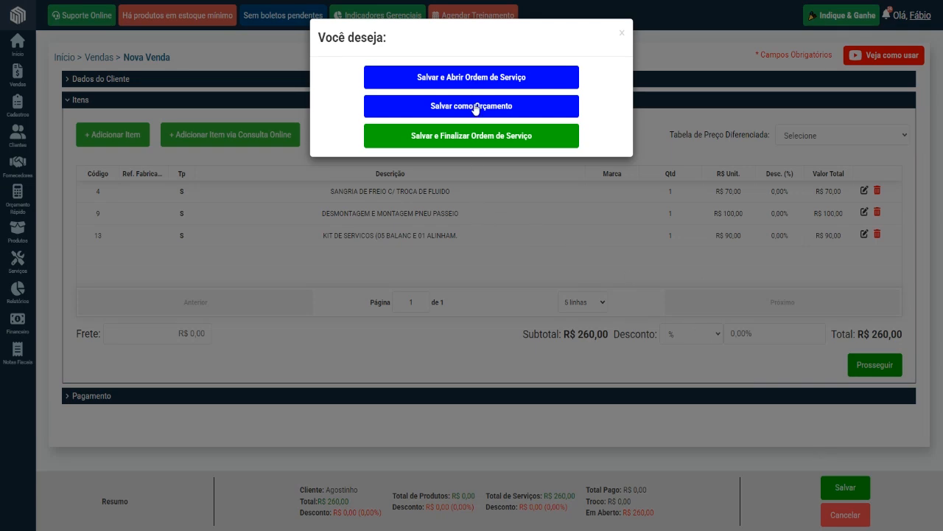
click(482, 79)
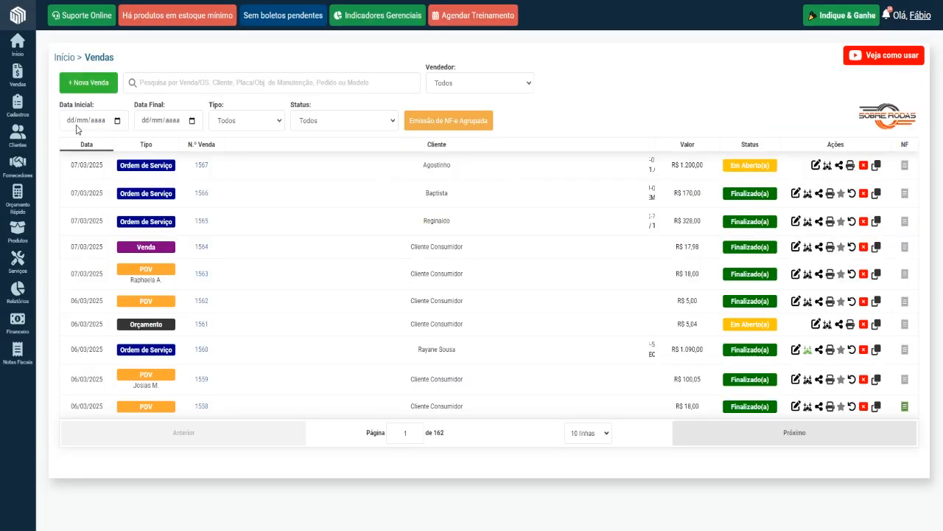
- Create a new appointment in the Agenda and link it to the newest open service order of R$ 260,00
mouse_move(28, 90)
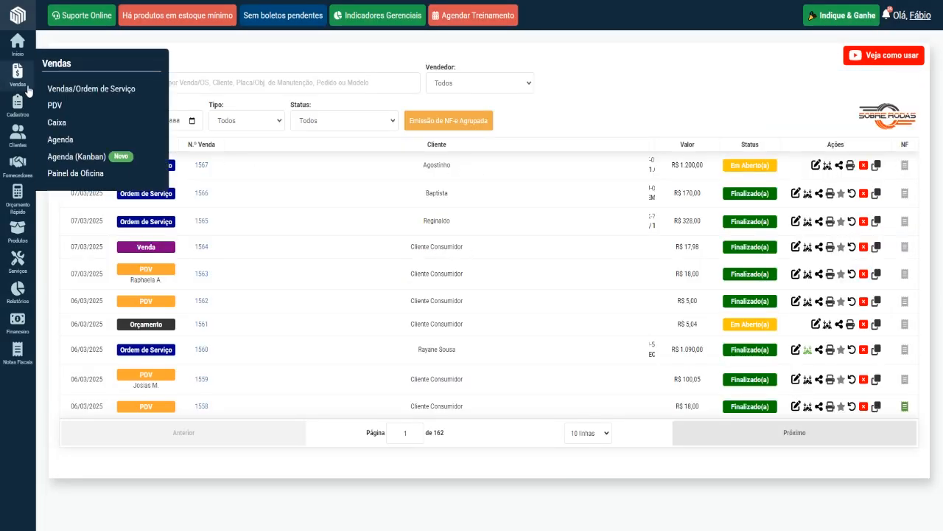
click(80, 142)
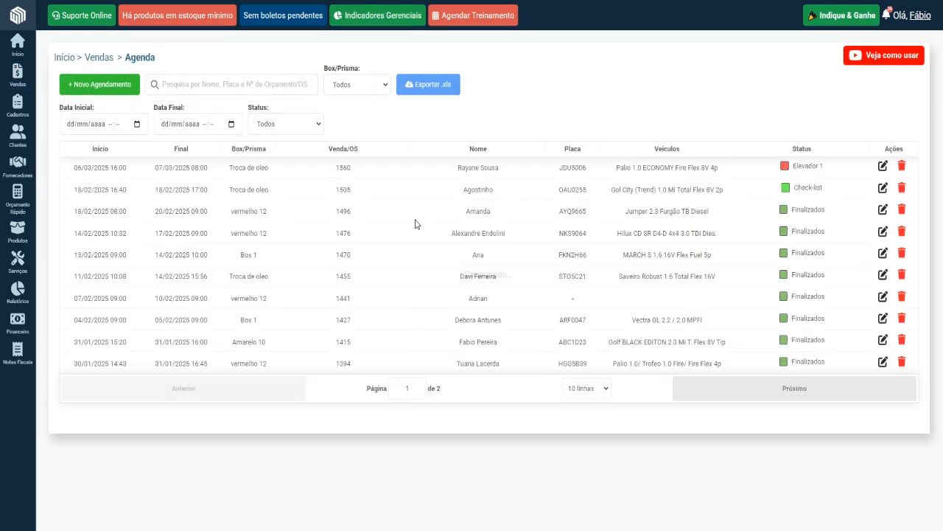
click(107, 87)
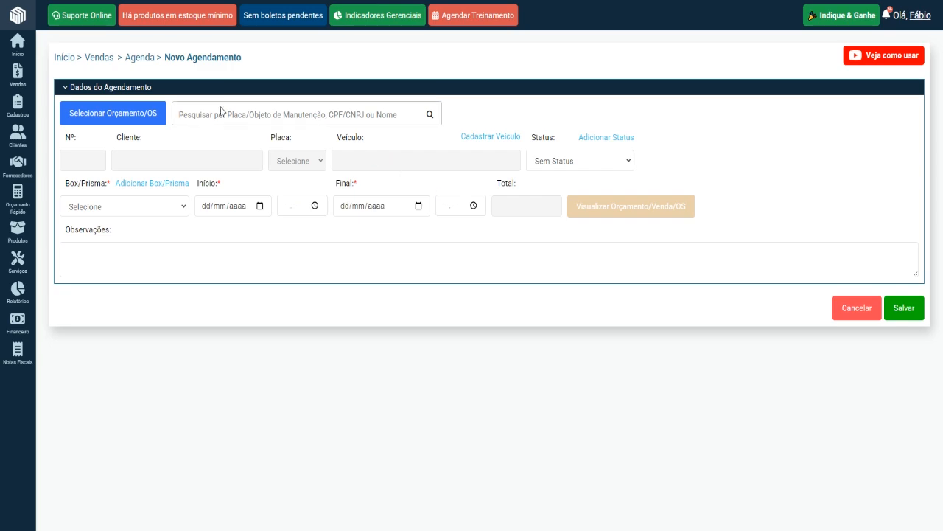
click(151, 119)
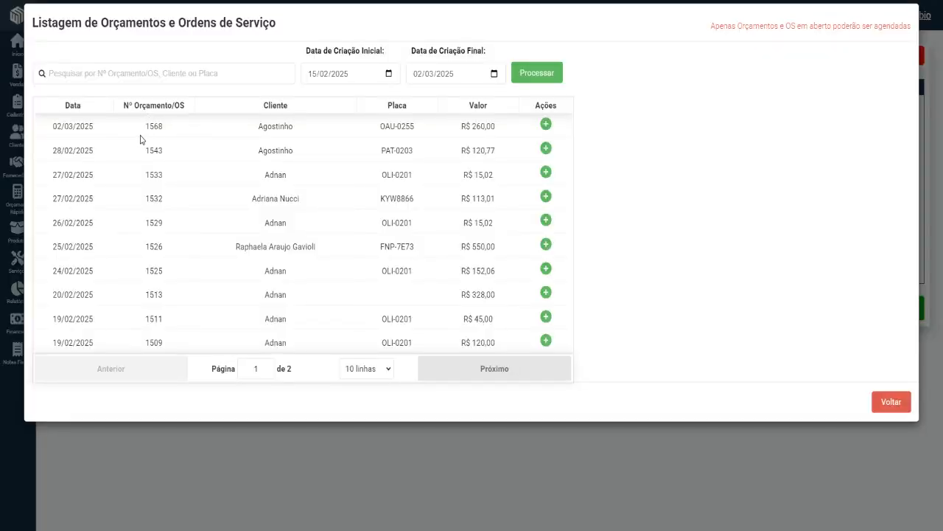
double_click(154, 129)
click(546, 123)
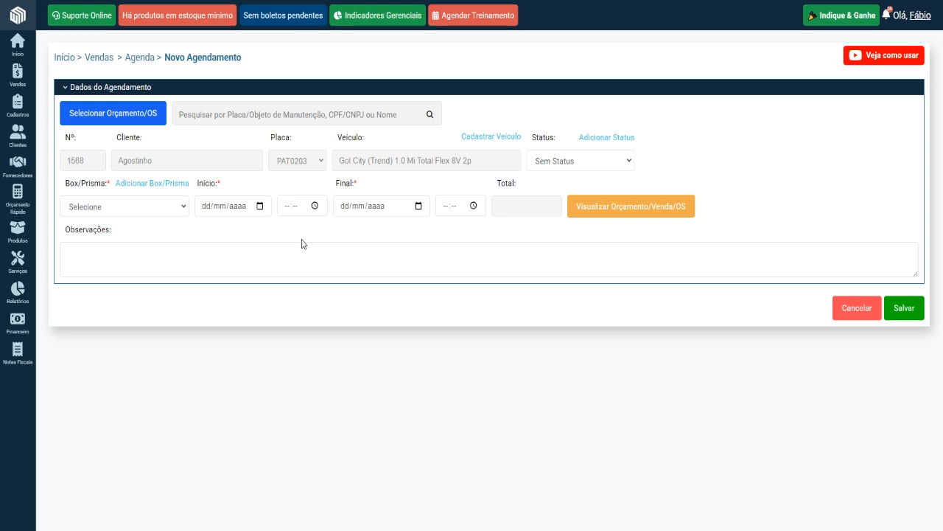
- Set the appointment's Box/Prisma to Amarelo 10 and its start to 02/03/2025 at 17:43
click(172, 210)
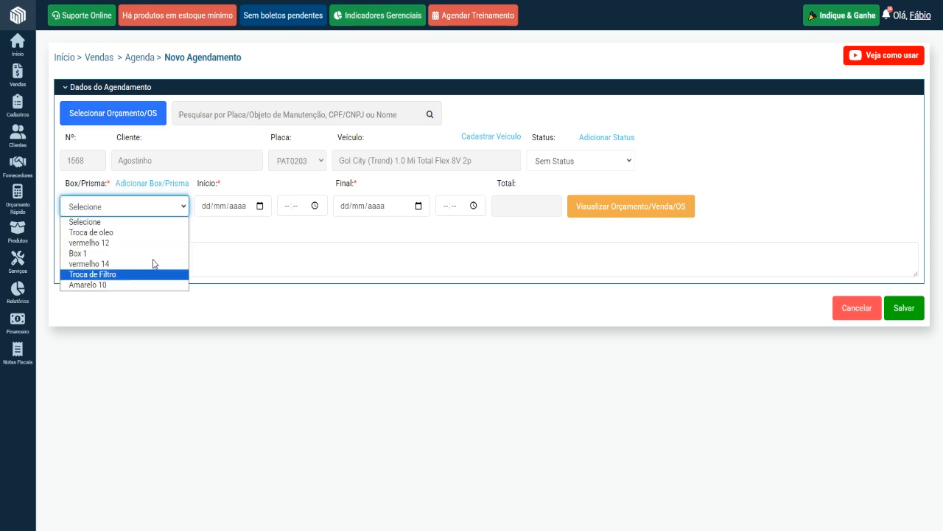
click(140, 285)
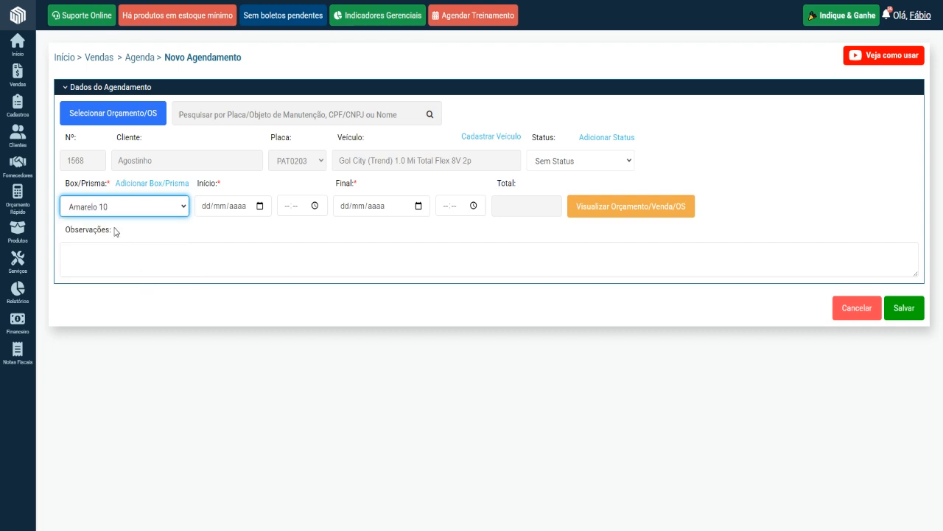
click(259, 206)
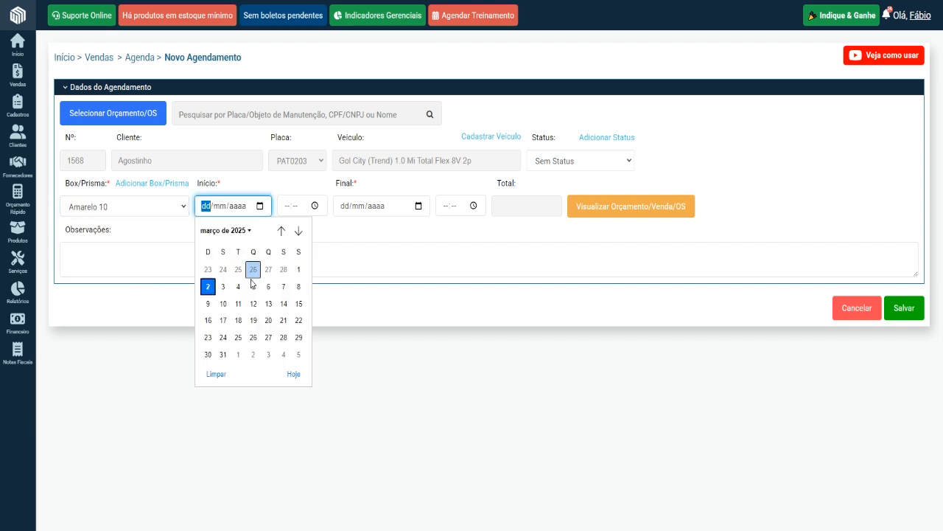
click(209, 287)
click(315, 206)
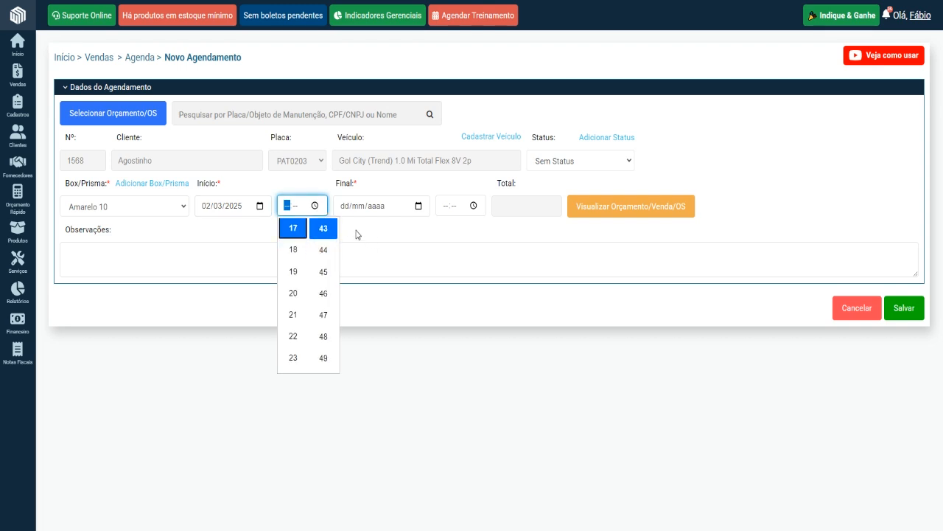
click(300, 231)
click(393, 230)
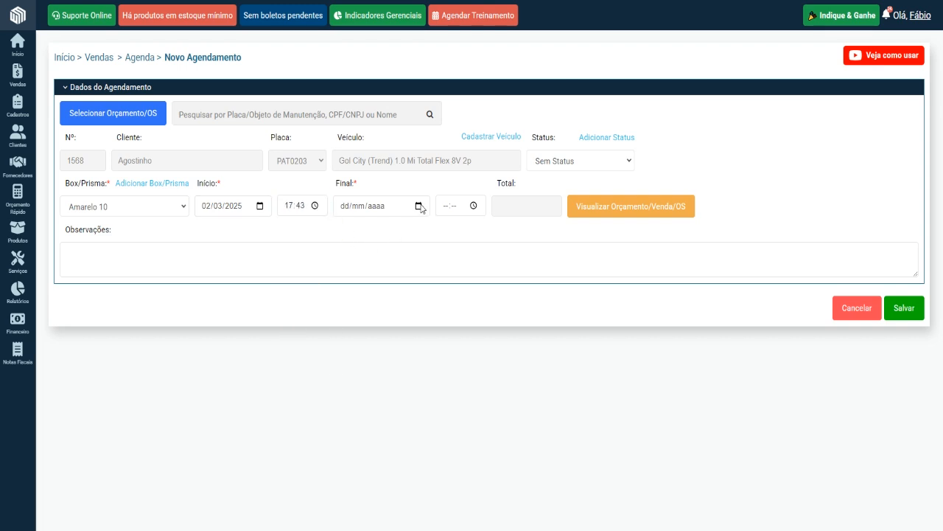
- Set the appointment's end to 02/03/2025 at 18:43 and save the appointment
click(419, 205)
click(345, 286)
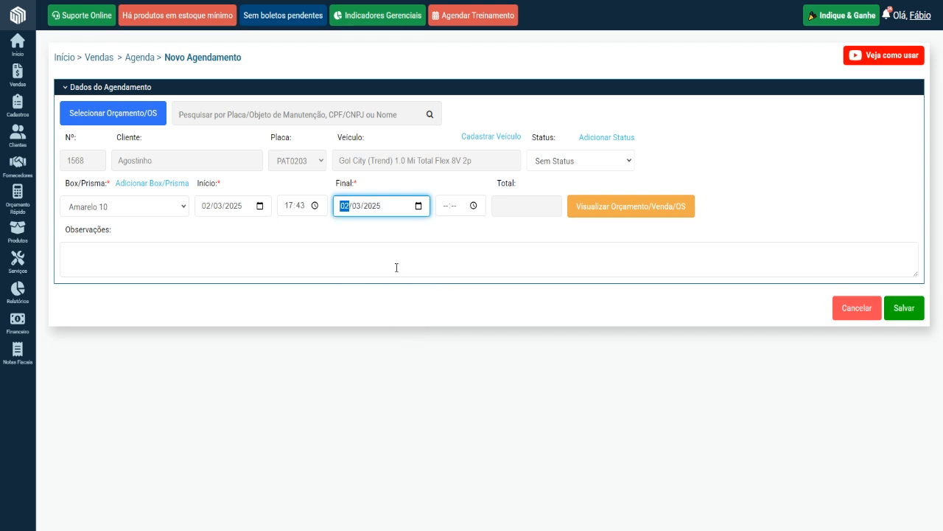
click(473, 206)
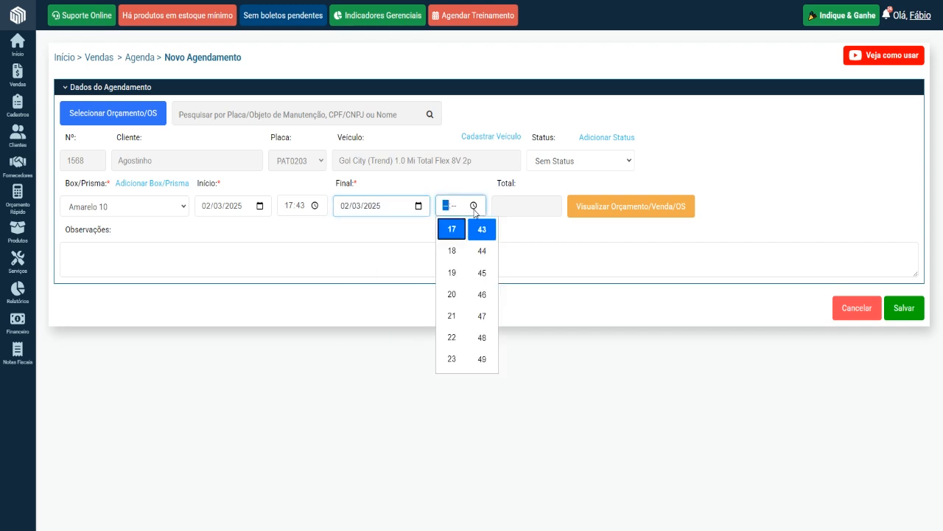
click(451, 251)
click(535, 237)
click(535, 237)
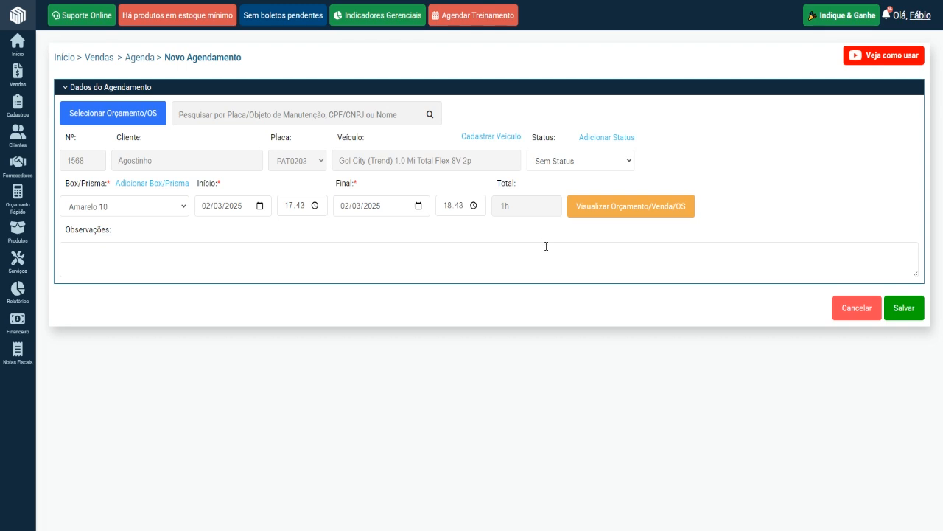
click(908, 313)
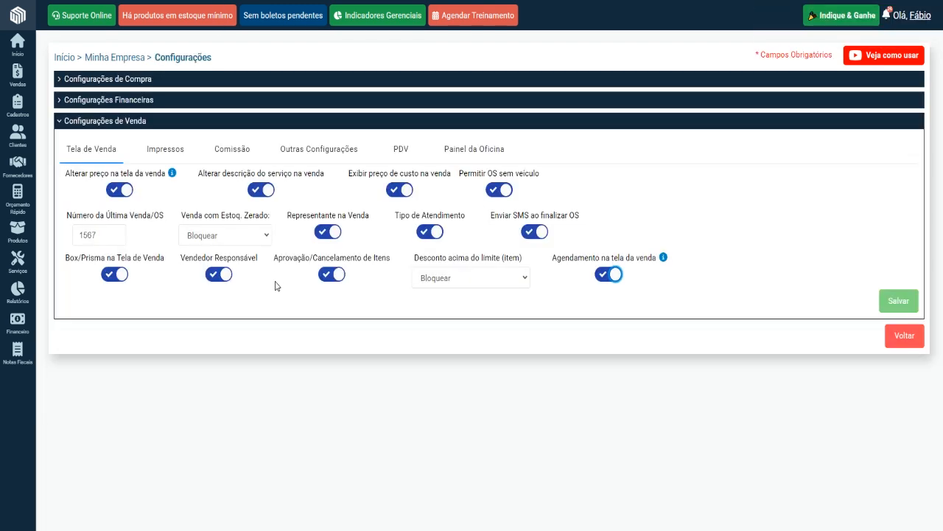
- Save the new sale with services 13, 4 and 9 as an Orçamento and highlight the scheduling question
click(115, 275)
click(115, 275)
mouse_move(32, 87)
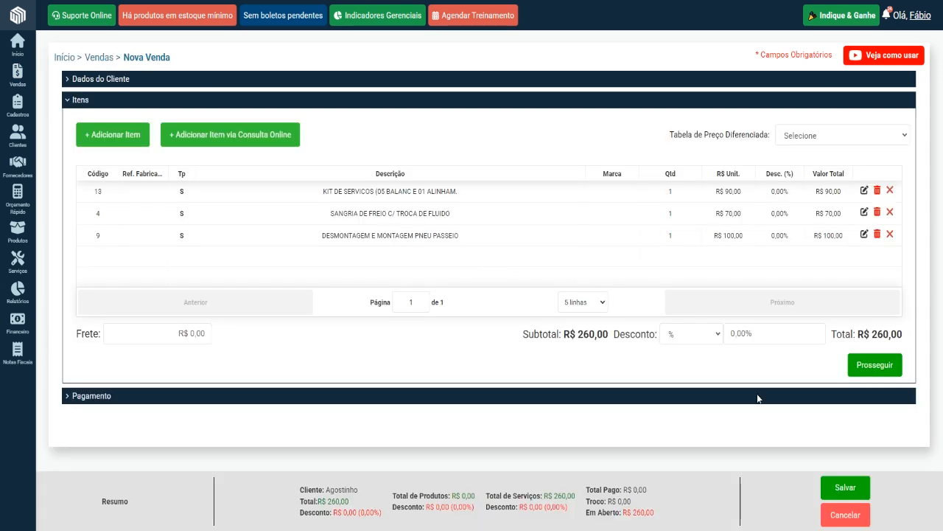
click(638, 397)
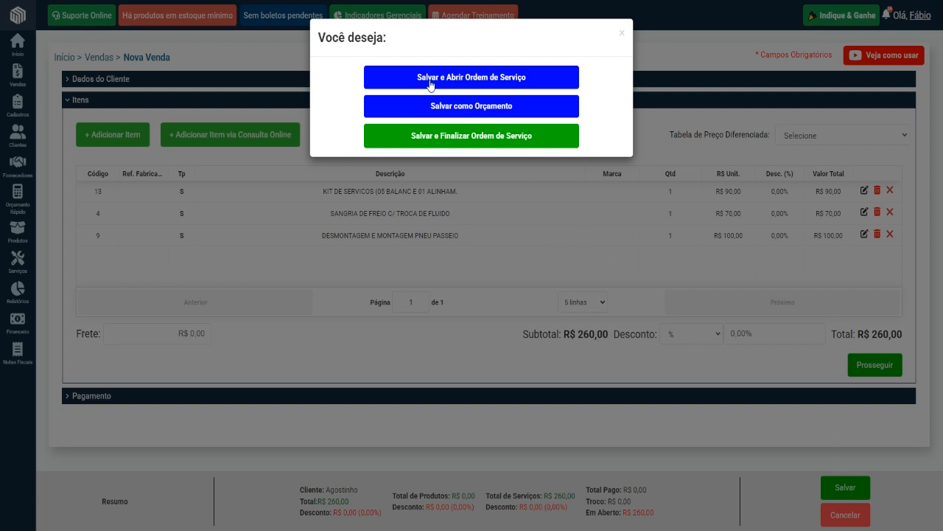
click(475, 110)
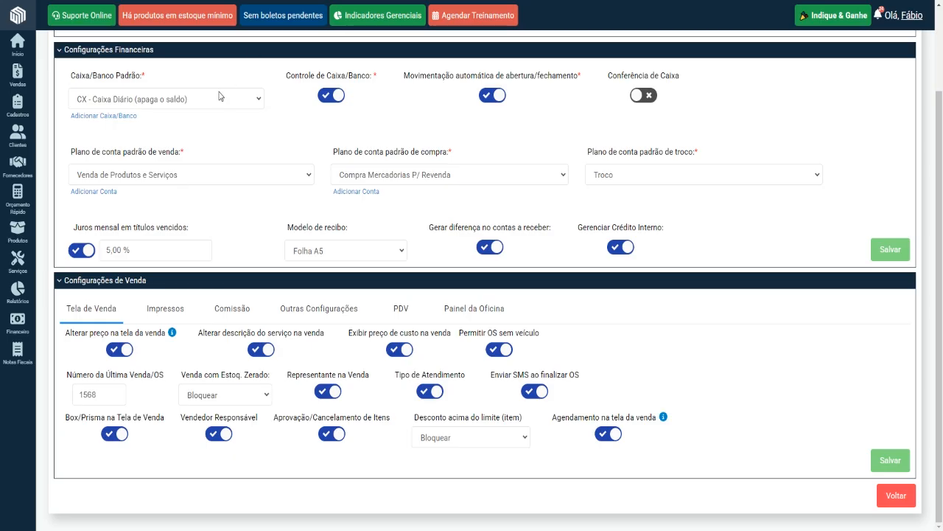
mouse_move(17, 80)
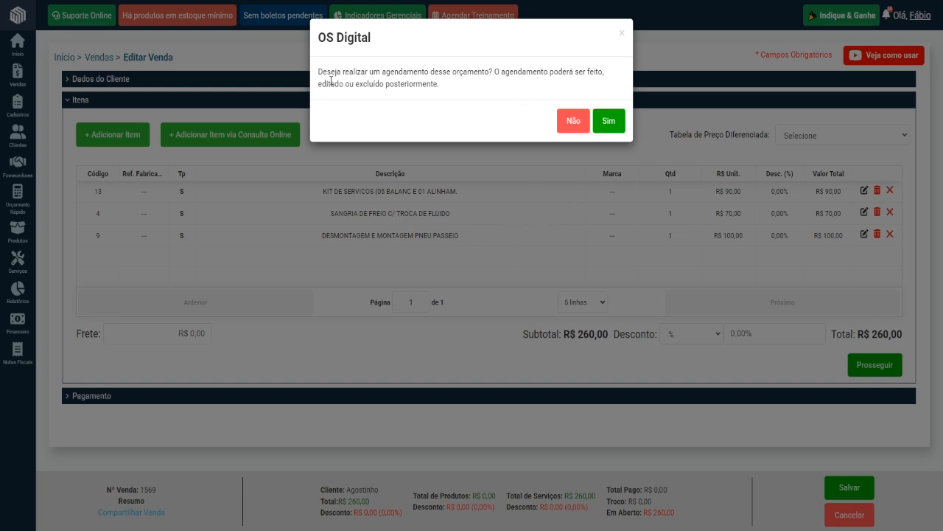
drag(319, 74, 466, 99)
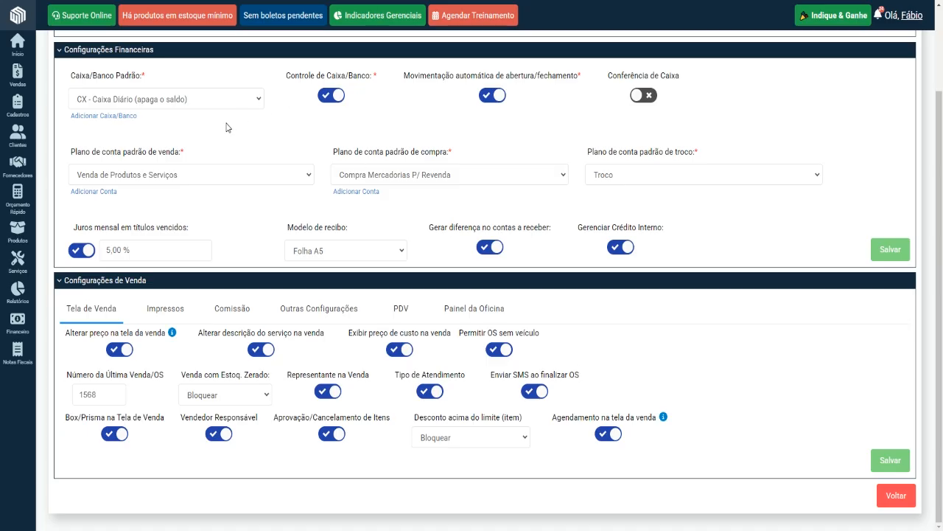
- Go back to the settings and collapse Configurações de Compra and Configurações Financeiras
scroll(227, 126, up, 3)
click(92, 78)
click(137, 103)
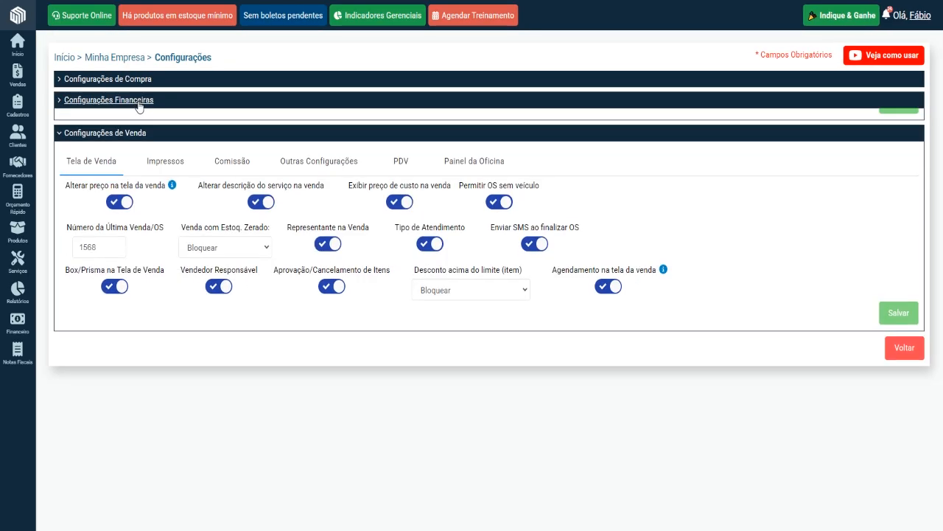
- Switch Agendamento na tela da venda off and back on without saving the settings
click(601, 276)
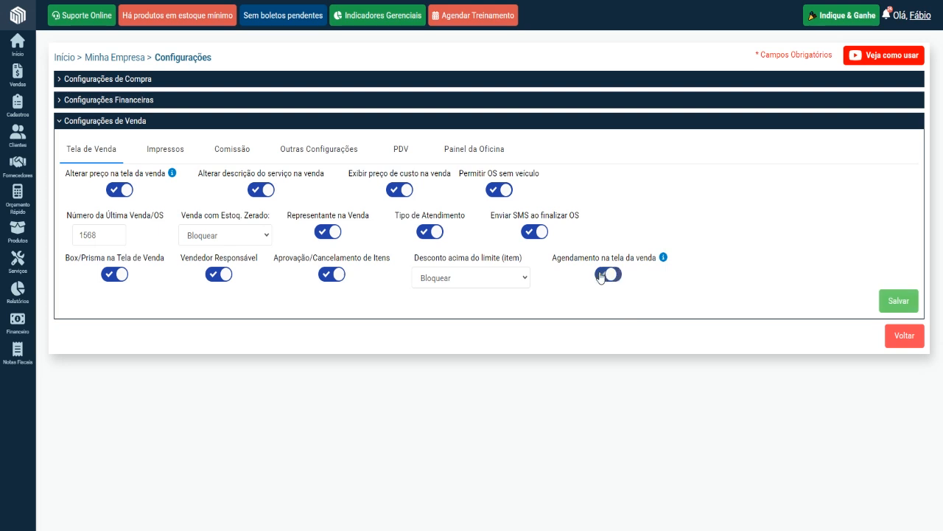
click(600, 274)
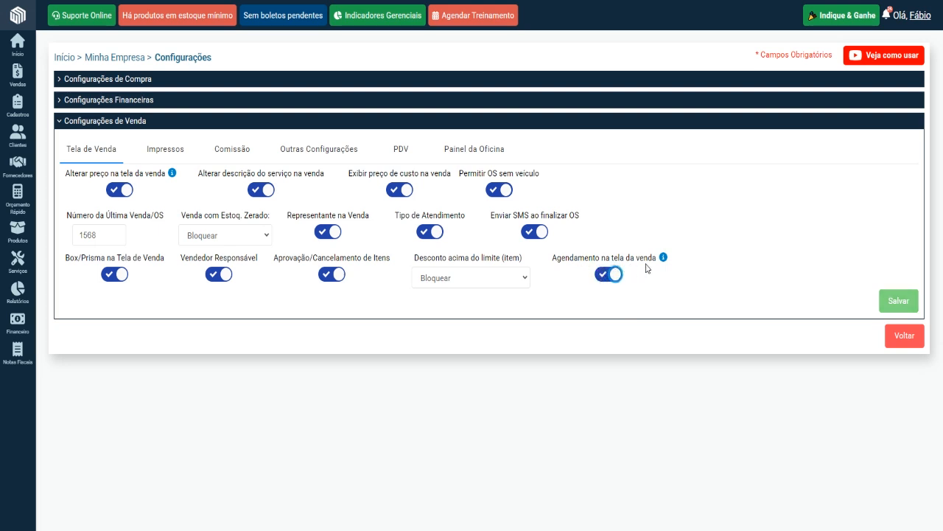
click(611, 276)
click(611, 276)
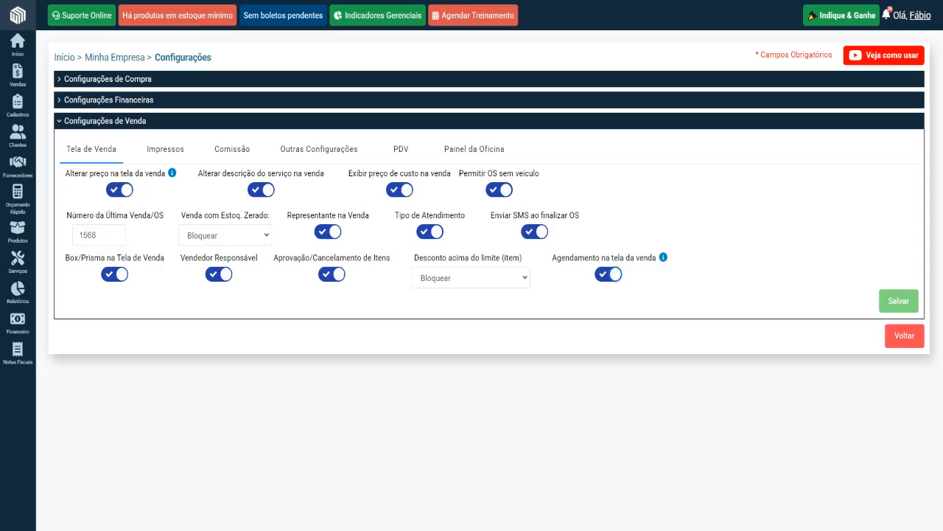
click(601, 275)
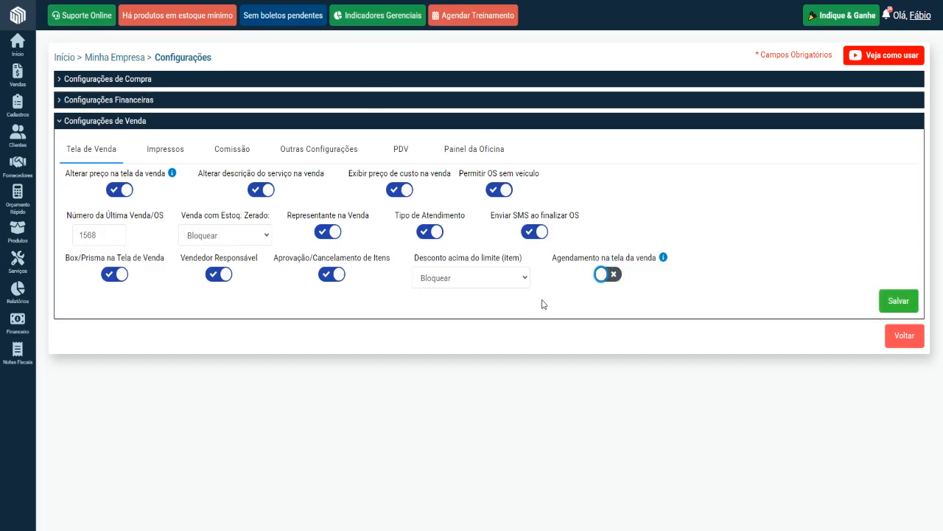
click(615, 277)
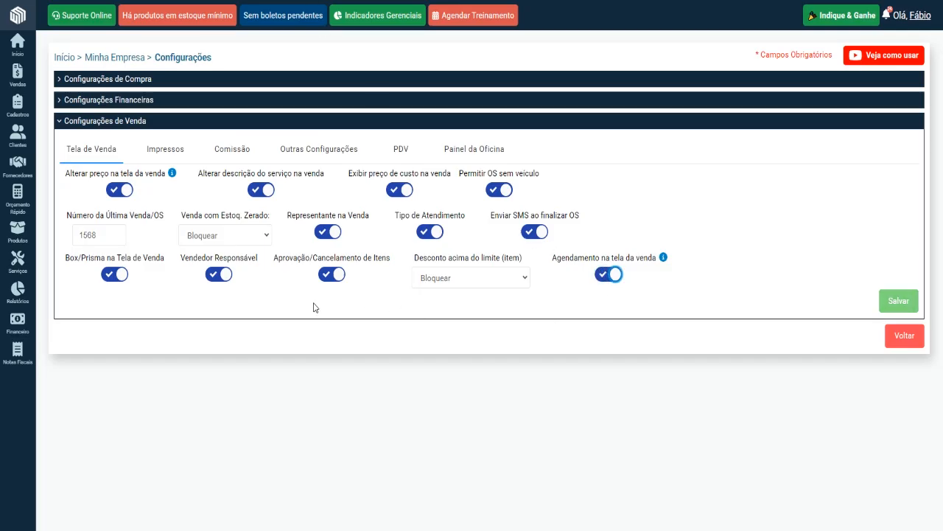
- Switch Box/Prisma na Tela de Venda and Agendamento na tela da venda off and back on
click(118, 280)
click(120, 284)
mouse_move(27, 79)
mouse_move(18, 105)
mouse_move(81, 169)
click(606, 280)
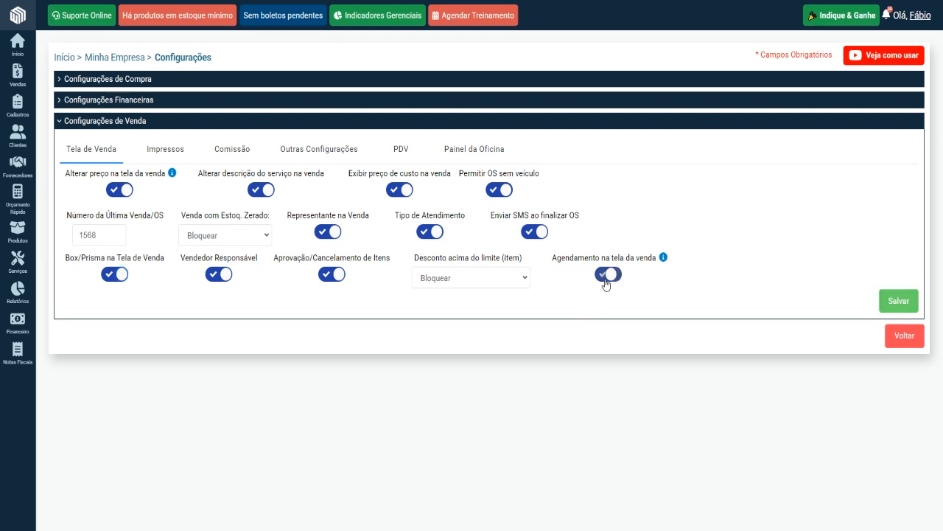
click(606, 280)
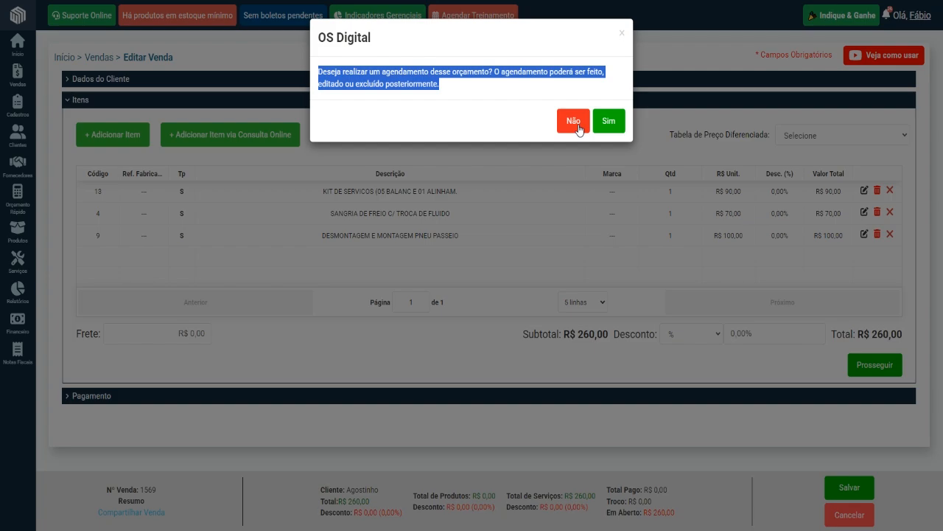
- Decline scheduling the saved Orçamento and view the available Vendedor choices in the customer data
click(574, 122)
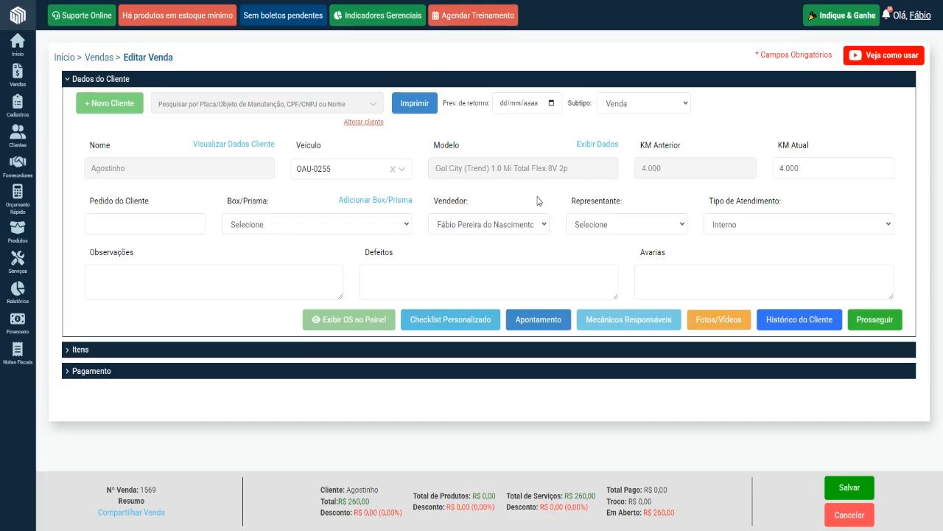
click(544, 225)
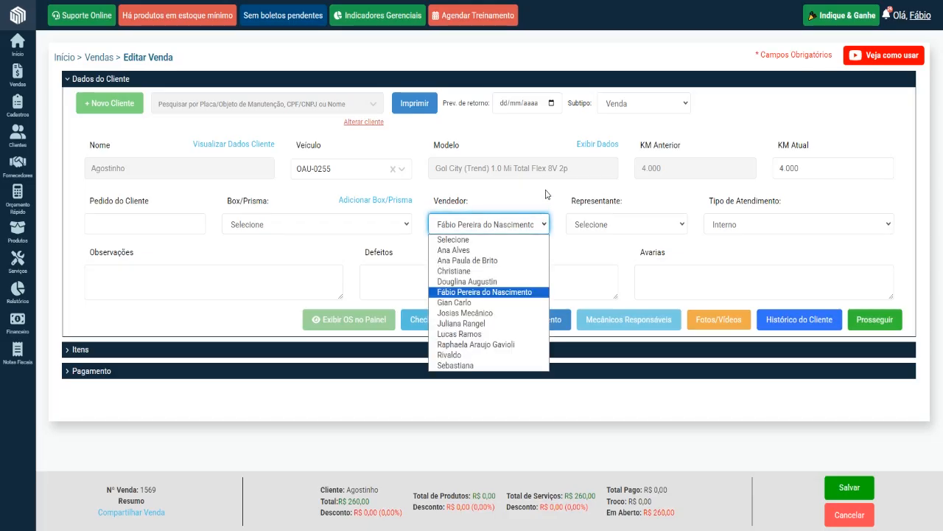
click(548, 191)
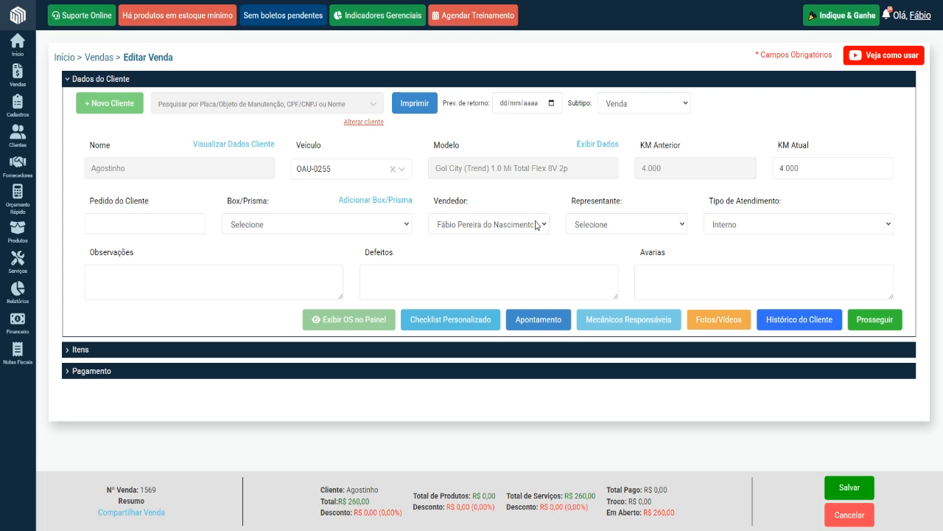
click(538, 222)
click(534, 201)
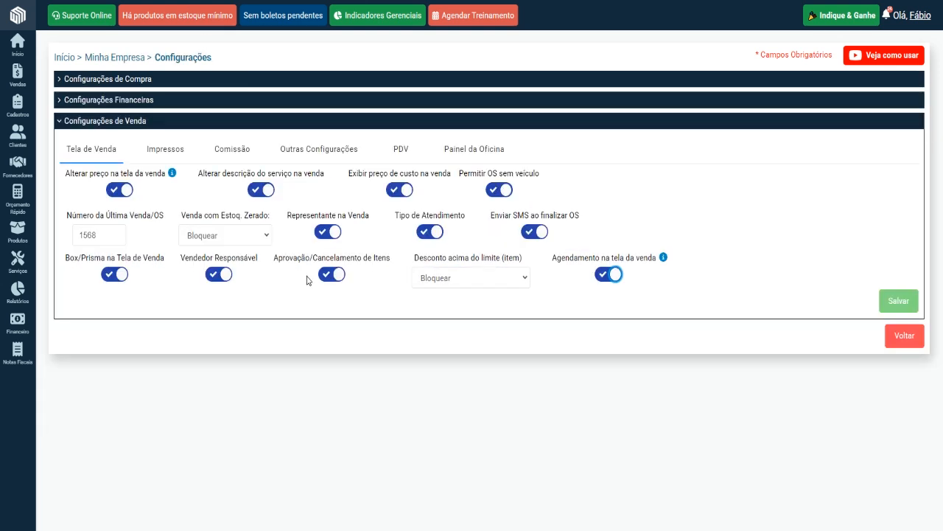
- Show the sale's Itens section in place of the customer data and cancel the service with code 9
click(331, 275)
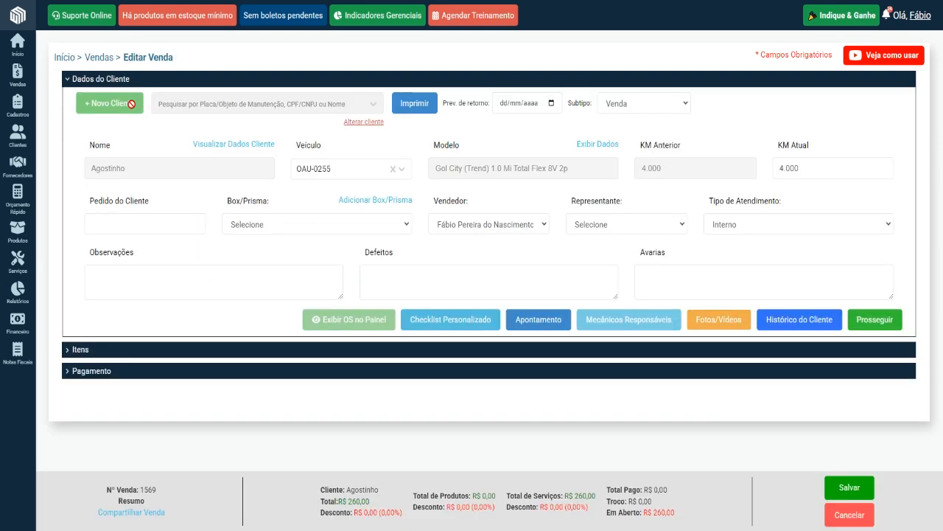
click(101, 81)
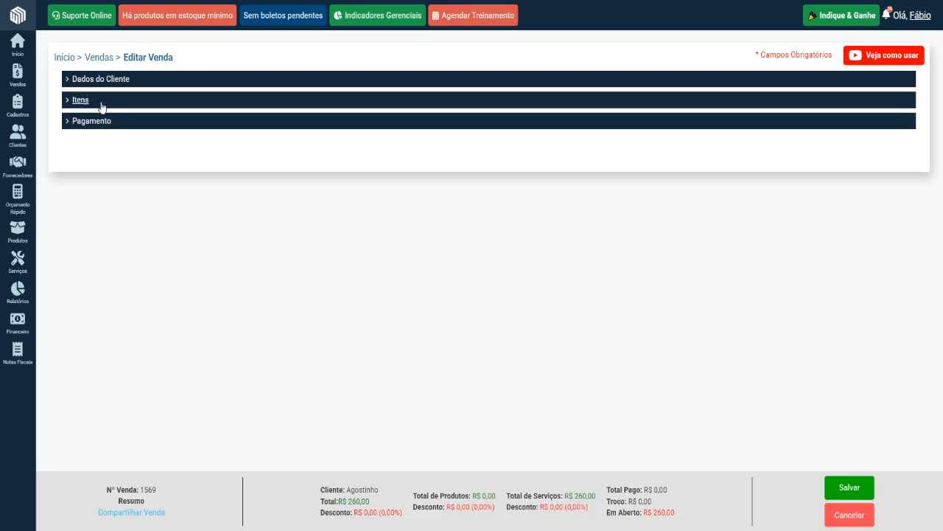
click(84, 102)
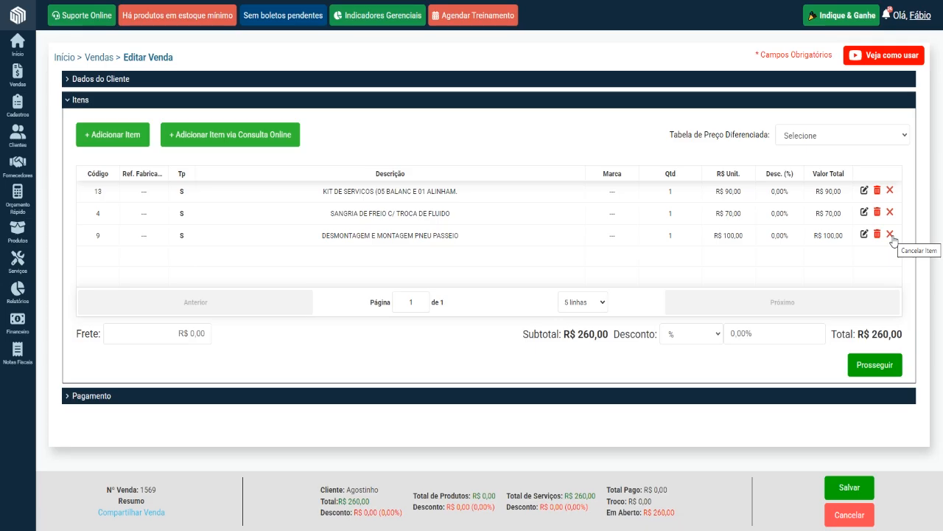
click(891, 235)
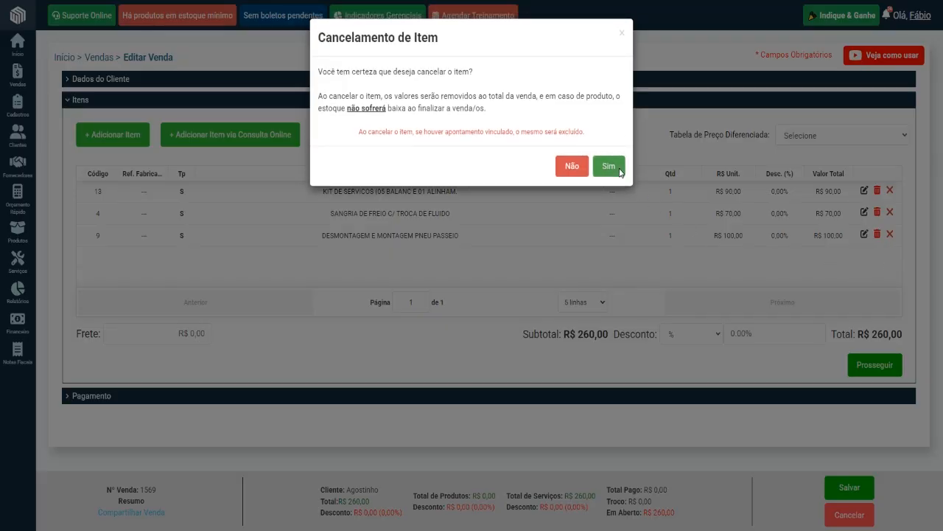
click(608, 164)
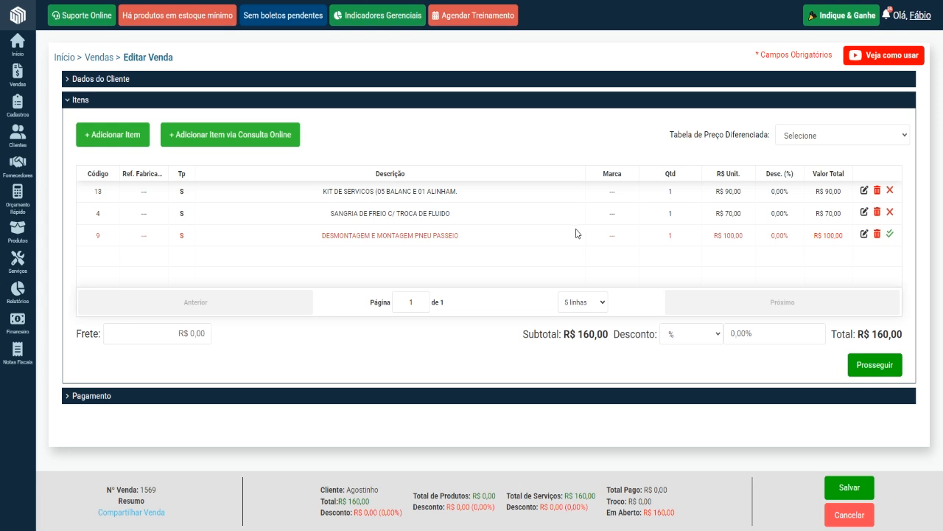
- Approve the service with code 9 and cancel it again, highlighting the sale total to compare
click(890, 234)
click(602, 147)
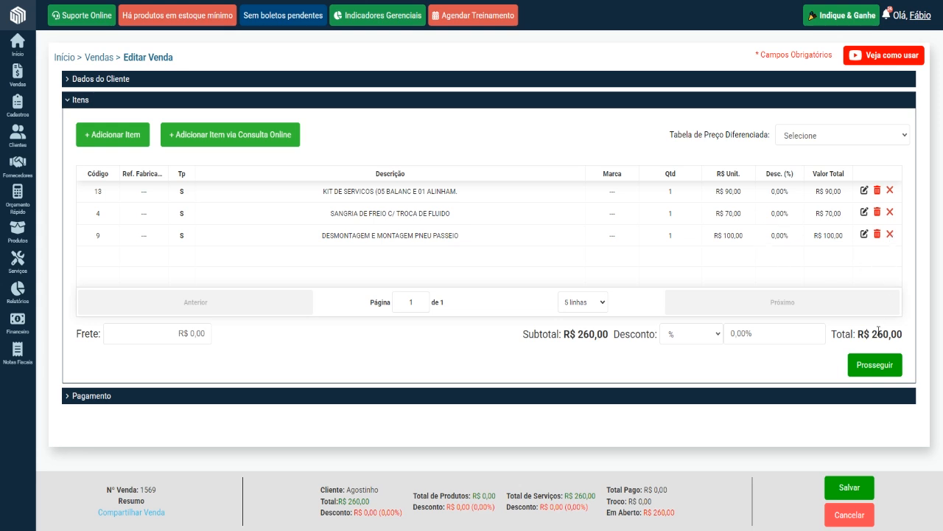
click(890, 234)
click(617, 169)
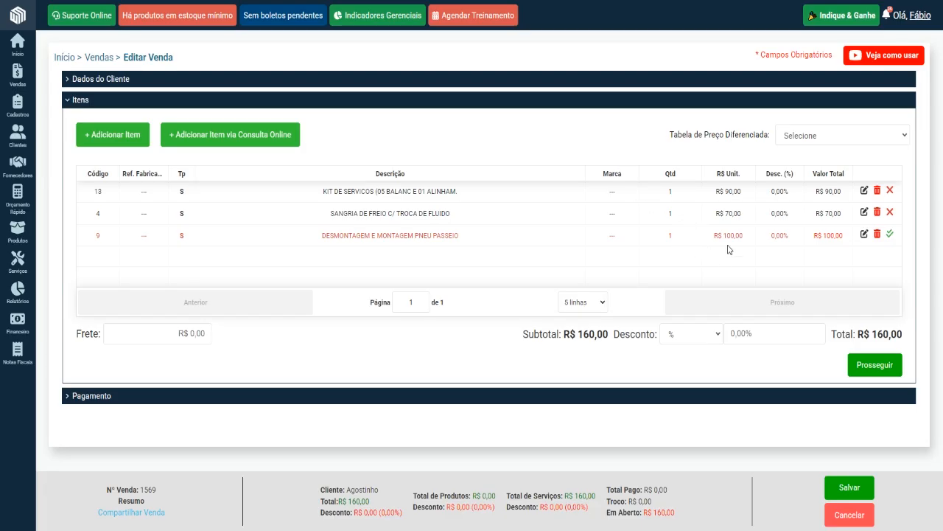
drag(878, 332, 903, 334)
click(866, 283)
- Reapprove the cancelled service with code 9 and highlight the sale total
click(891, 234)
click(610, 145)
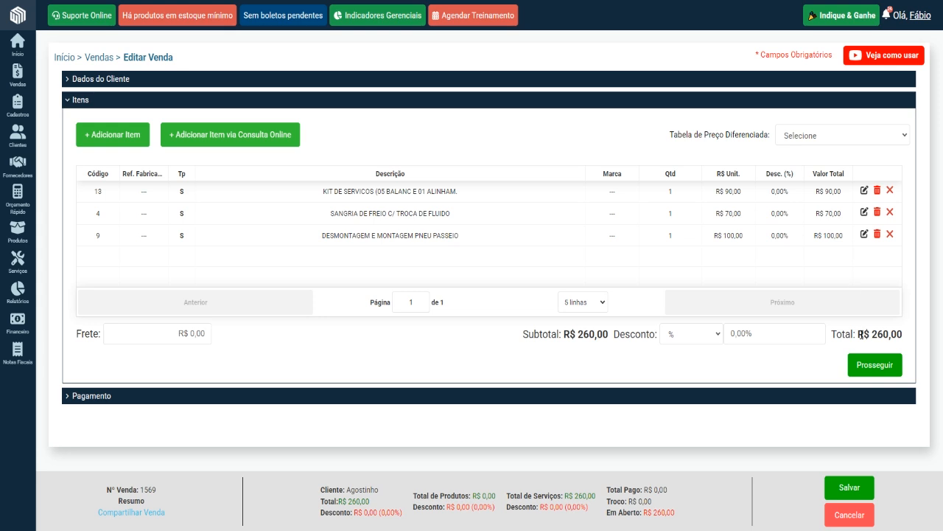
drag(871, 334, 896, 333)
- Show the sale's customer data and view the available Vendedor choices
click(105, 79)
click(499, 225)
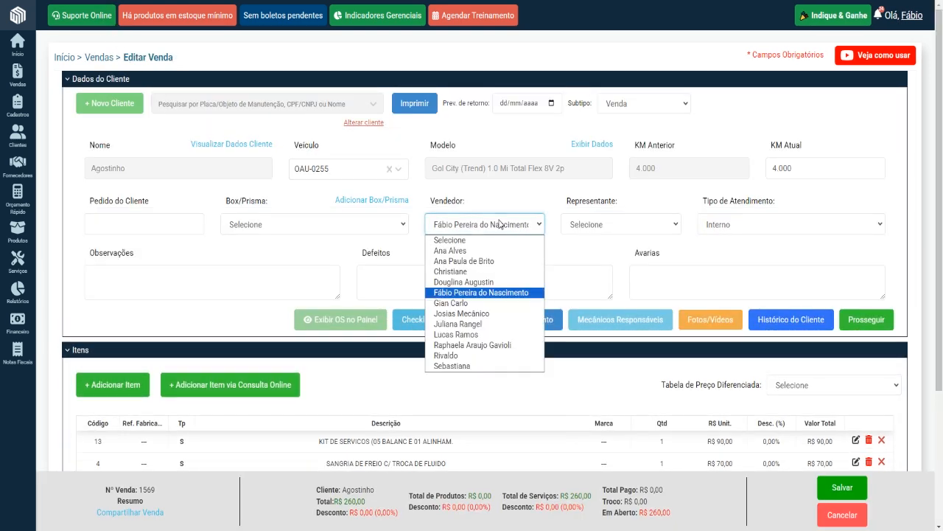
click(519, 202)
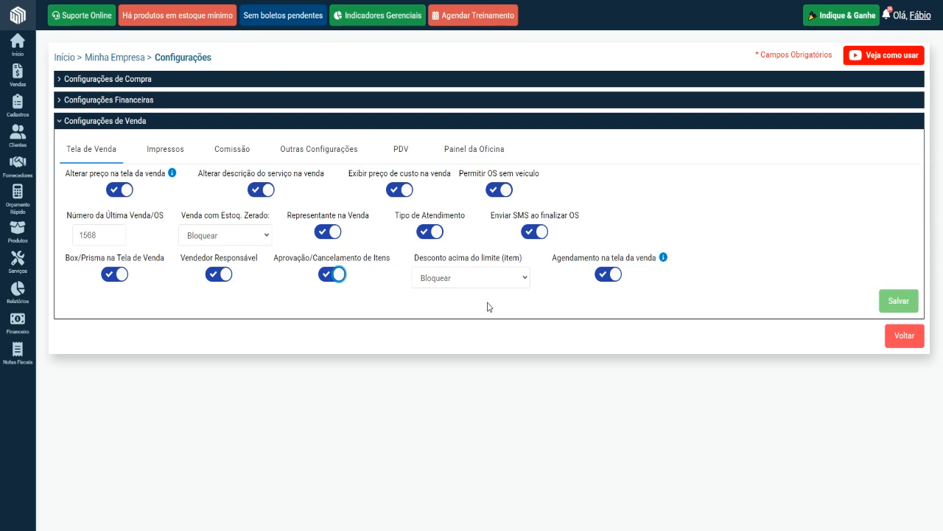
- Switch Aprovação/Cancelamento de Itens off and back on in the sale settings, and collapse the sale's customer data
click(330, 274)
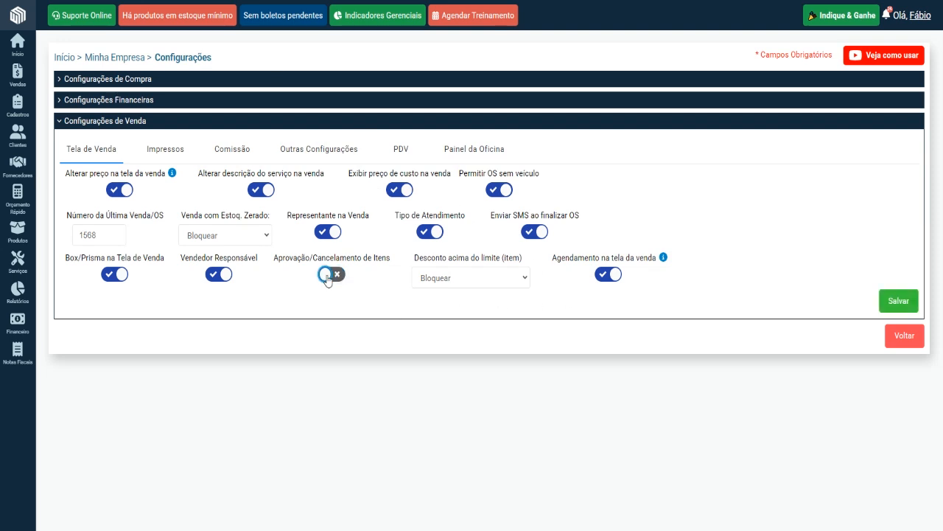
click(330, 274)
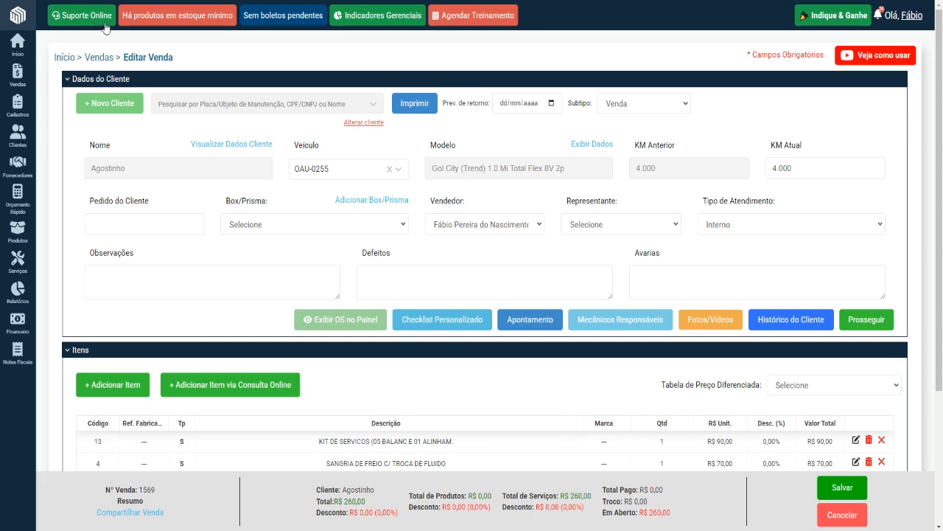
click(103, 78)
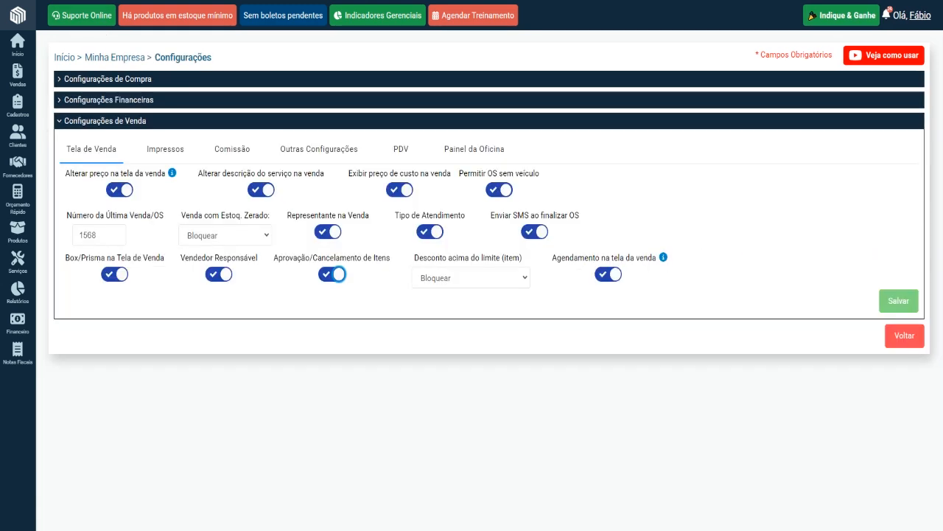
- View the Desconto acima do limite (item) options and highlight the SANGRIA DE FREIO service and its unit price in the sale
click(462, 278)
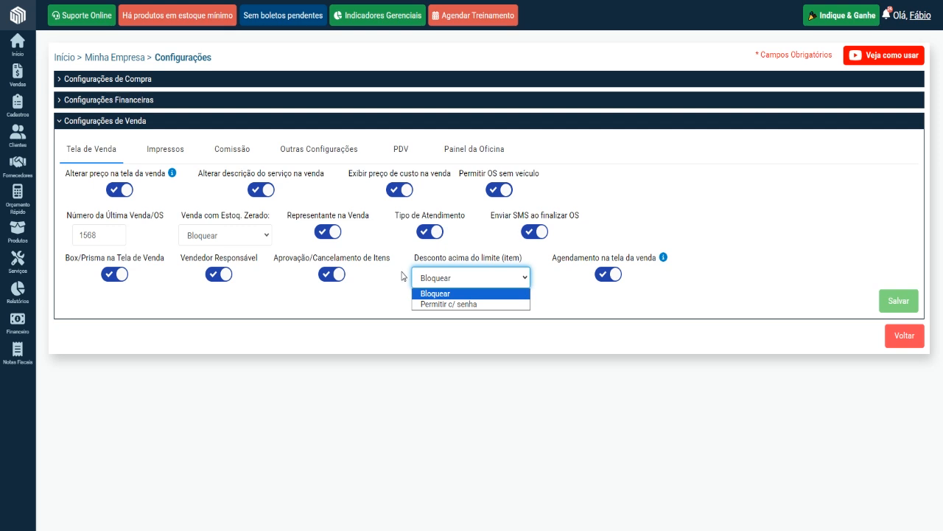
click(400, 276)
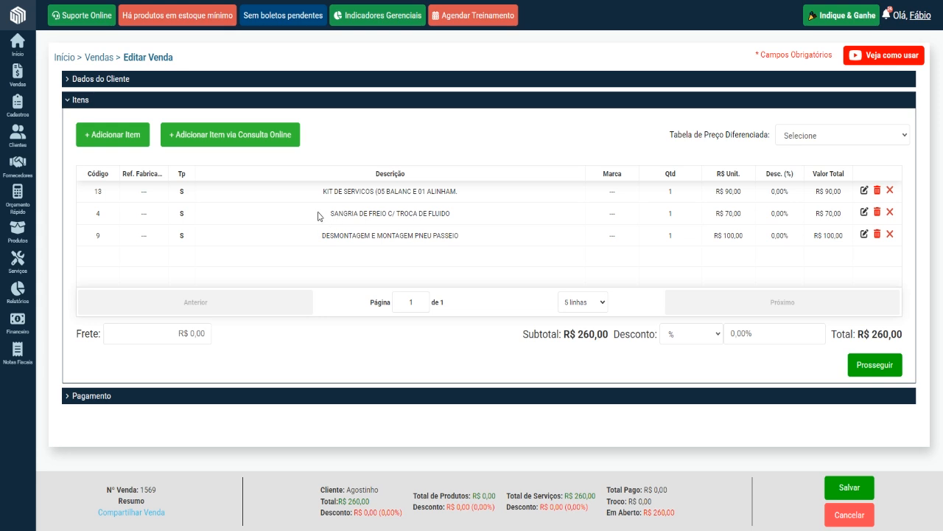
drag(327, 214, 476, 218)
click(535, 230)
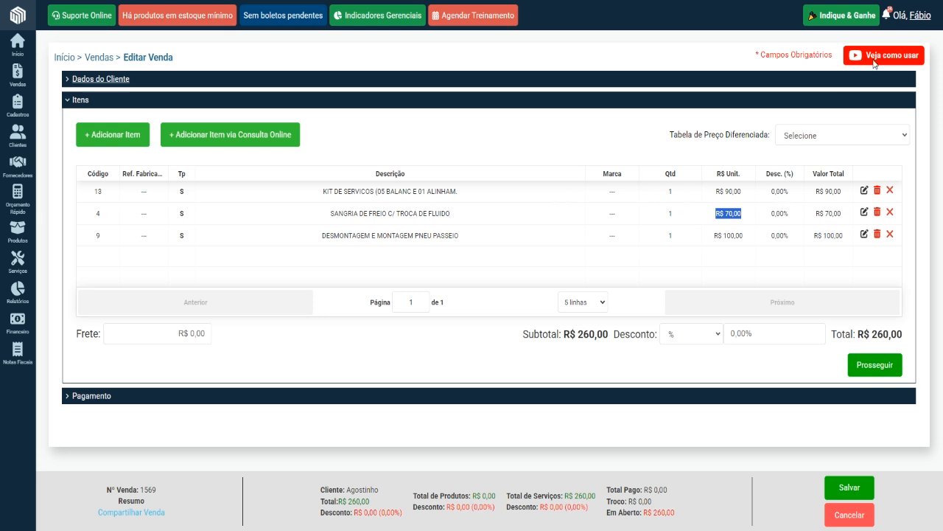
- Open the permissions of the Mecânico access profile and highlight its permission for discounts above the item limit and the profile name
click(914, 15)
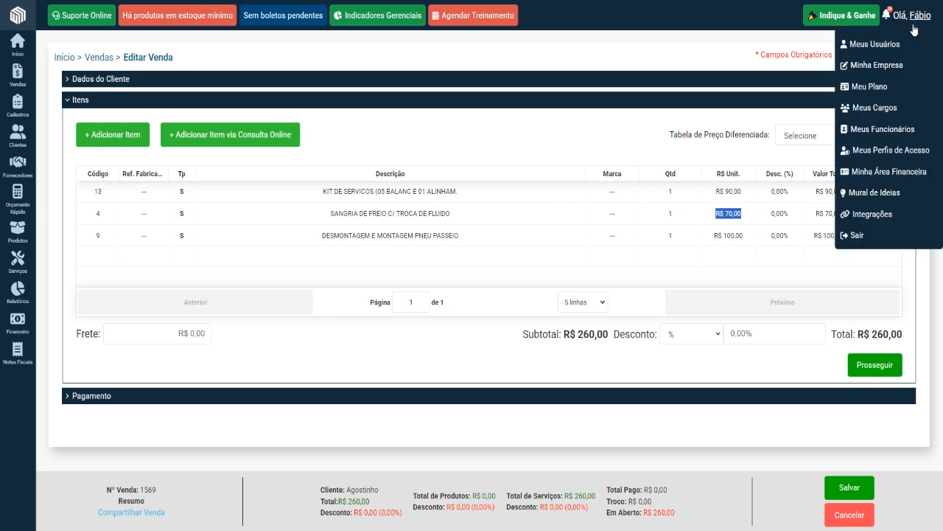
click(889, 158)
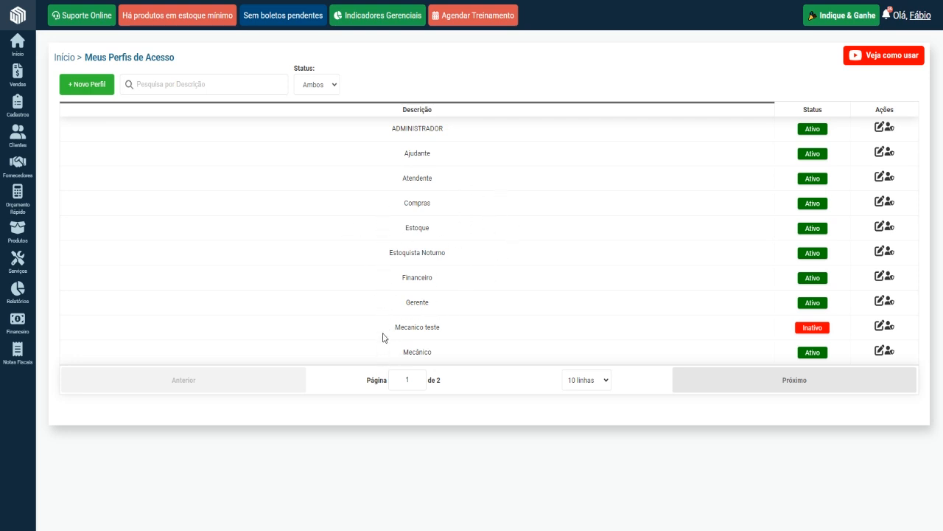
click(889, 353)
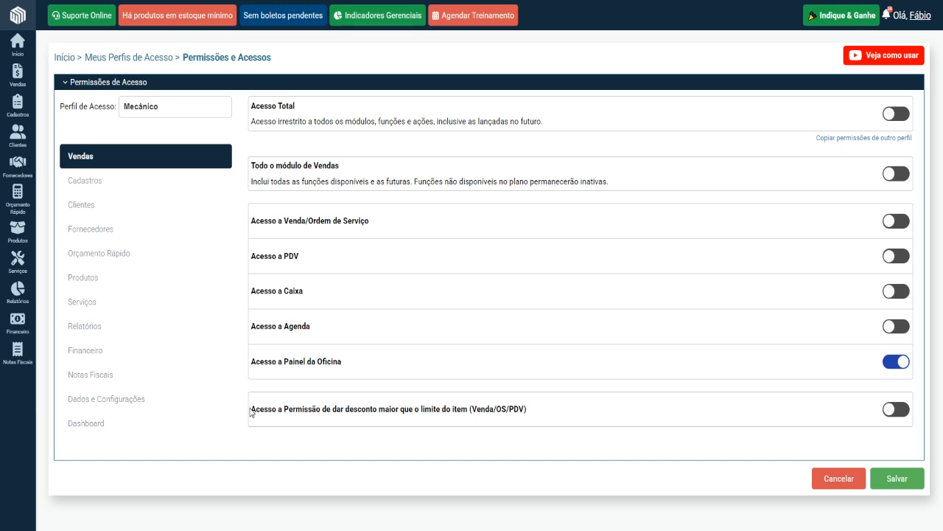
drag(251, 412, 518, 424)
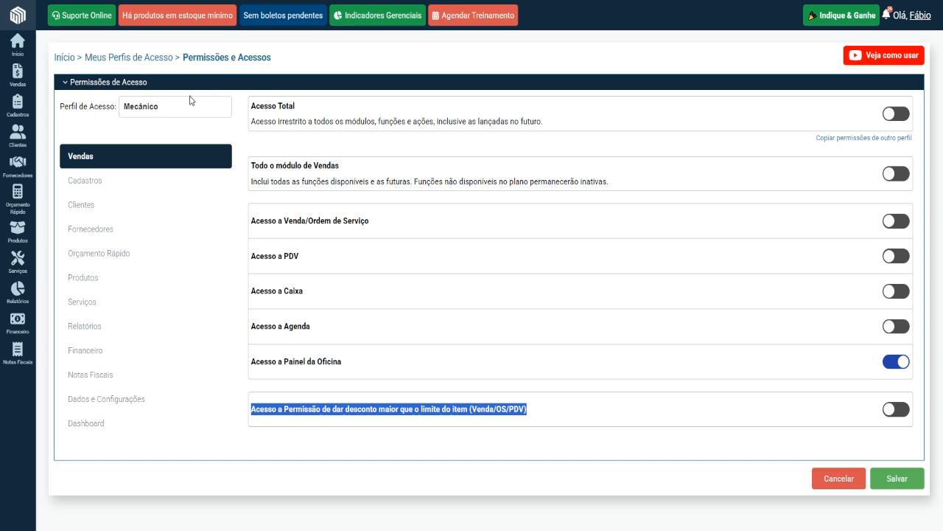
drag(171, 103, 107, 109)
click(608, 400)
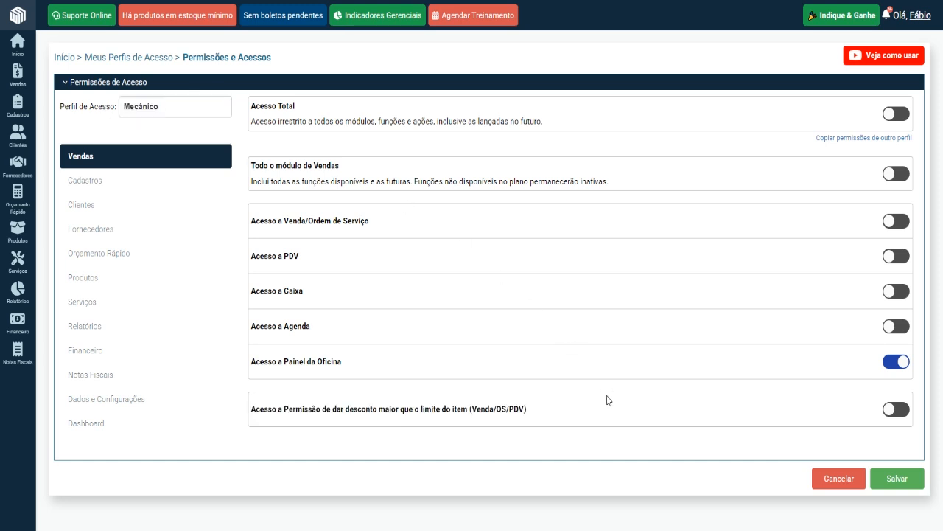
- Enable the Mecânico profile's permission for discounts above the item limit, highlight its description, and disable it again
click(894, 410)
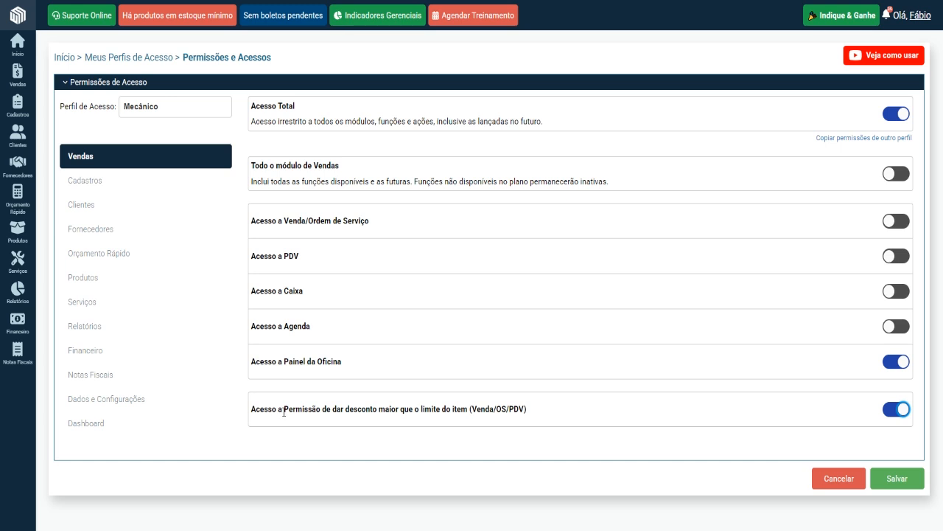
drag(278, 411, 558, 413)
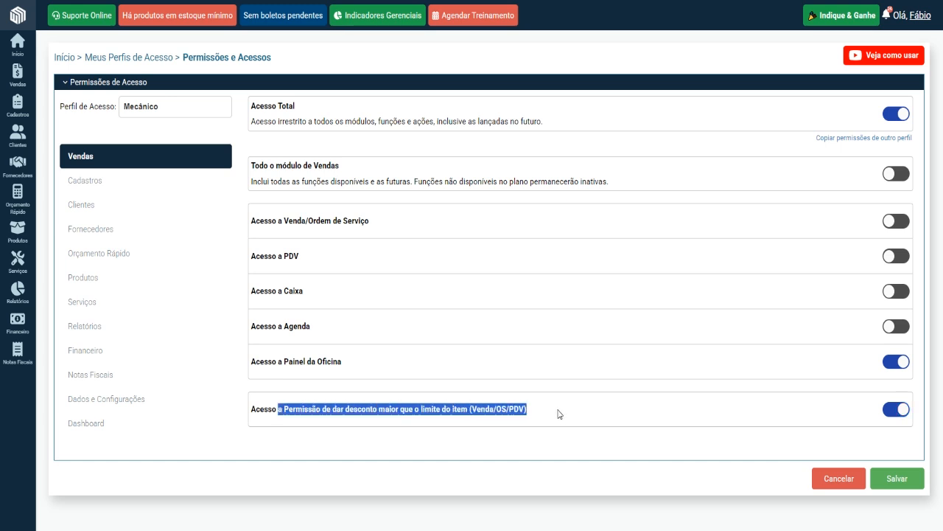
click(529, 414)
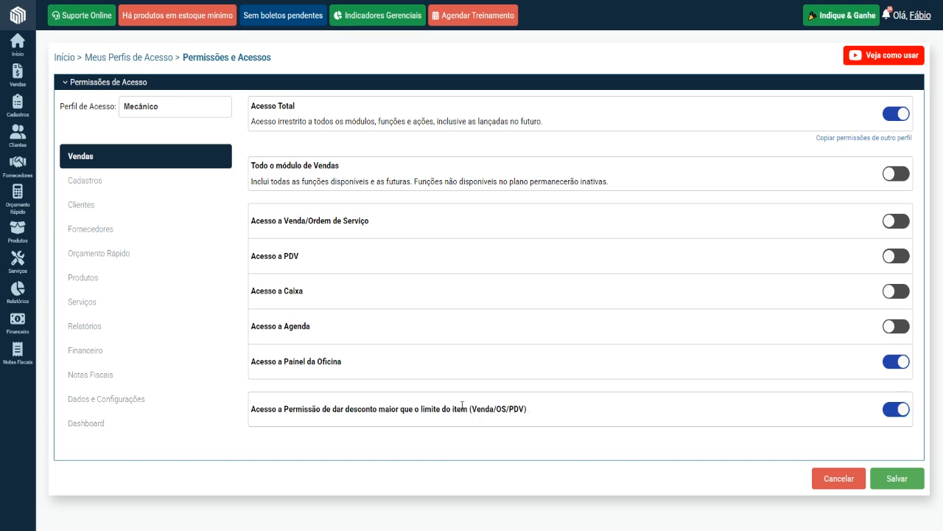
drag(252, 410, 551, 412)
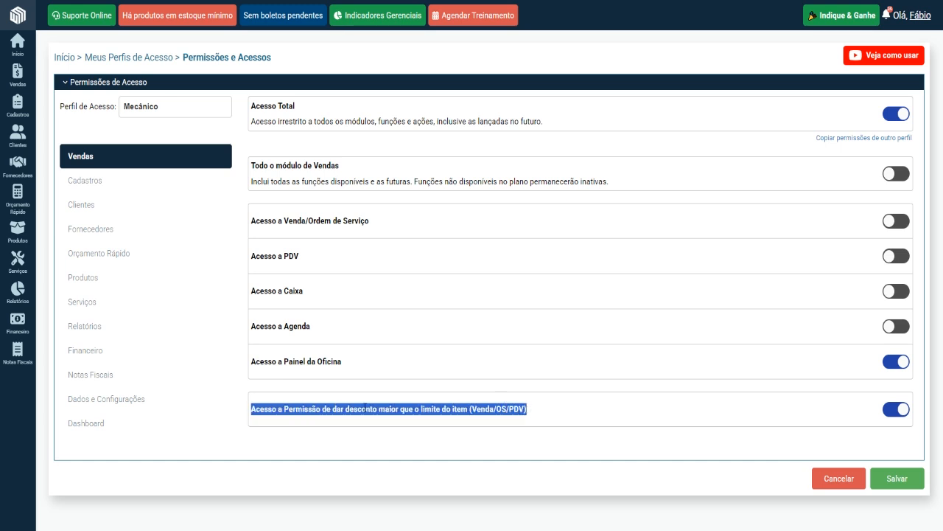
click(531, 414)
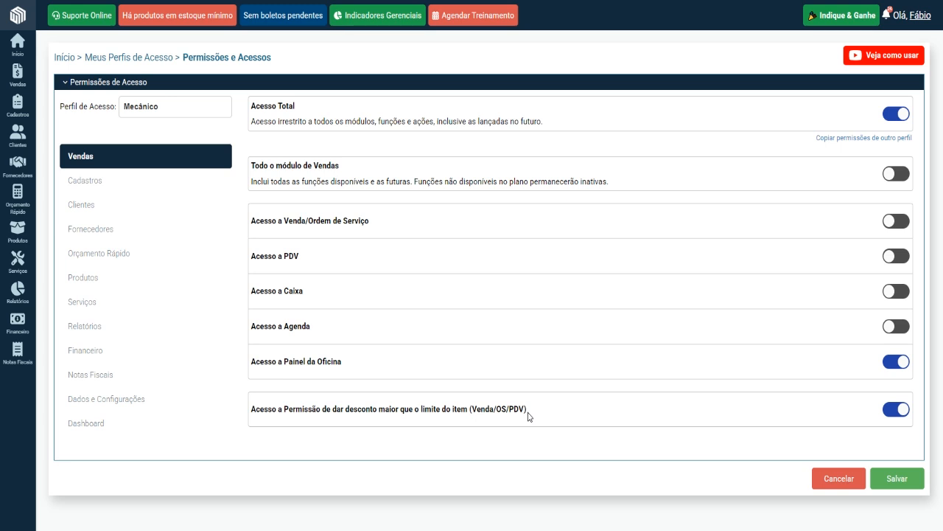
click(891, 411)
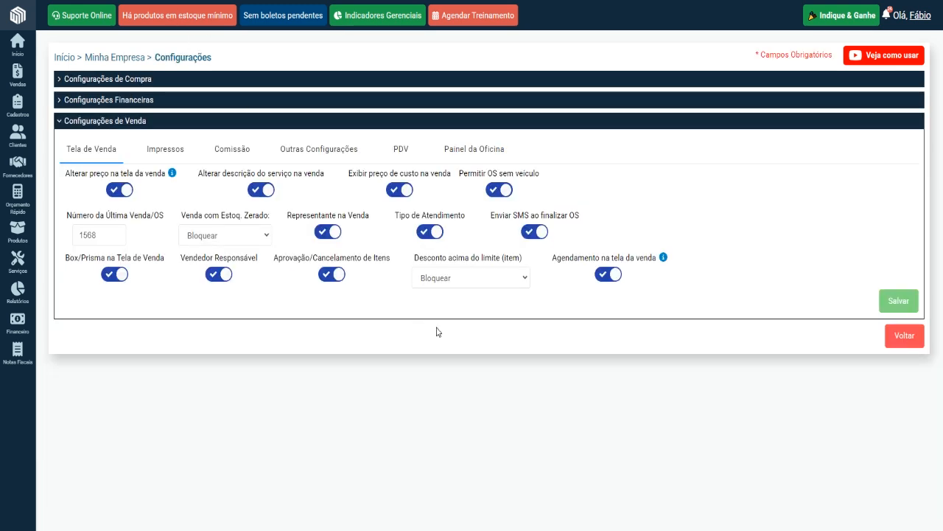
- Keep Desconto acima do limite (item) on Bloquear and compare it with the Mecânico profile's discount permission
click(492, 283)
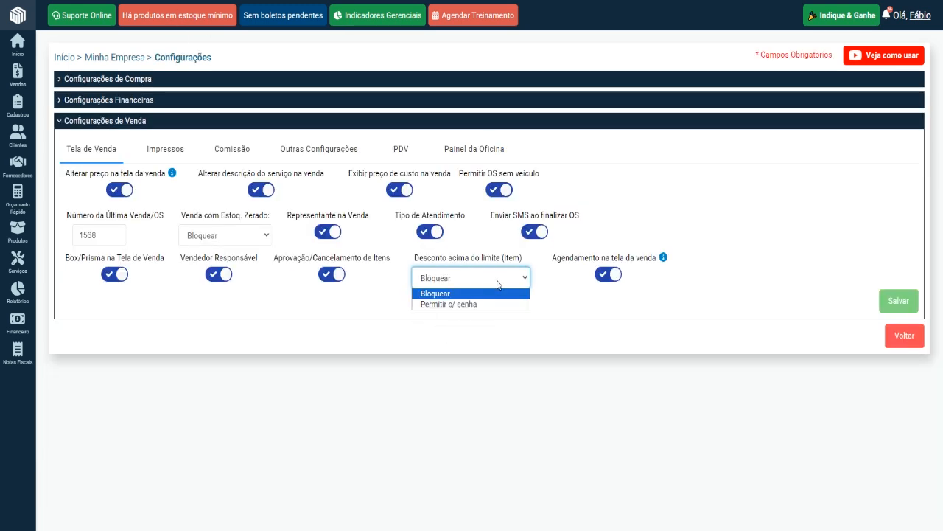
click(458, 291)
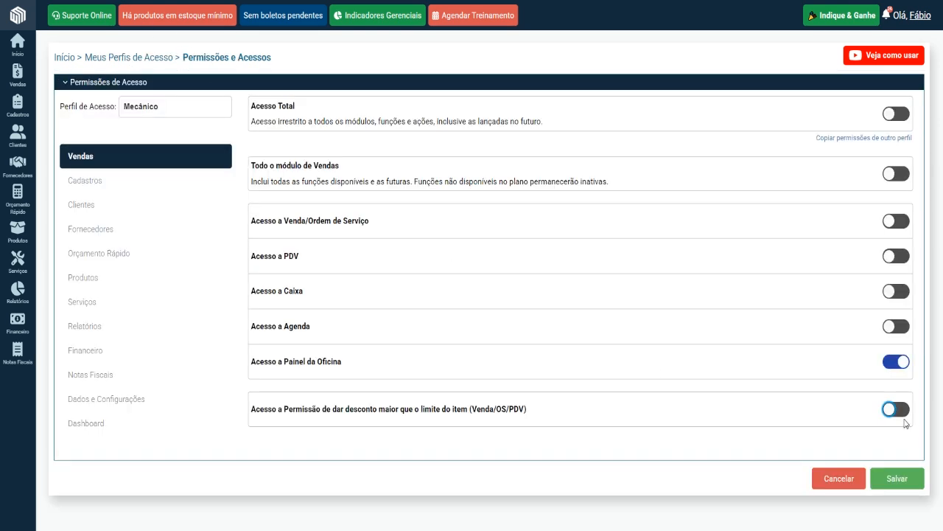
click(901, 411)
click(232, 1)
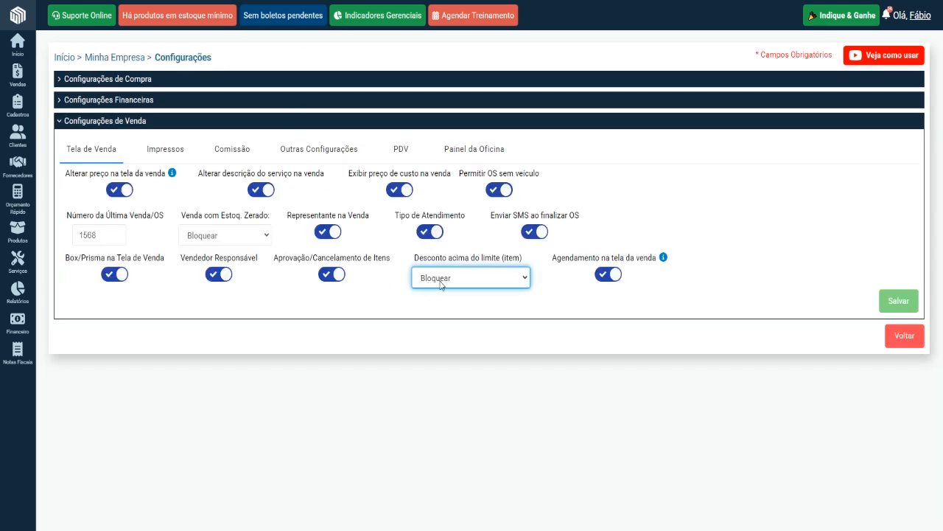
click(84, 1)
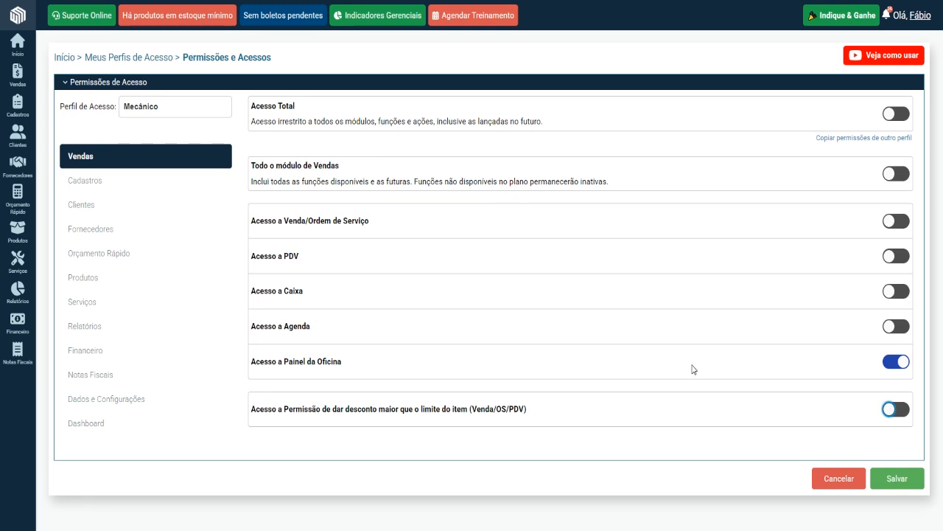
- Toggle the Mecânico profile's above-limit discount permission on and off repeatedly, and return to the sale settings
click(896, 411)
click(896, 411)
click(895, 410)
click(895, 411)
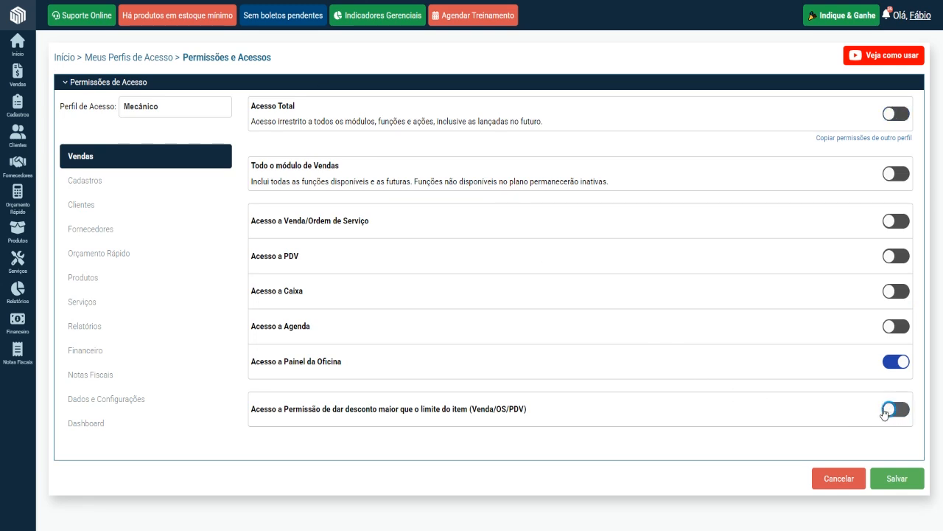
click(228, 1)
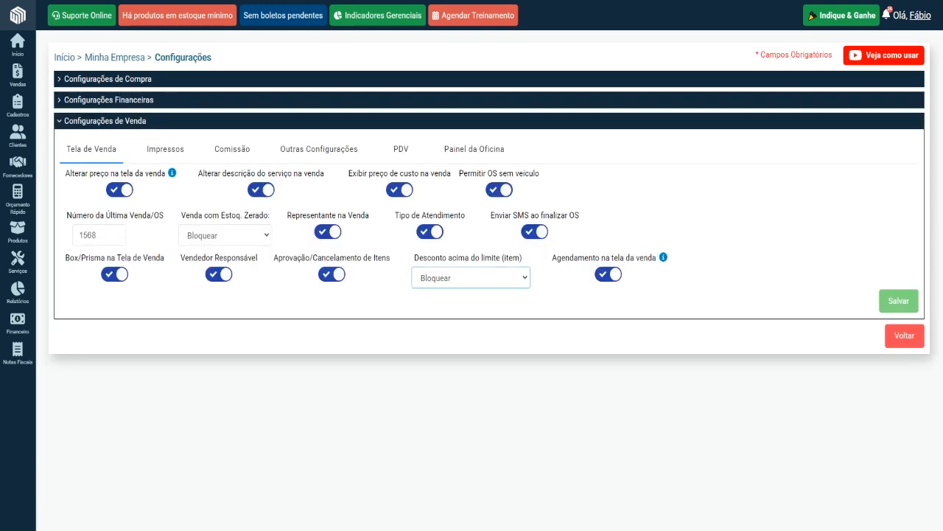
- Set Desconto acima do limite (item) to Permitir c/ senha and return to the Mecânico profile's permissions
click(457, 282)
click(451, 304)
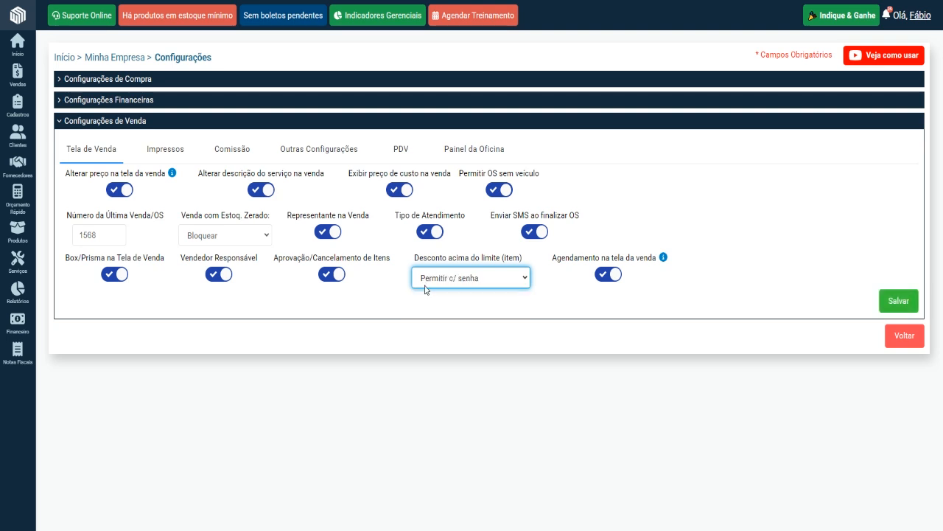
click(442, 1)
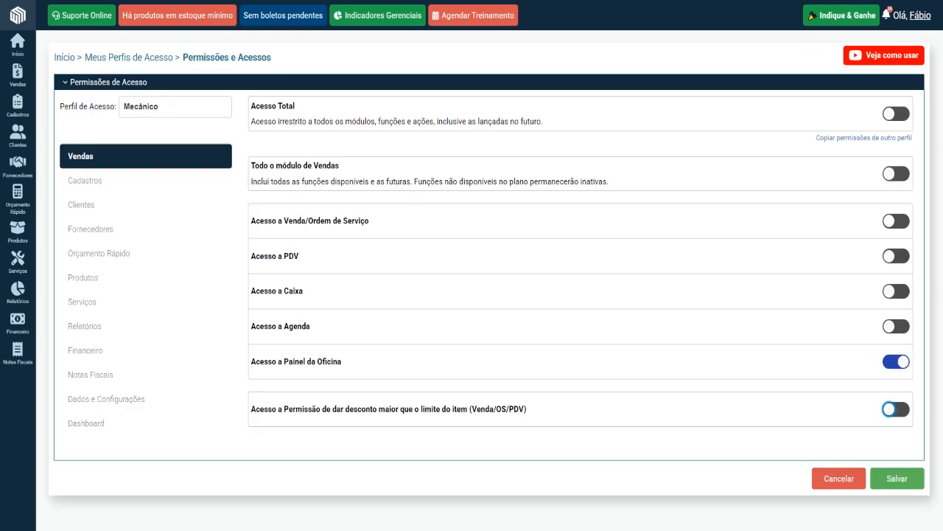
- Switch the Mecânico profile's above-limit discount permission on and off, and reselect Permitir c/ senha in the sale settings
click(901, 409)
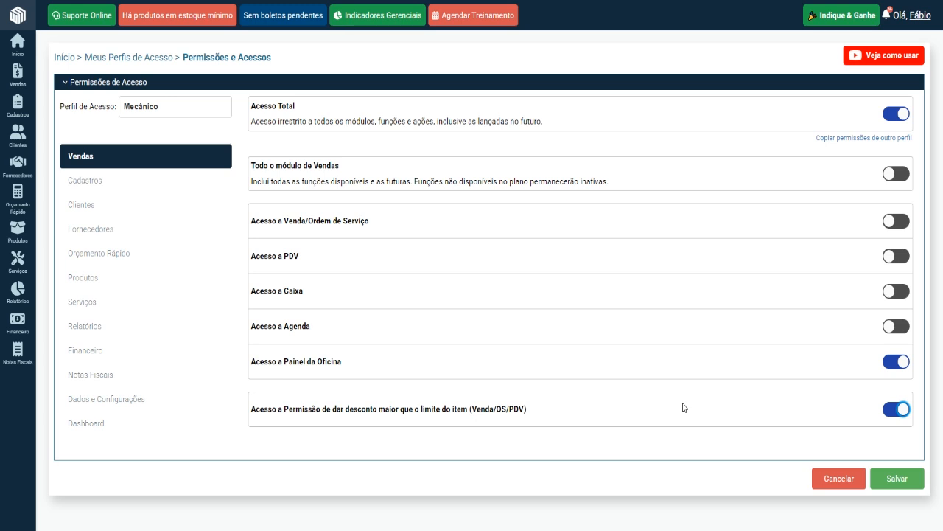
click(887, 411)
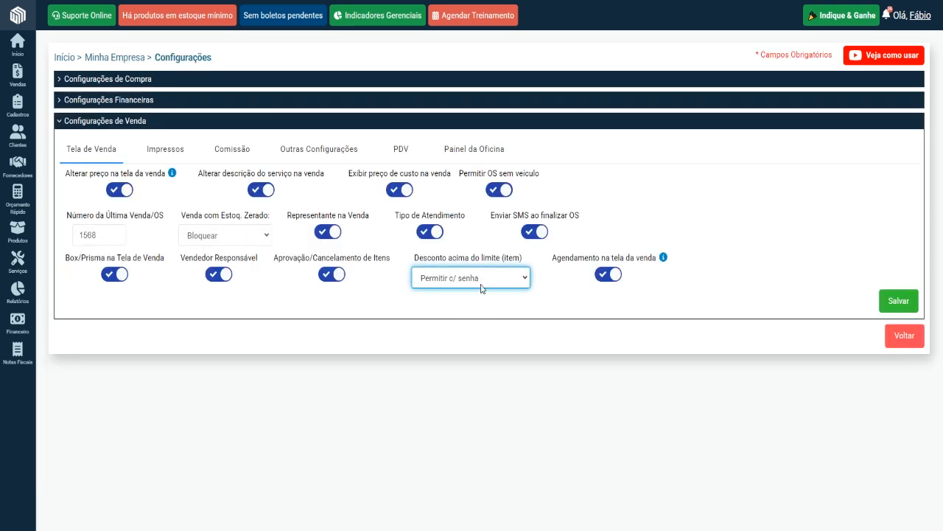
click(482, 284)
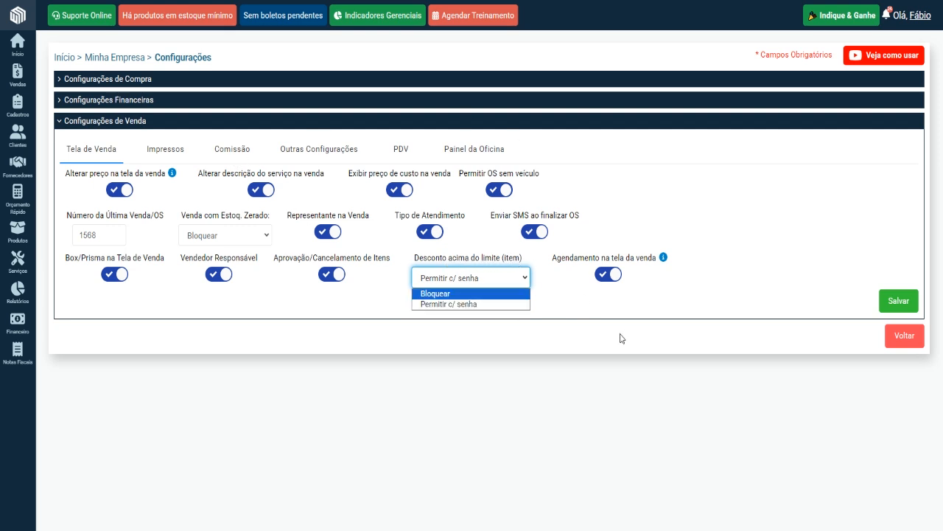
click(449, 304)
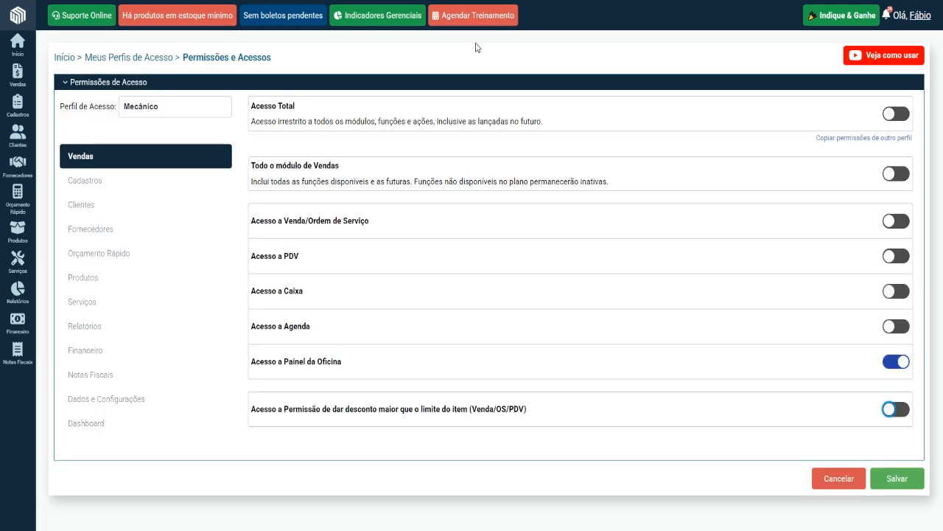
- Toggle the above-limit discount permission while highlighting the Mecânico profile name, and return to the sale settings
click(920, 15)
click(895, 409)
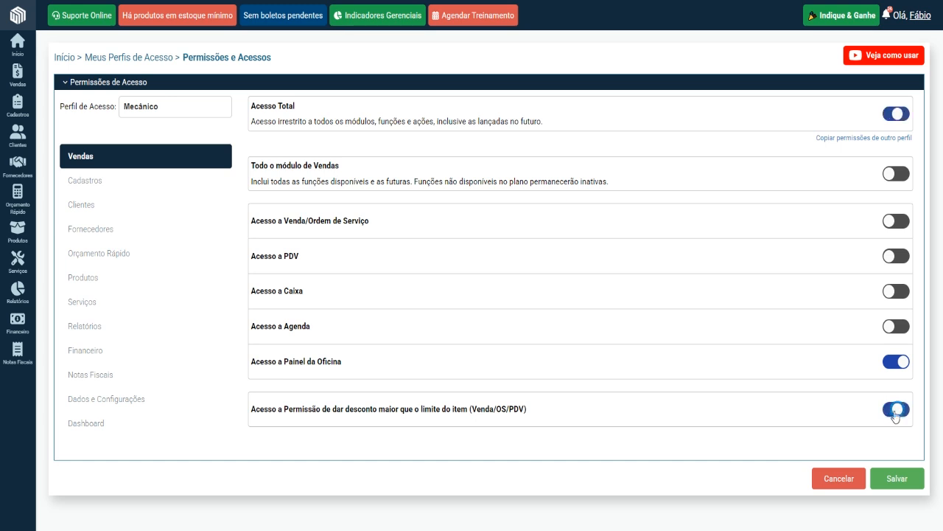
click(895, 410)
drag(164, 107, 112, 109)
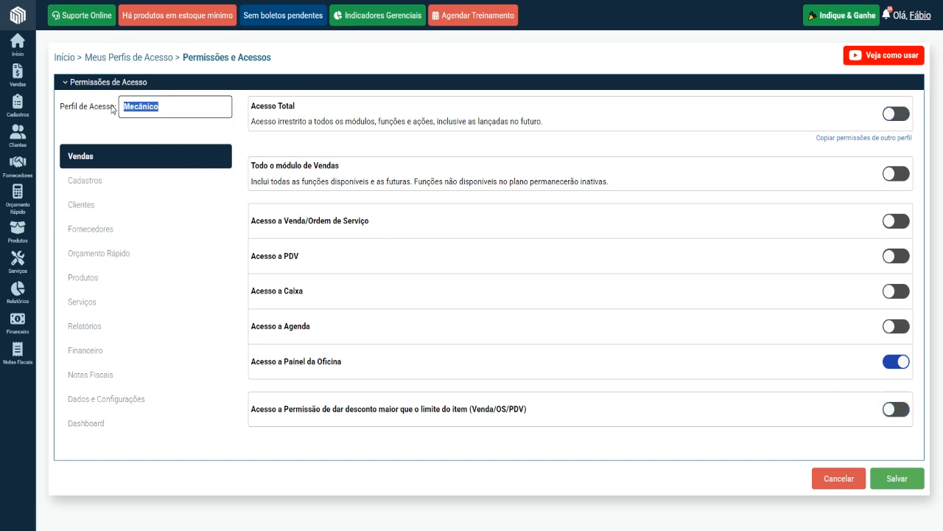
click(892, 414)
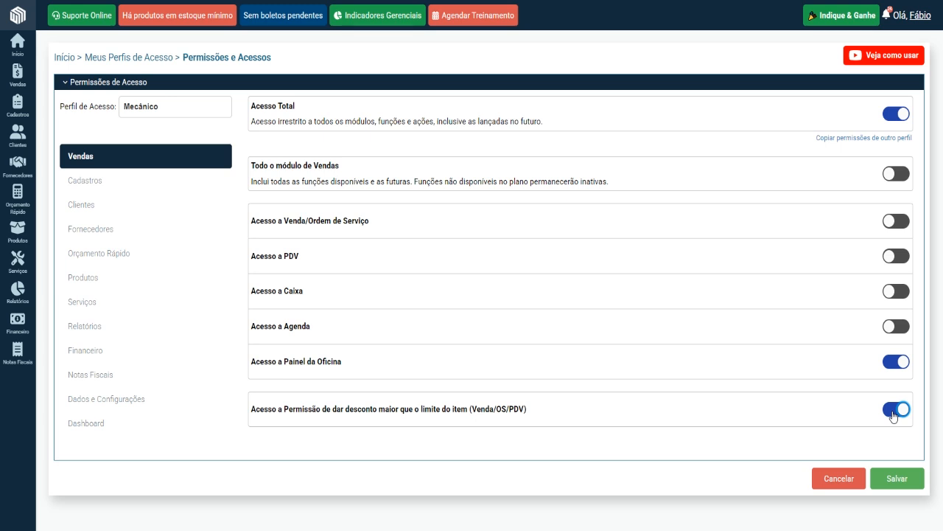
click(893, 414)
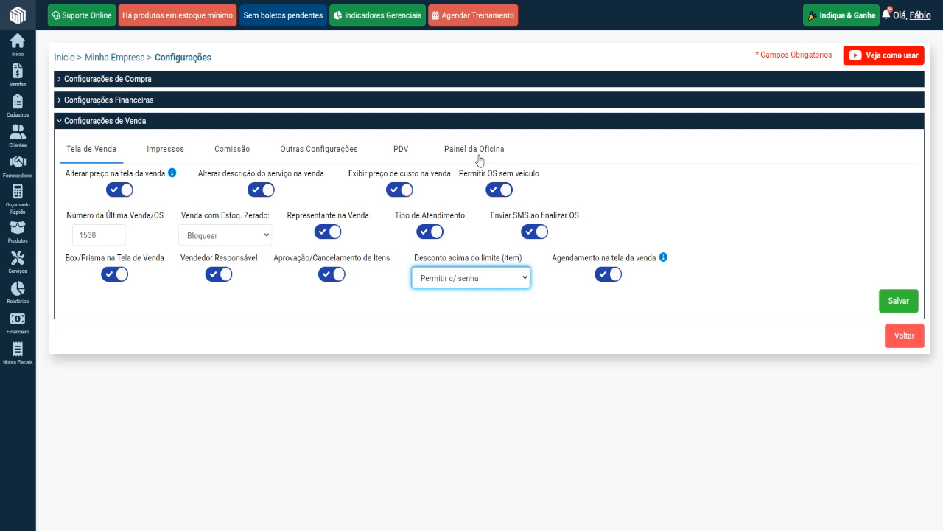
click(453, 367)
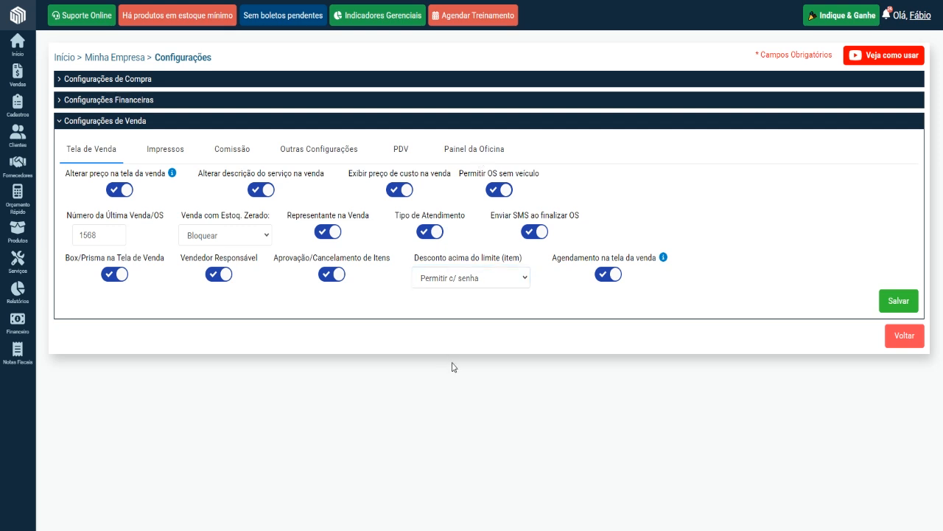